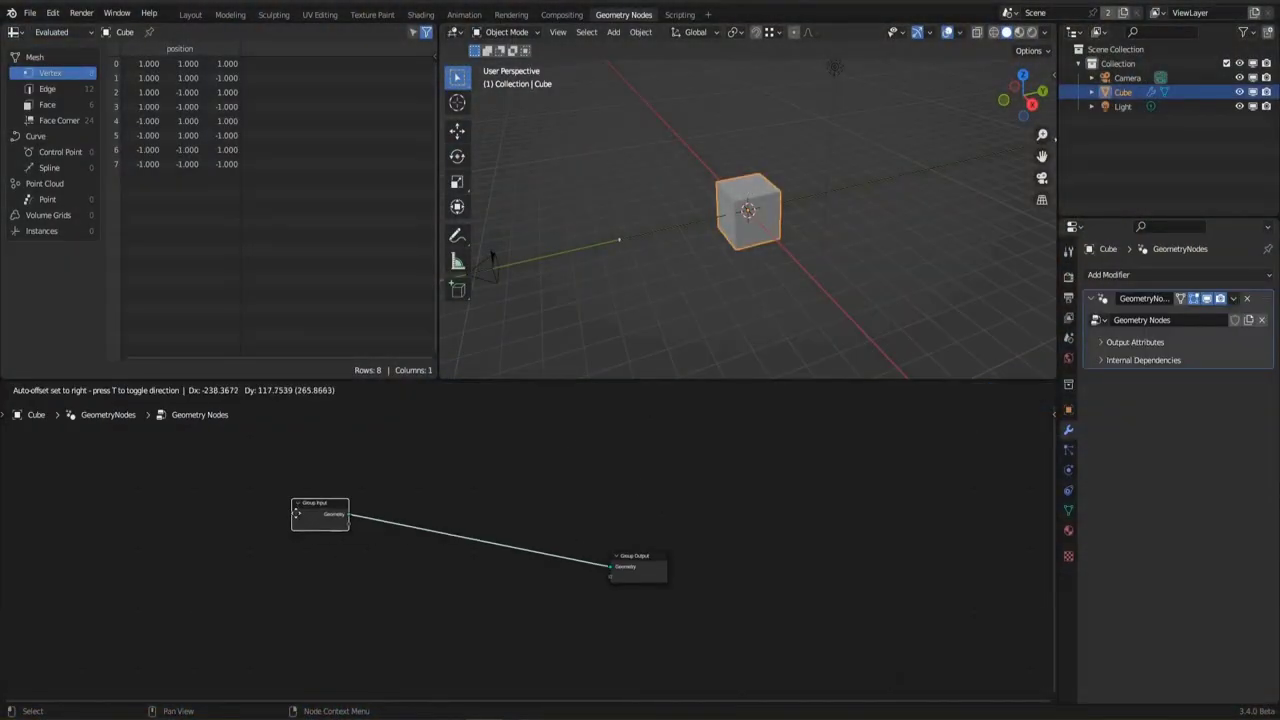
# Replace the cube geometry with a Grid node connected to the Group Output, sized 200 m in X and Y
pyautogui.click(343, 564)
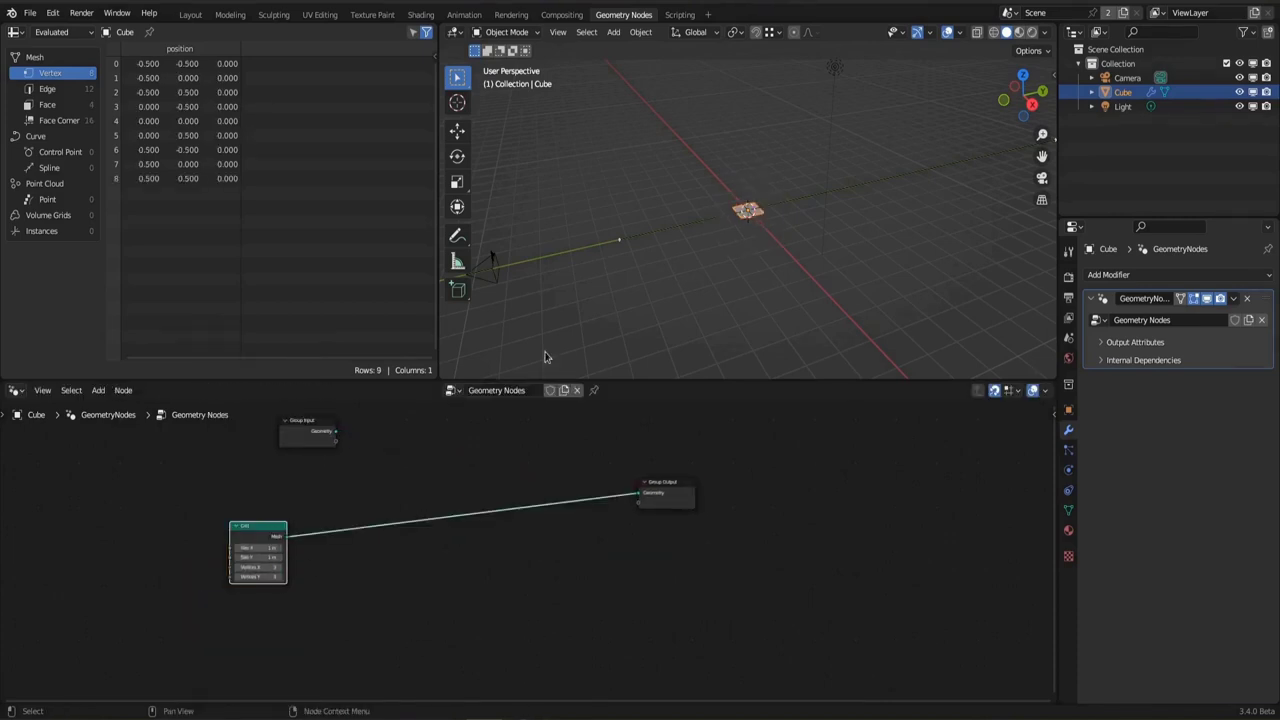
pyautogui.scroll(2, 420, 540)
pyautogui.write('200')
pyautogui.press('Return')
# Label the 200 m Grid node "ocean" and reposition it in the node tree closer to the output
pyautogui.scroll(-2, 683, 531)
pyautogui.scroll(-3, 791, 251)
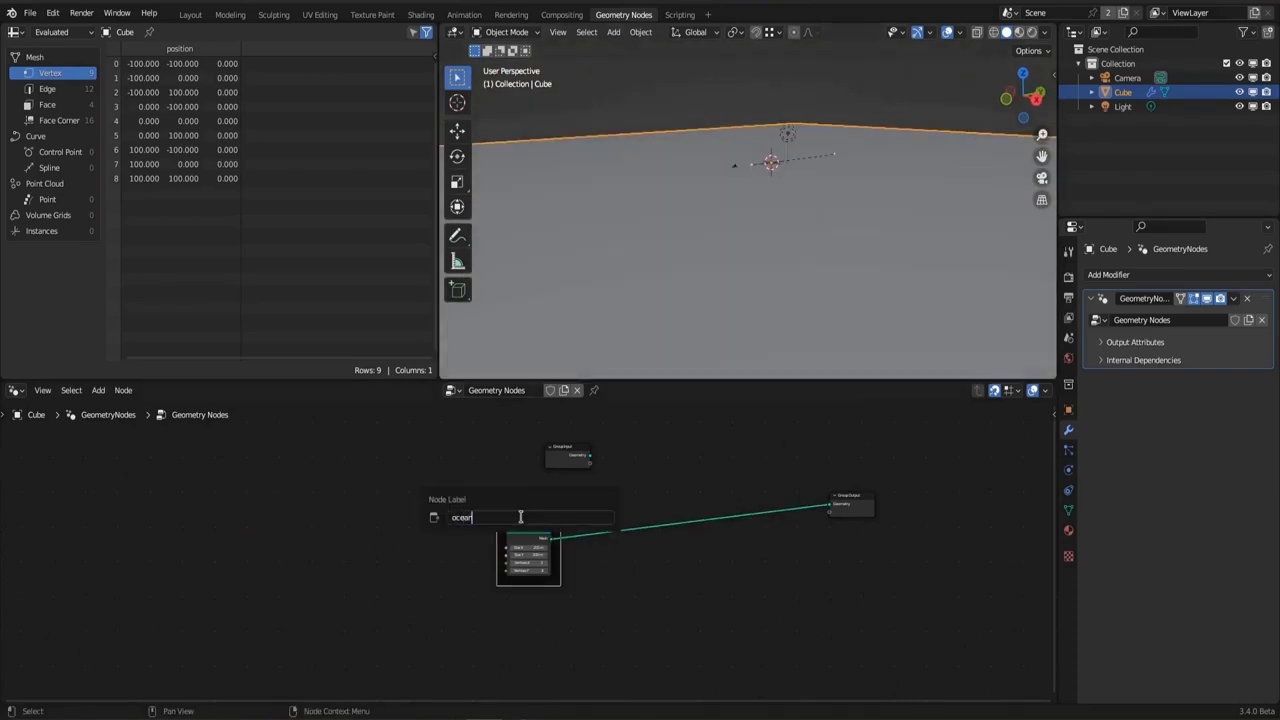
pyautogui.moveTo(717, 238); pyautogui.dragTo(790, 229, button='middle')
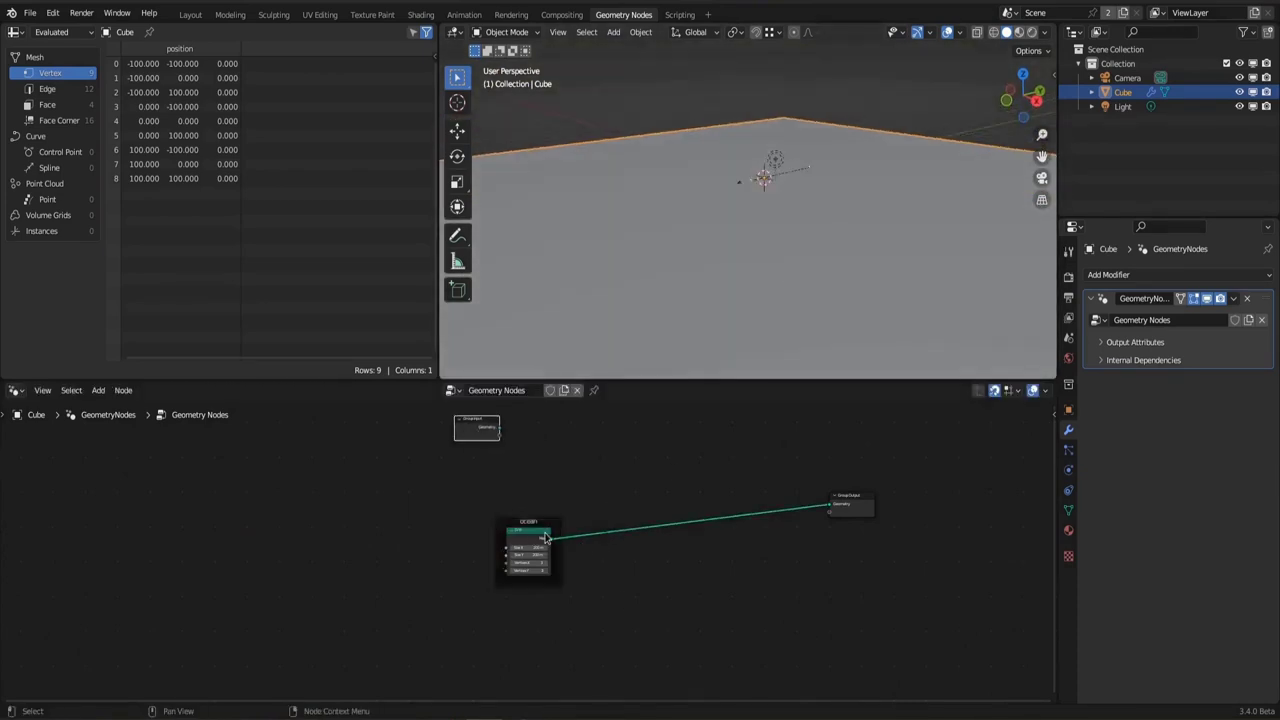
pyautogui.moveTo(535, 523); pyautogui.dragTo(690, 511)
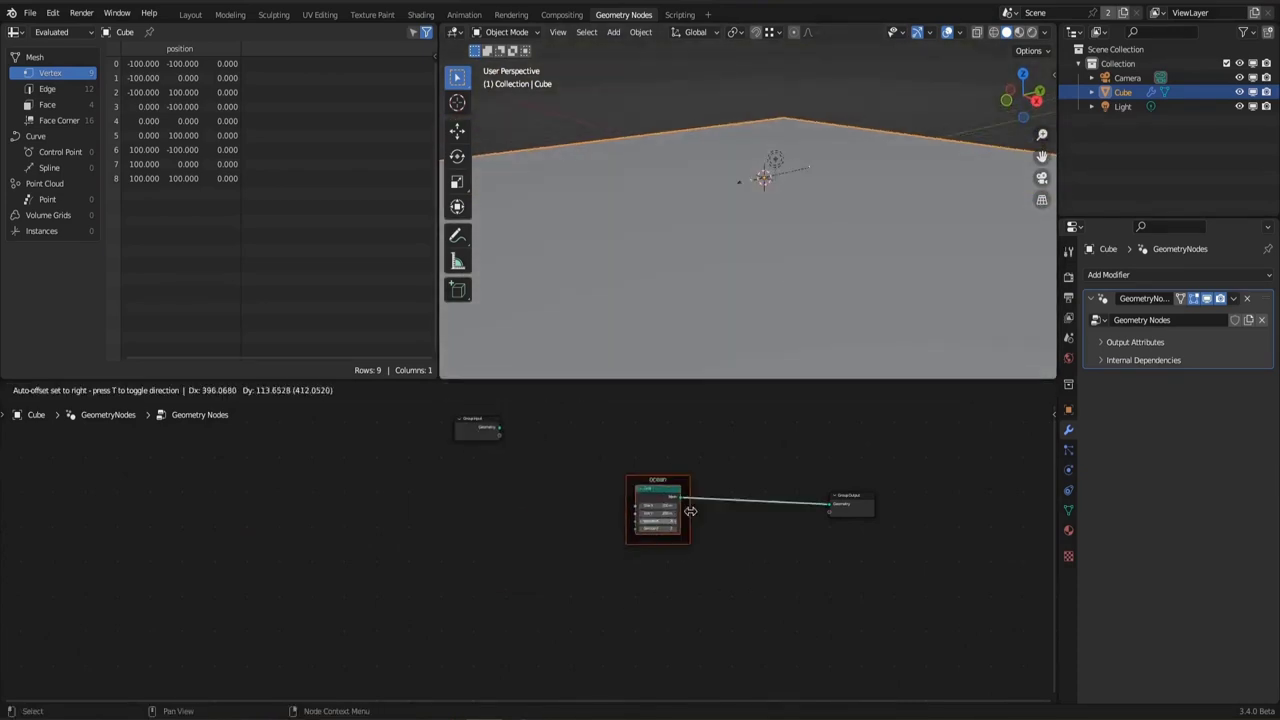
# Add a second Grid of 50 m by 50 m with 25 vertices per side and join it with the ocean grid
pyautogui.hotkey('shift', 'a')
pyautogui.moveTo(560, 521)
pyautogui.click(640, 570)
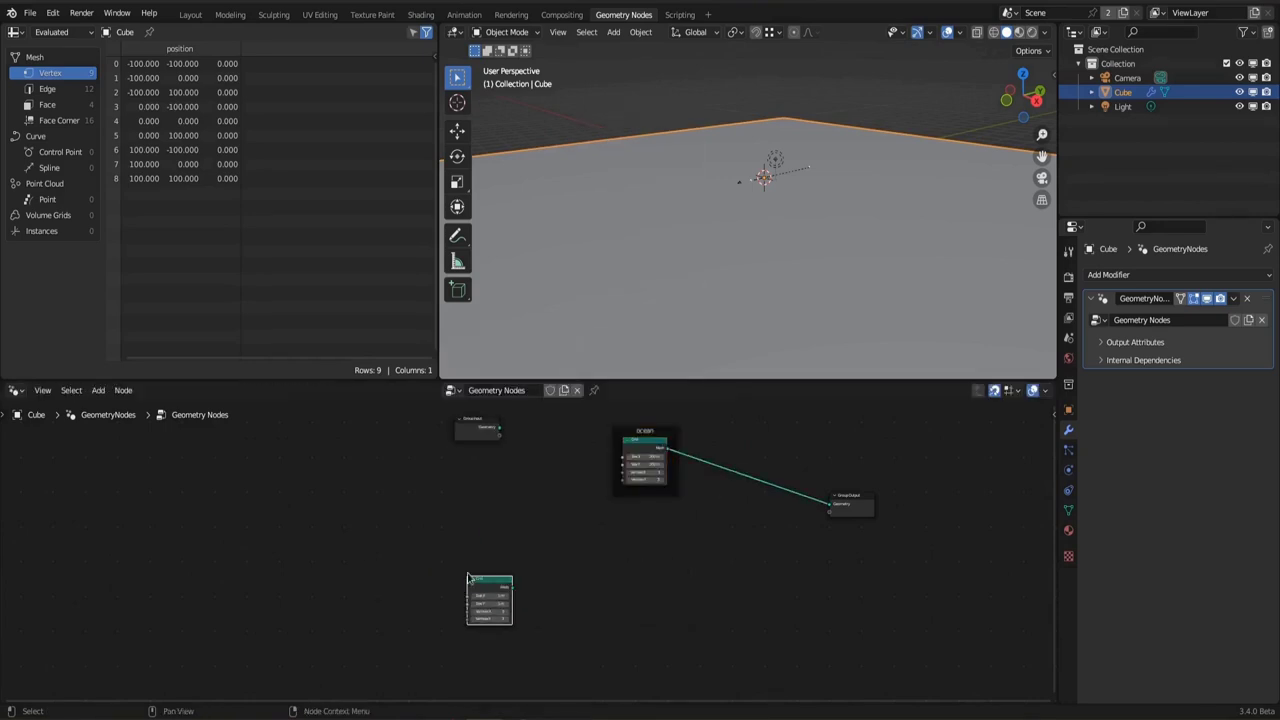
pyautogui.click(465, 575)
pyautogui.scroll(1, 480, 570)
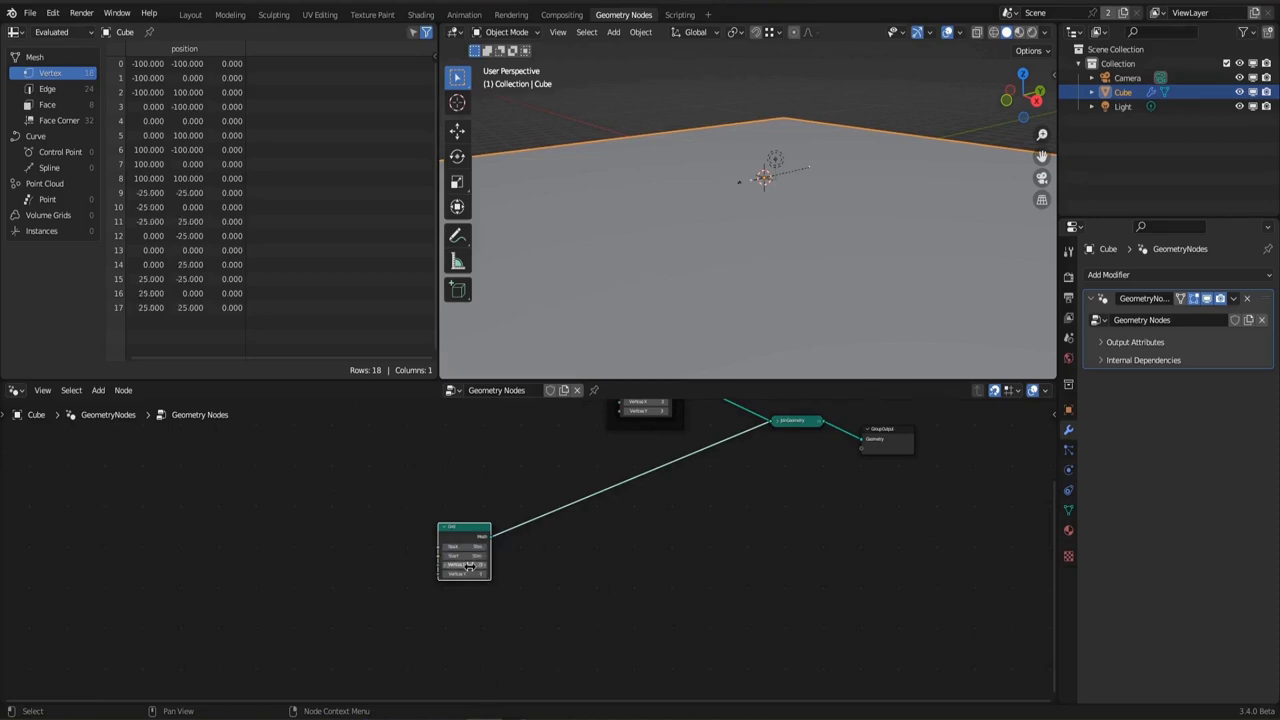
# Insert Distribute Points on Faces after the 50 m grid, set its density to 0.5 and save the file
pyautogui.hotkey('shift', 'a')
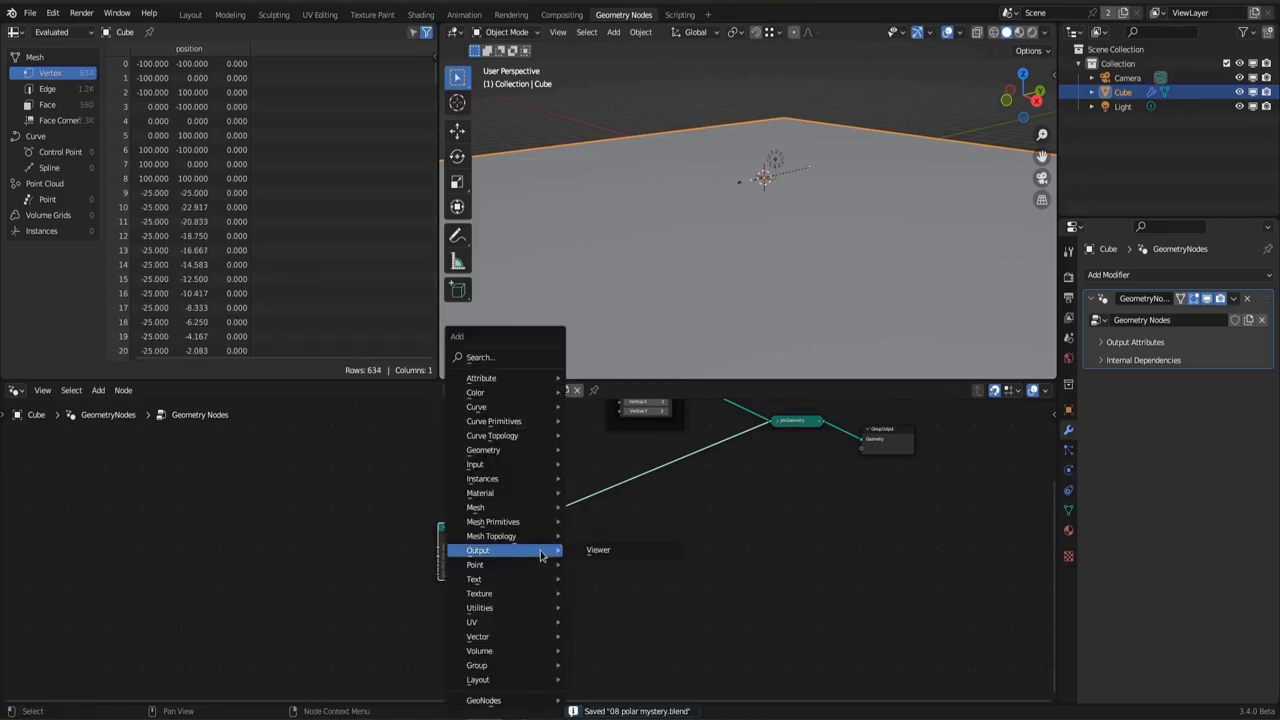
pyautogui.click(629, 578)
pyautogui.click(557, 560)
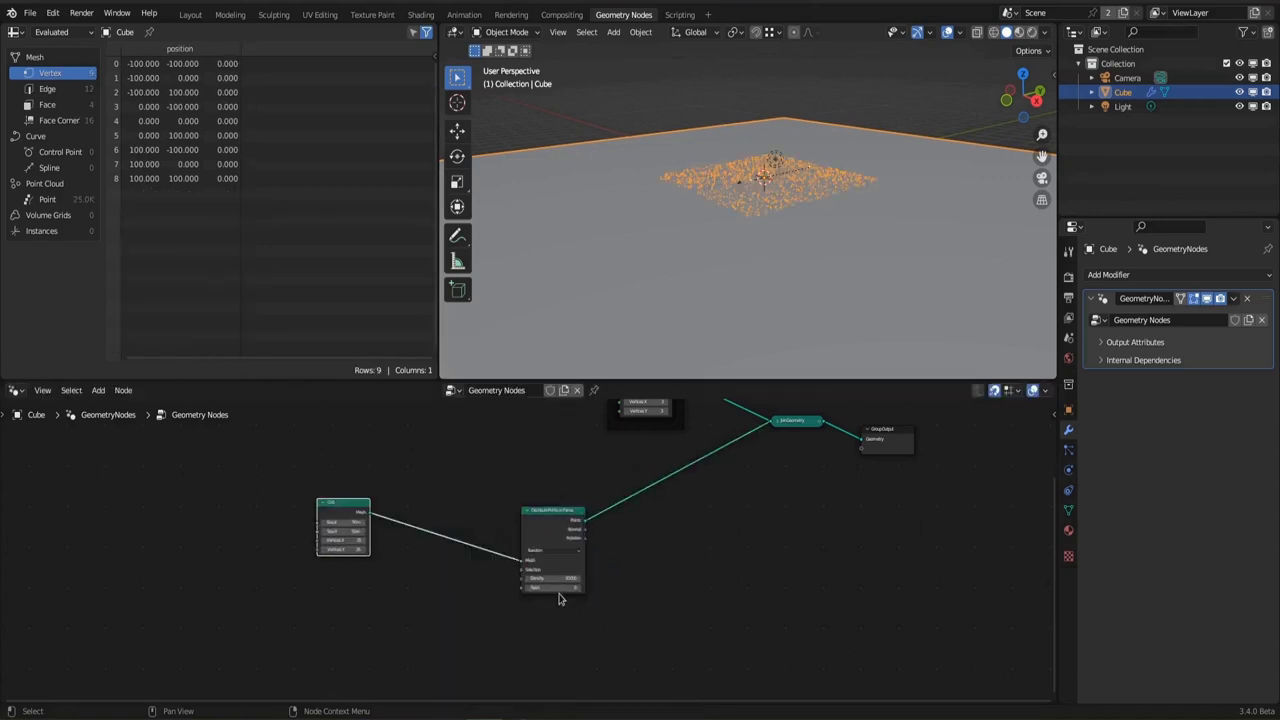
pyautogui.scroll(1, 560, 590)
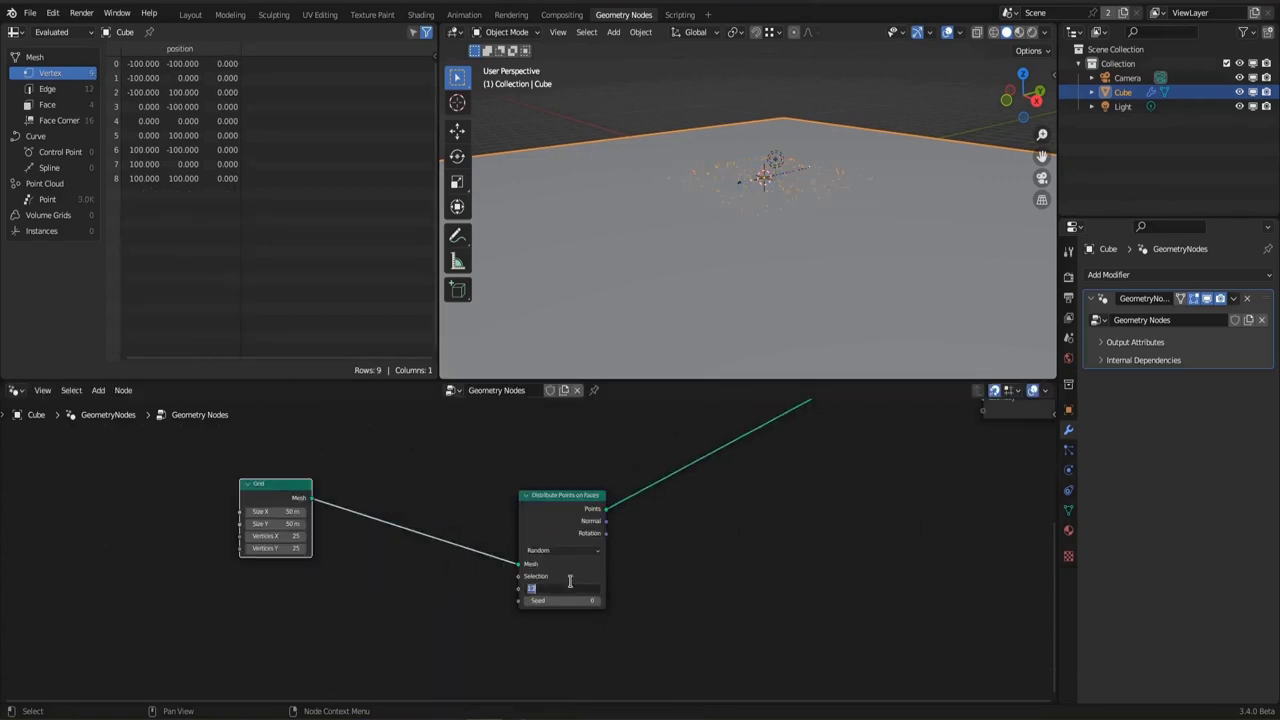
pyautogui.hotkey('ctrl', 's')
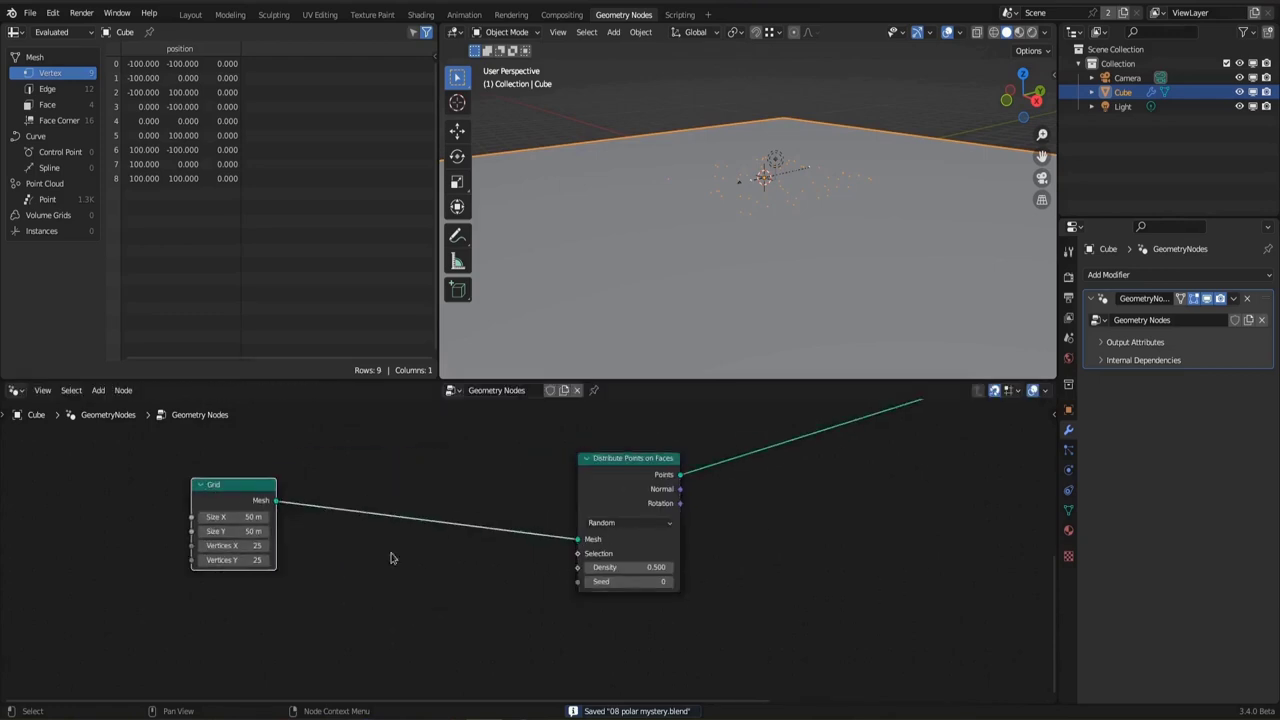
# Insert a Set Position node between the 50 m grid and Distribute Points on Faces
pyautogui.hotkey('shift', 'a')
pyautogui.moveTo(273, 467)
pyautogui.click(367, 645)
pyautogui.click(390, 560)
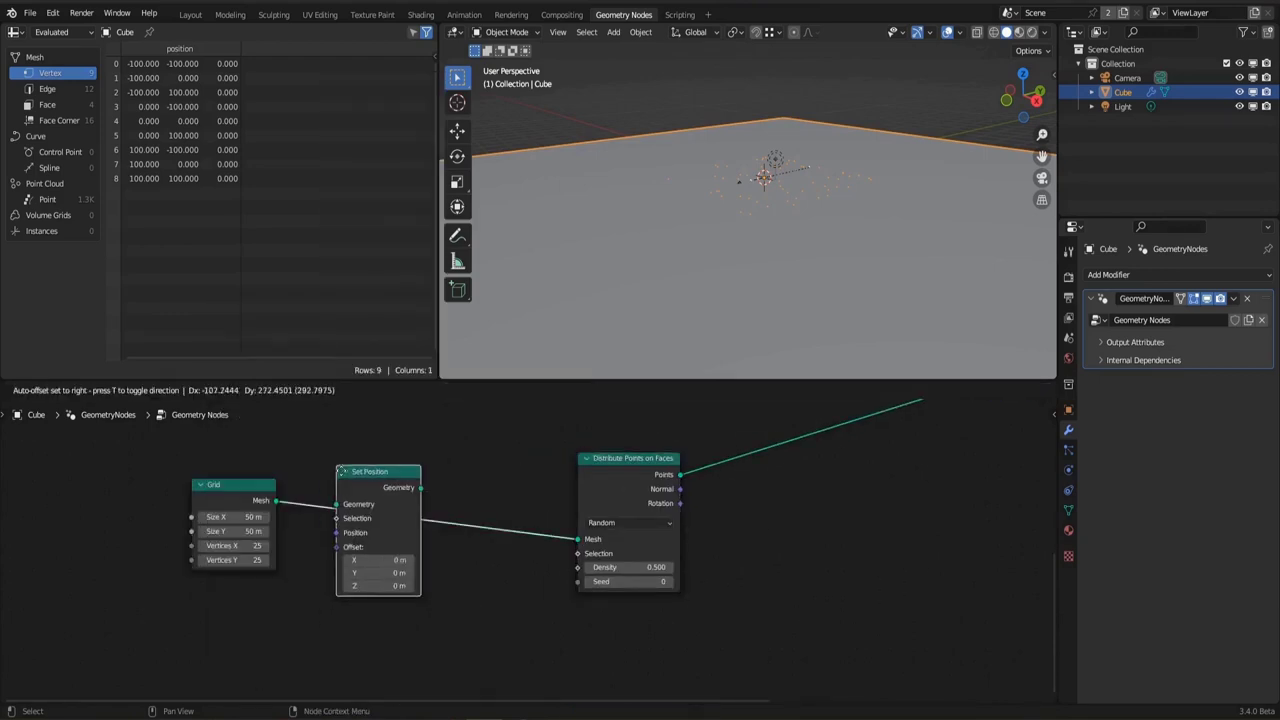
# Add Position, Separate XYZ and Combine XYZ nodes, passing X and Y through to the Set Position offset
pyautogui.moveTo(350, 586); pyautogui.dragTo(448, 545, button='middle')
pyautogui.write('position')
pyautogui.press('Return')
pyautogui.click(160, 588)
pyautogui.press('q')
pyautogui.click(235, 567)
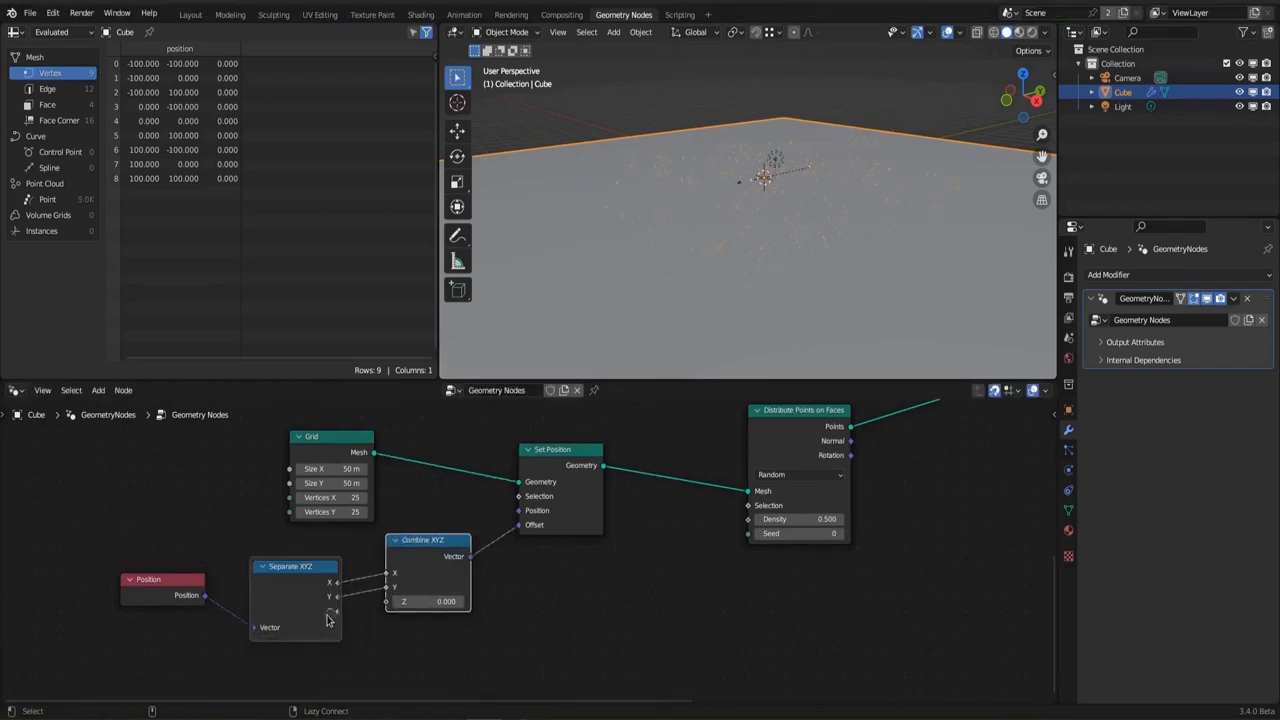
# Insert a Math node set to Add between the Z component of Separate XYZ and Combine XYZ
pyautogui.moveTo(443, 681); pyautogui.dragTo(407, 569, button='middle')
pyautogui.press('q')
pyautogui.click(407, 569)
pyautogui.click(400, 545)
# Add a Noise Texture driven by the Position node and feed its color into the Math node's second value
pyautogui.hotkey('shift', 'a')
pyautogui.click(276, 549)
pyautogui.moveTo(402, 575); pyautogui.dragTo(577, 614, button='middle')
pyautogui.scroll(-1, 577, 614)
pyautogui.moveTo(228, 480); pyautogui.dragTo(183, 491)
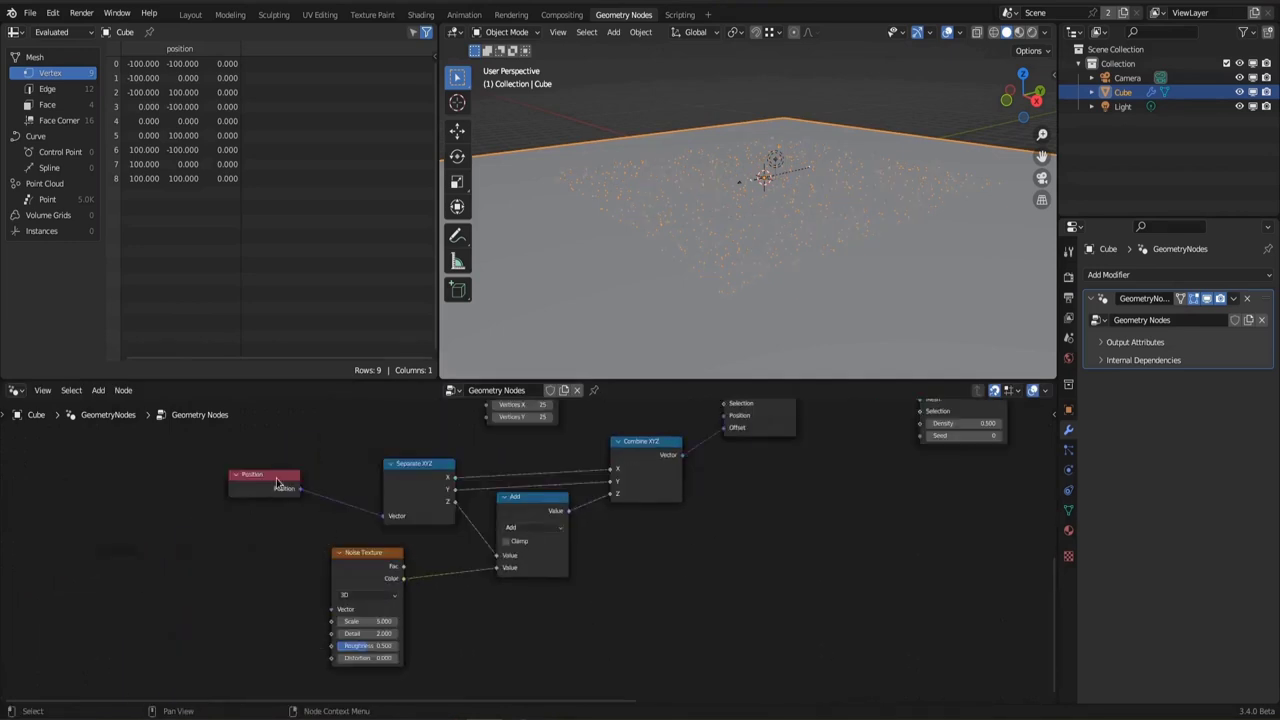
# Connect the Combine XYZ vector to Set Position's Offset and change the Math node's operation to Multiply
pyautogui.scroll(1, 193, 505)
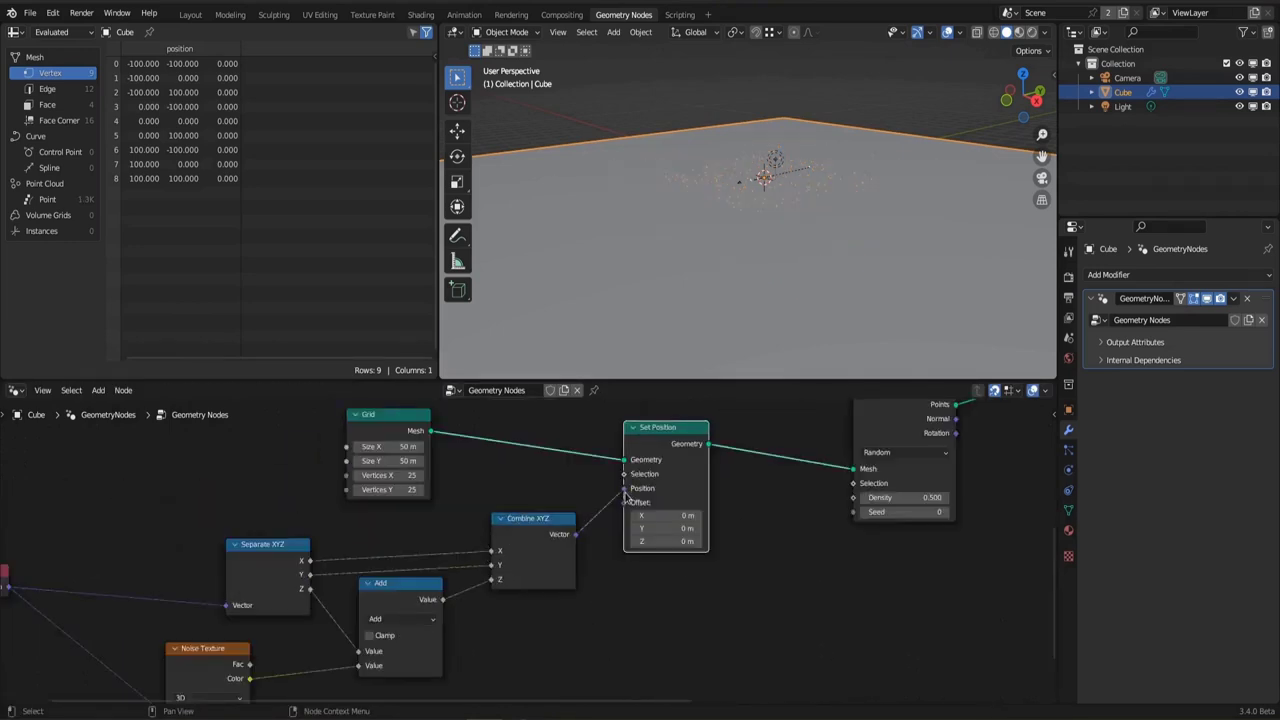
pyautogui.click(428, 586)
pyautogui.click(444, 453)
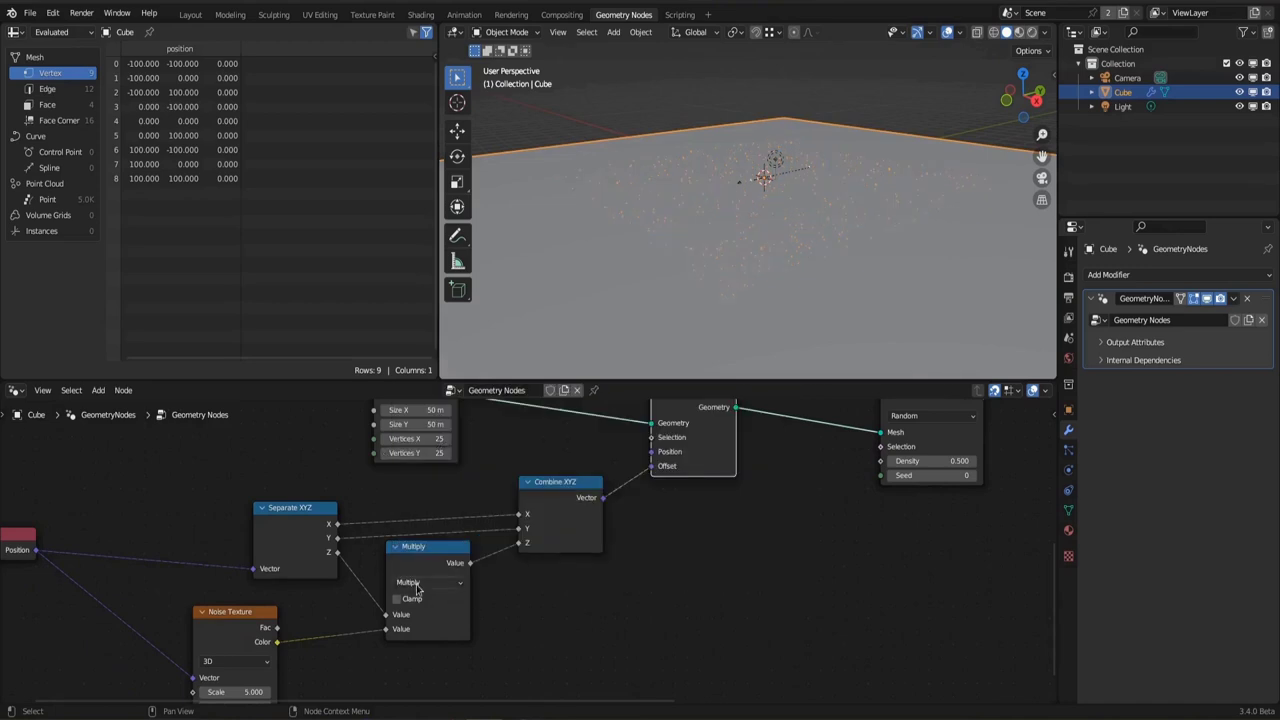
# Mute the Distribute Points on Faces node and the ocean grid to isolate the 50 m grid's surface
pyautogui.moveTo(786, 300); pyautogui.dragTo(786, 264, button='middle')
pyautogui.scroll(-2, 857, 531)
pyautogui.moveTo(672, 540); pyautogui.dragTo(623, 555, button='middle')
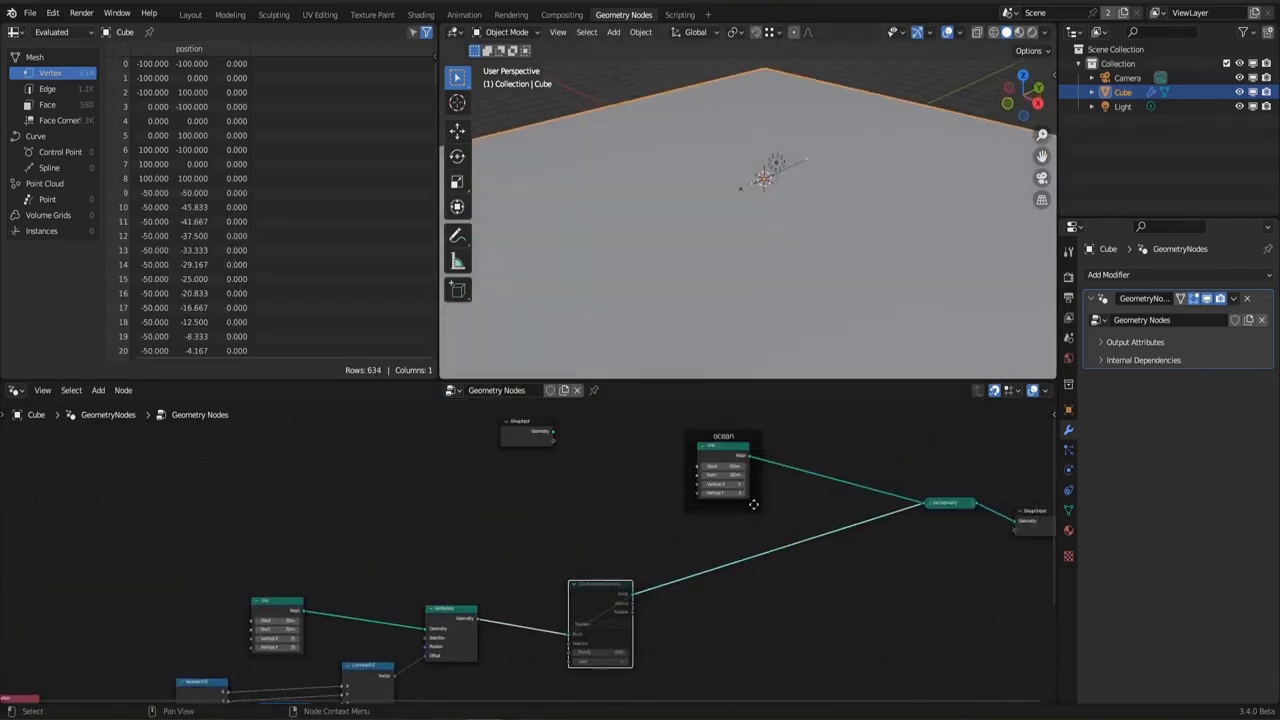
pyautogui.moveTo(837, 330); pyautogui.dragTo(837, 293, button='middle')
pyautogui.press('m')
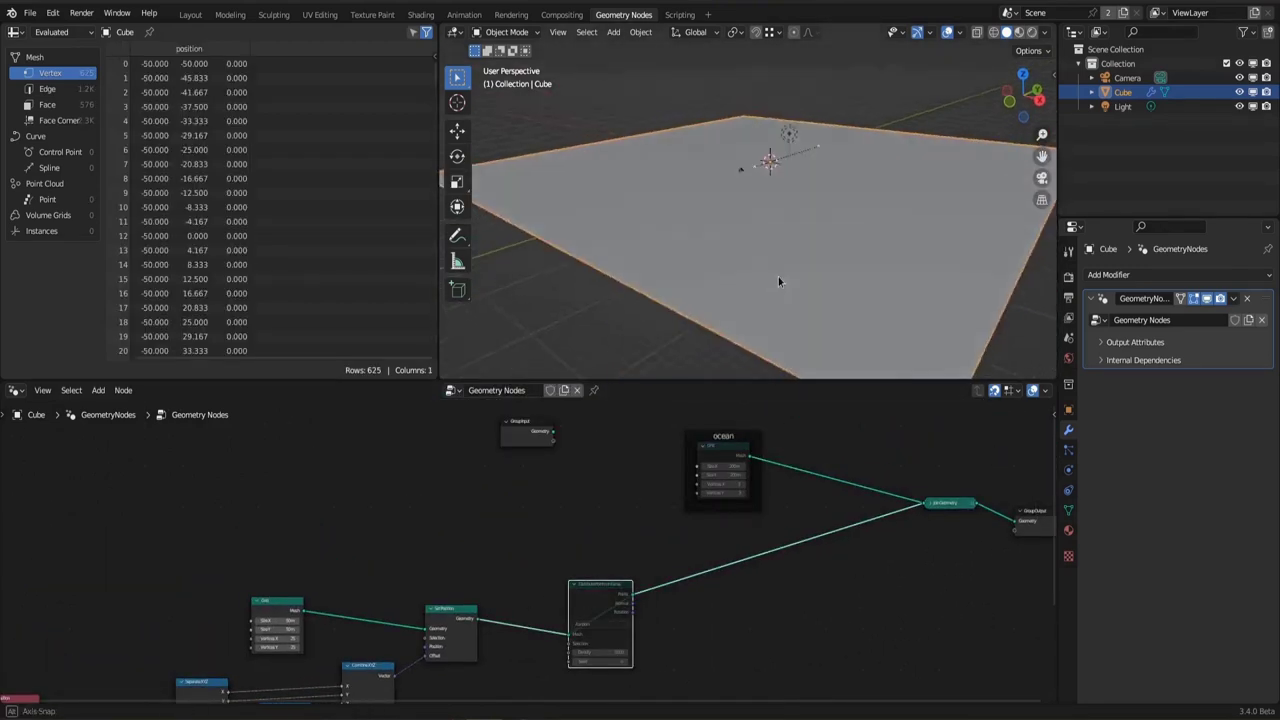
# Set the Noise Texture scale to 5.6 and reconnect the Combine XYZ vector to Set Position's Offset
pyautogui.moveTo(620, 640); pyautogui.dragTo(778, 414, button='middle')
pyautogui.moveTo(483, 629)
pyautogui.mouseDown(button='middle')
pyautogui.moveTo(548, 539)
pyautogui.moveTo(480, 611)
pyautogui.mouseUp(button='middle')
pyautogui.moveTo(578, 518)
pyautogui.mouseDown()
pyautogui.moveTo(580, 507)
pyautogui.moveTo(578, 518)
pyautogui.mouseUp()
pyautogui.moveTo(300, 660); pyautogui.dragTo(488, 550, button='middle')
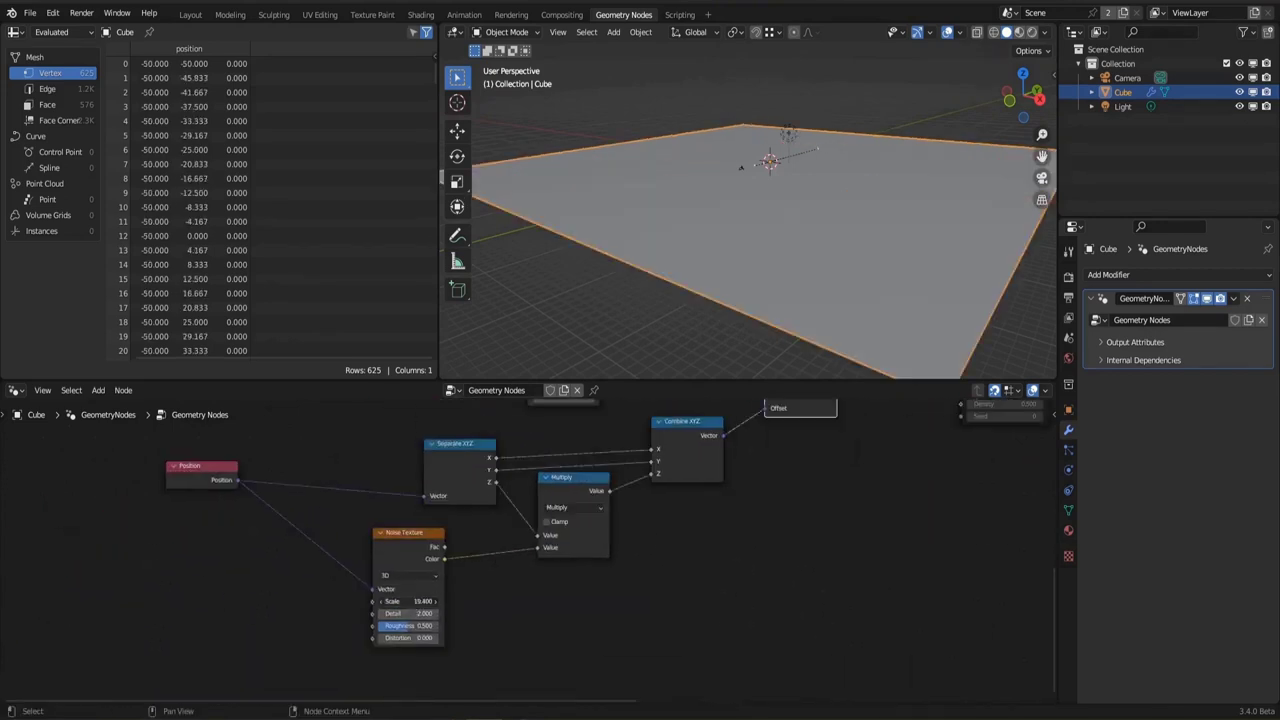
pyautogui.moveTo(785, 509); pyautogui.dragTo(602, 567, button='middle')
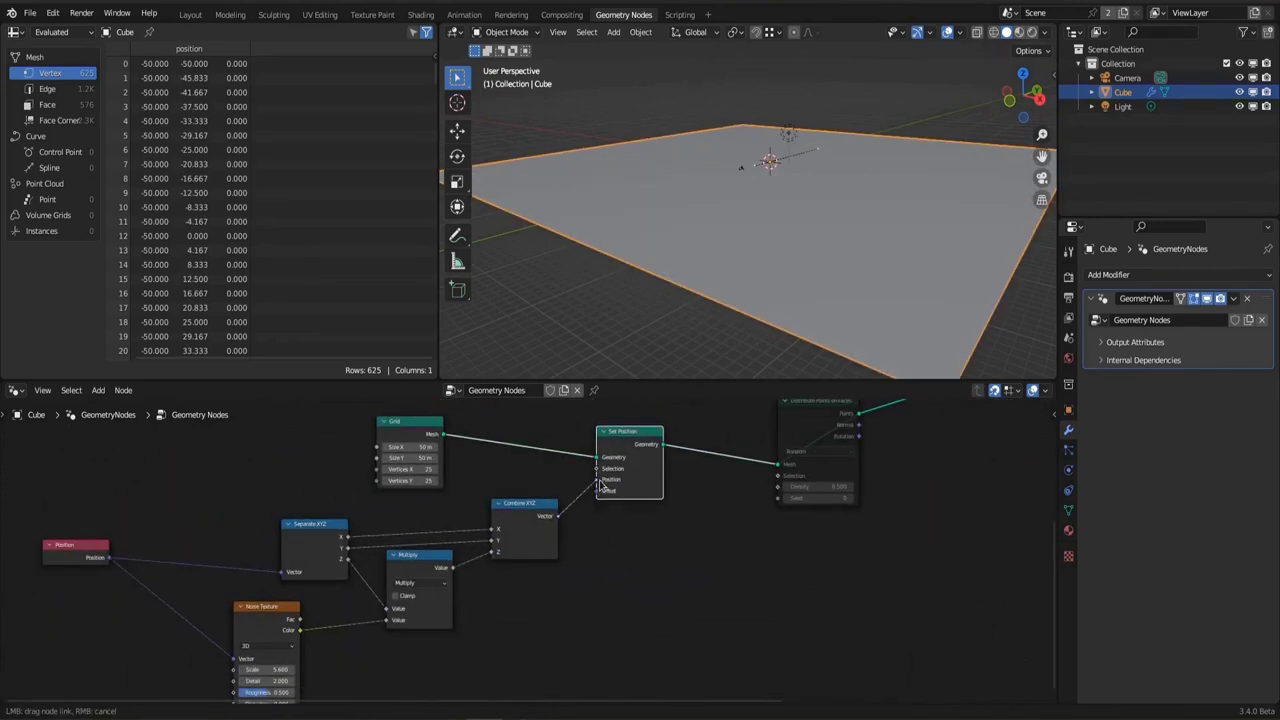
pyautogui.moveTo(601, 486); pyautogui.dragTo(597, 491)
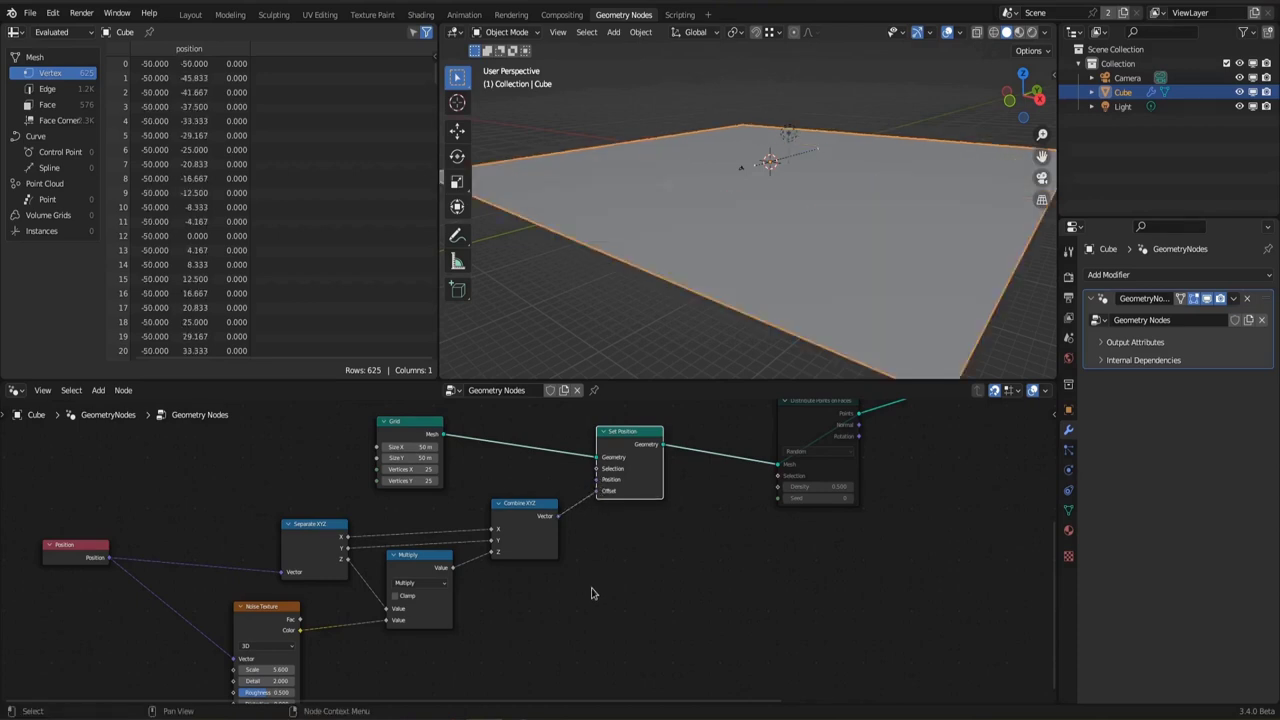
# Insert a Transform node between Set Position and Distribute Points on Faces
pyautogui.hotkey('shift', 'a')
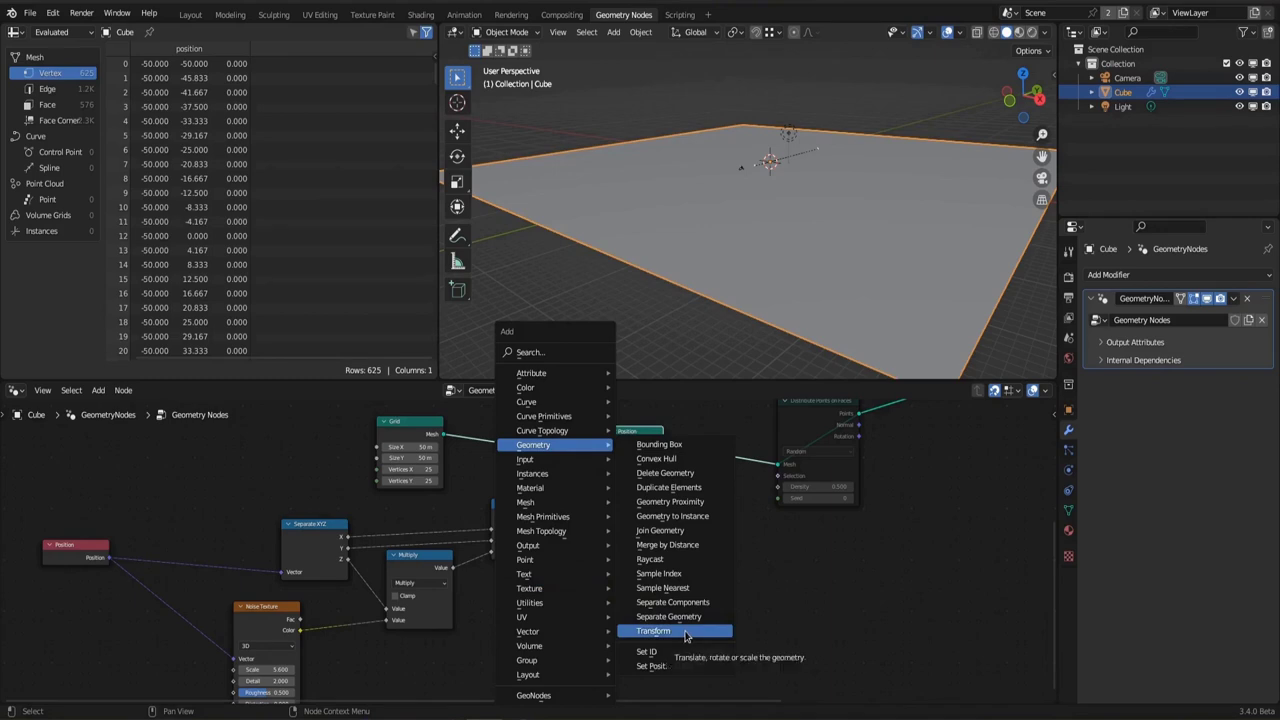
pyautogui.click(685, 631)
pyautogui.click(676, 447)
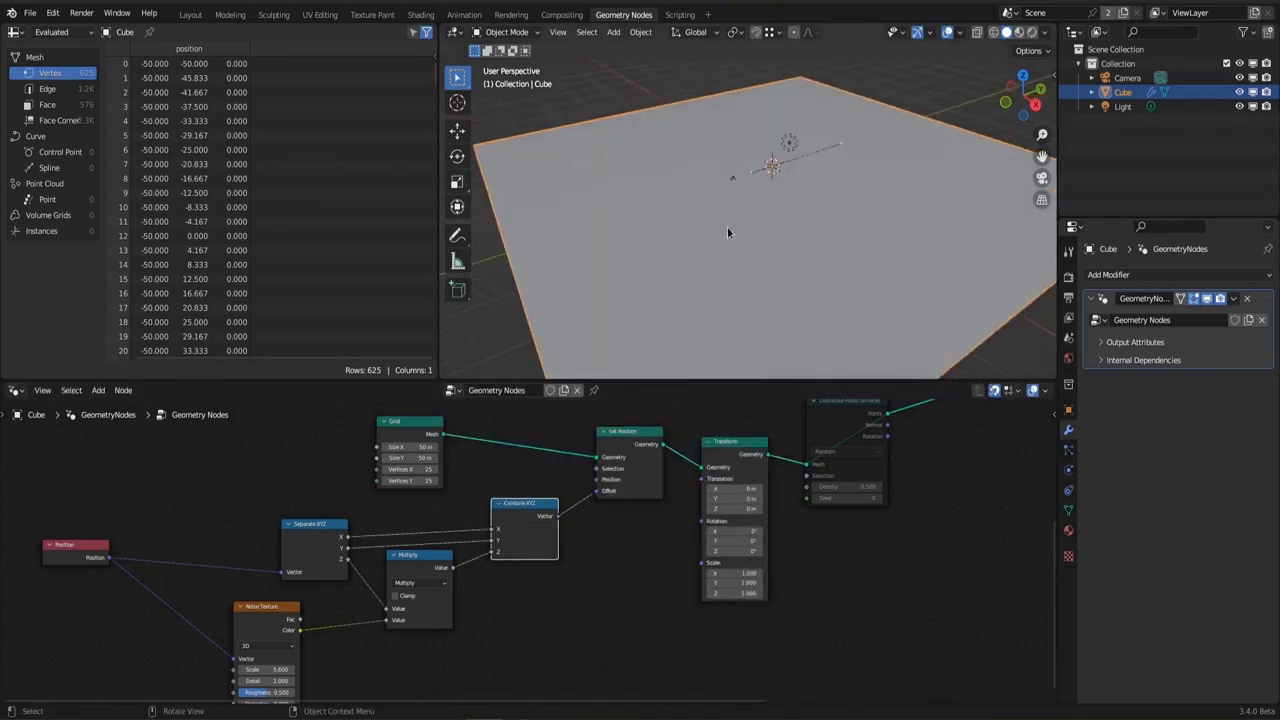
# Preview the Separate XYZ and Combine XYZ outputs on the grid with the Viewer node to check the Z displacement
pyautogui.keyDown('ctrl'); pyautogui.keyDown('shift'); pyautogui.click(311, 543); pyautogui.keyUp('shift'); pyautogui.keyUp('ctrl')
pyautogui.keyDown('ctrl'); pyautogui.keyDown('shift'); pyautogui.click(315, 545); pyautogui.keyUp('shift'); pyautogui.keyUp('ctrl')
pyautogui.keyDown('ctrl'); pyautogui.keyDown('shift'); pyautogui.click(315, 545); pyautogui.keyUp('shift'); pyautogui.keyUp('ctrl')
pyautogui.moveTo(434, 580); pyautogui.dragTo(384, 558, button='middle')
pyautogui.keyDown('ctrl'); pyautogui.keyDown('shift'); pyautogui.click(481, 510); pyautogui.keyUp('shift'); pyautogui.keyUp('ctrl')
pyautogui.keyDown('ctrl'); pyautogui.keyDown('shift'); pyautogui.click(388, 586); pyautogui.keyUp('shift'); pyautogui.keyUp('ctrl')
pyautogui.keyDown('ctrl'); pyautogui.keyDown('shift'); pyautogui.click(481, 510); pyautogui.keyUp('shift'); pyautogui.keyUp('ctrl')
pyautogui.scroll(1, 481, 510)
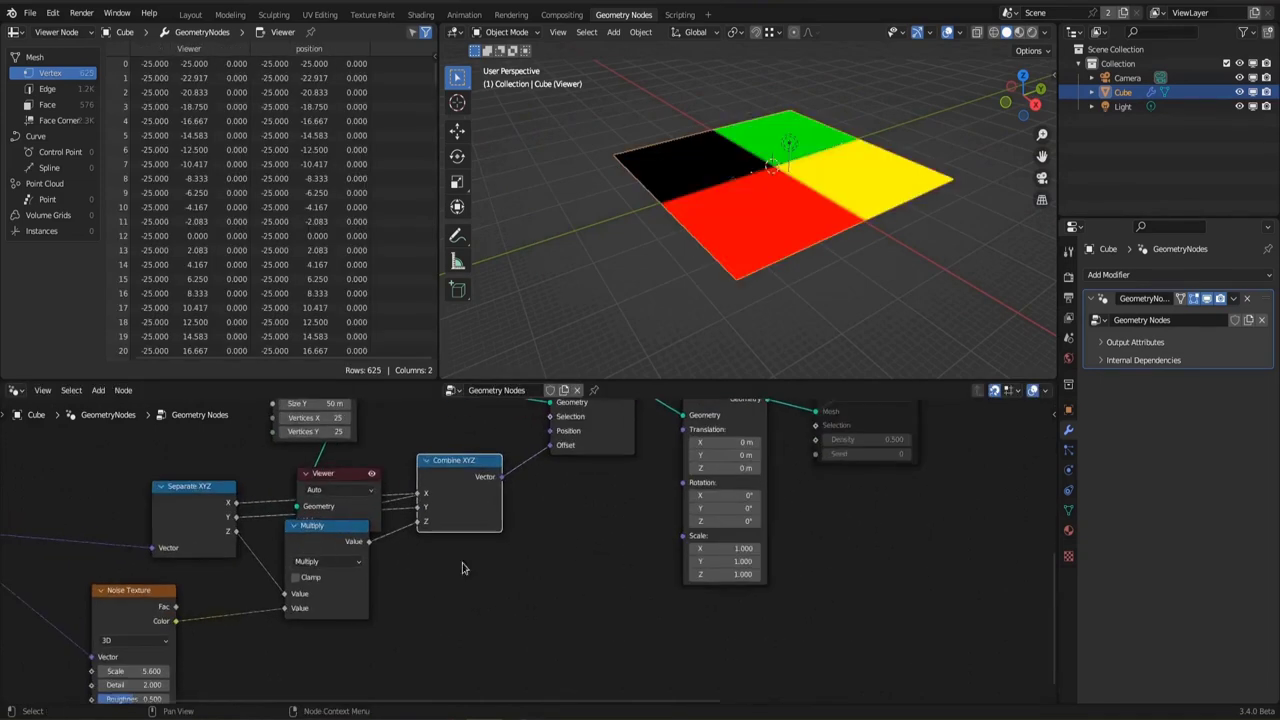
pyautogui.moveTo(194, 534); pyautogui.dragTo(250, 560, button='middle')
pyautogui.keyDown('ctrl'); pyautogui.keyDown('shift'); pyautogui.click(250, 560); pyautogui.keyUp('shift'); pyautogui.keyUp('ctrl')
pyautogui.keyDown('ctrl'); pyautogui.keyDown('shift'); pyautogui.click(250, 560); pyautogui.keyUp('shift'); pyautogui.keyUp('ctrl')
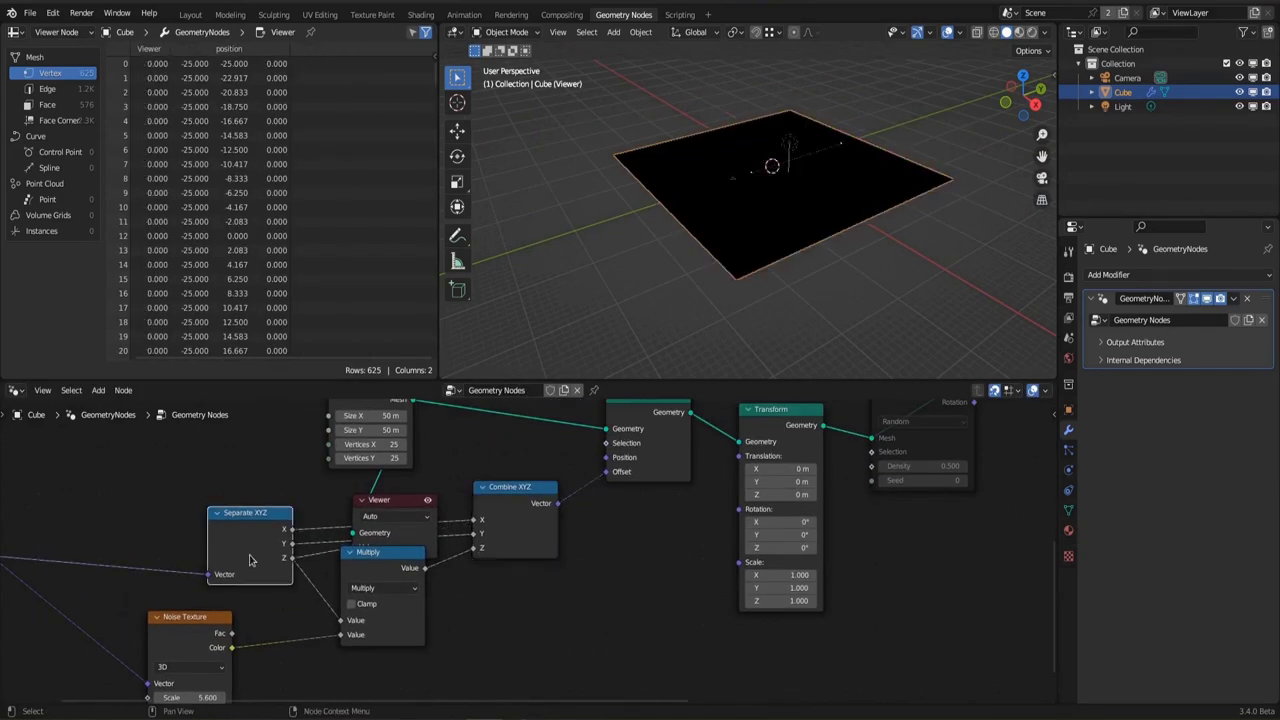
# Try feeding the X component of Separate XYZ into the Multiply node and preview the Set Position result
pyautogui.scroll(-1, 250, 560)
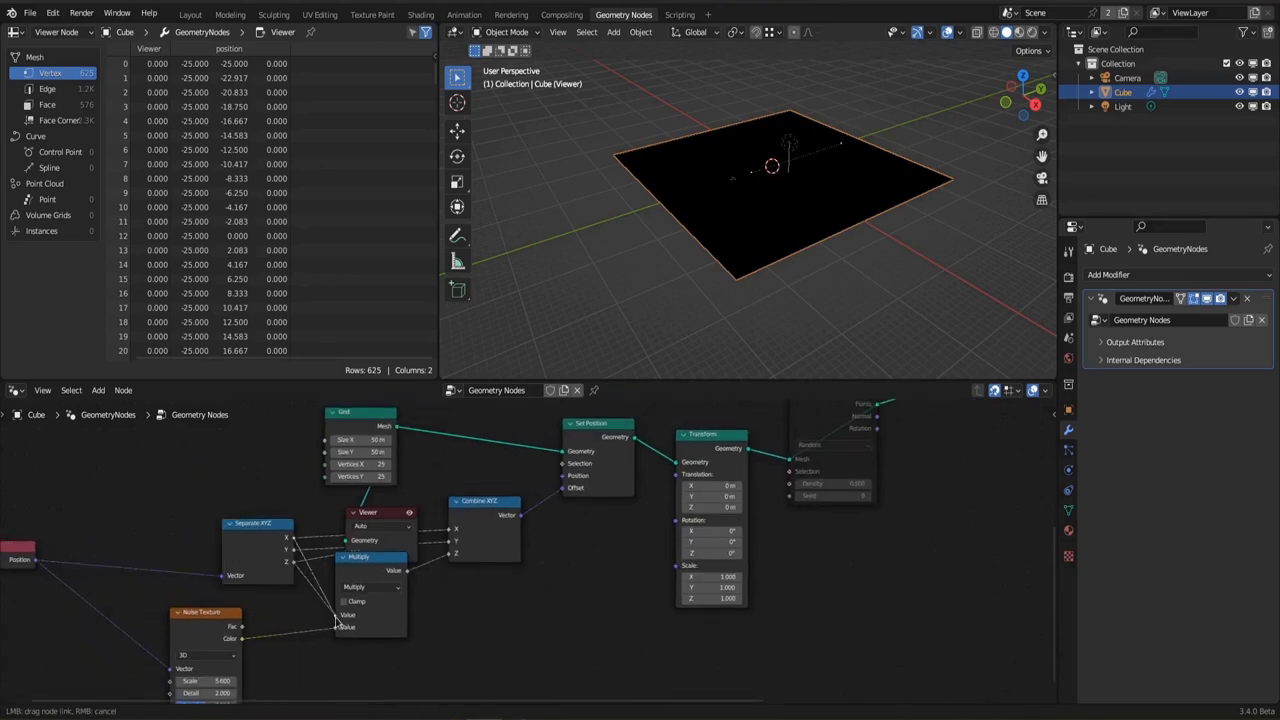
pyautogui.keyDown('ctrl'); pyautogui.keyDown('shift'); pyautogui.click(597, 458); pyautogui.keyUp('shift'); pyautogui.keyUp('ctrl')
pyautogui.moveTo(745, 288); pyautogui.dragTo(835, 262, button='middle')
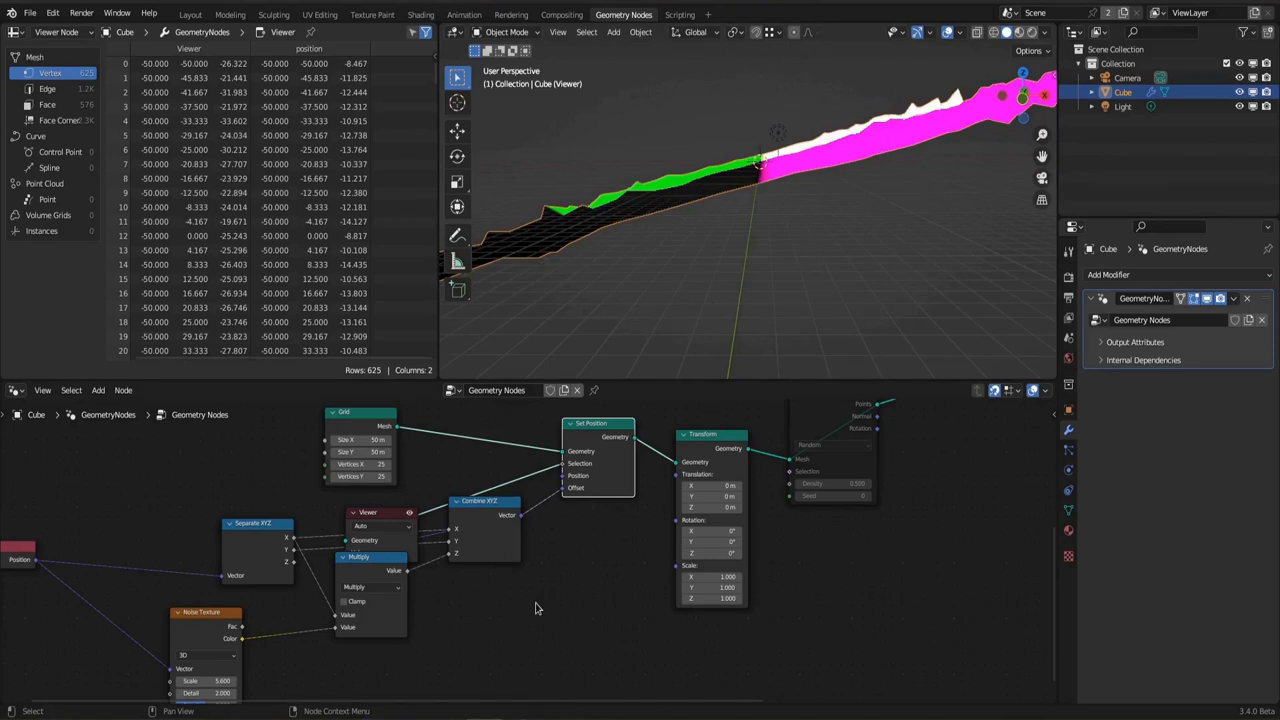
# Disconnect Separate XYZ from the Multiply node and set its free value to 18.1
pyautogui.moveTo(365, 614); pyautogui.dragTo(489, 629)
pyautogui.moveTo(740, 140); pyautogui.dragTo(800, 212, button='middle')
pyautogui.moveTo(350, 560); pyautogui.dragTo(443, 449, button='middle')
# Insert a Math node subtracting 0.5 between the Noise Texture and Multiply, and raise the Multiply value to about 32
pyautogui.hotkey('shift', 'a')
pyautogui.click(470, 470)
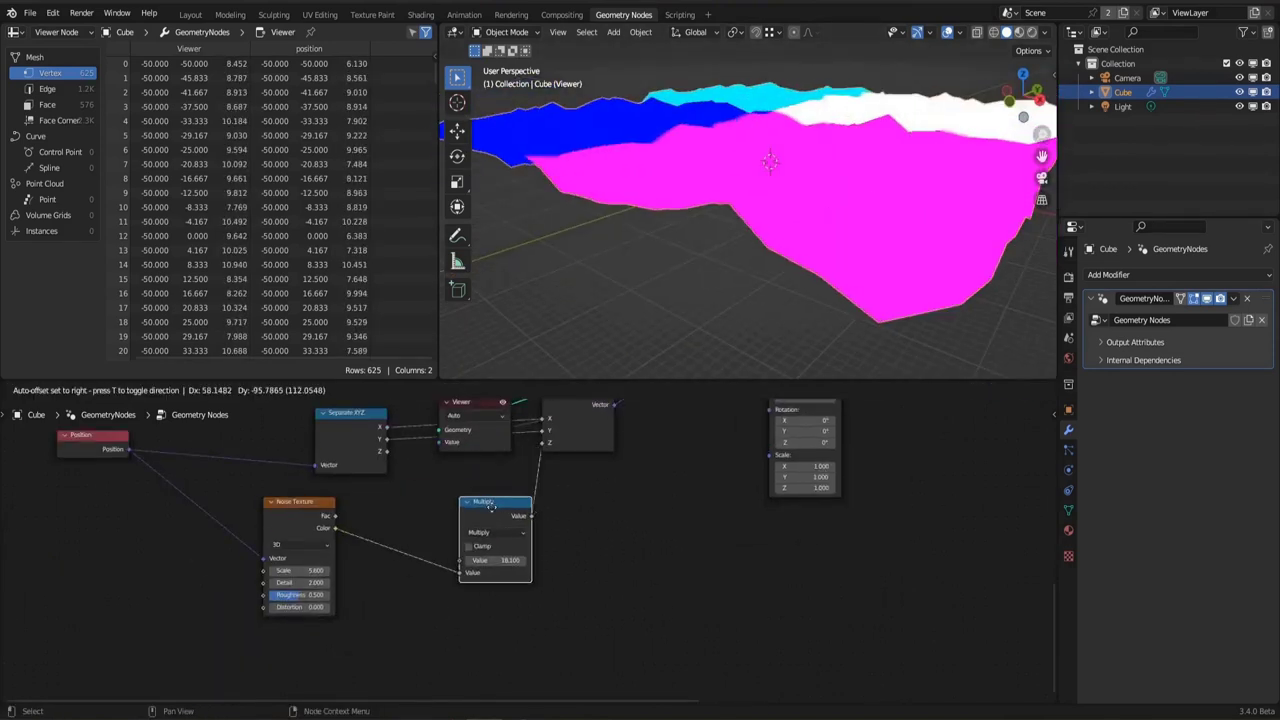
pyautogui.click(404, 588)
pyautogui.moveTo(605, 350); pyautogui.dragTo(617, 415, button='middle')
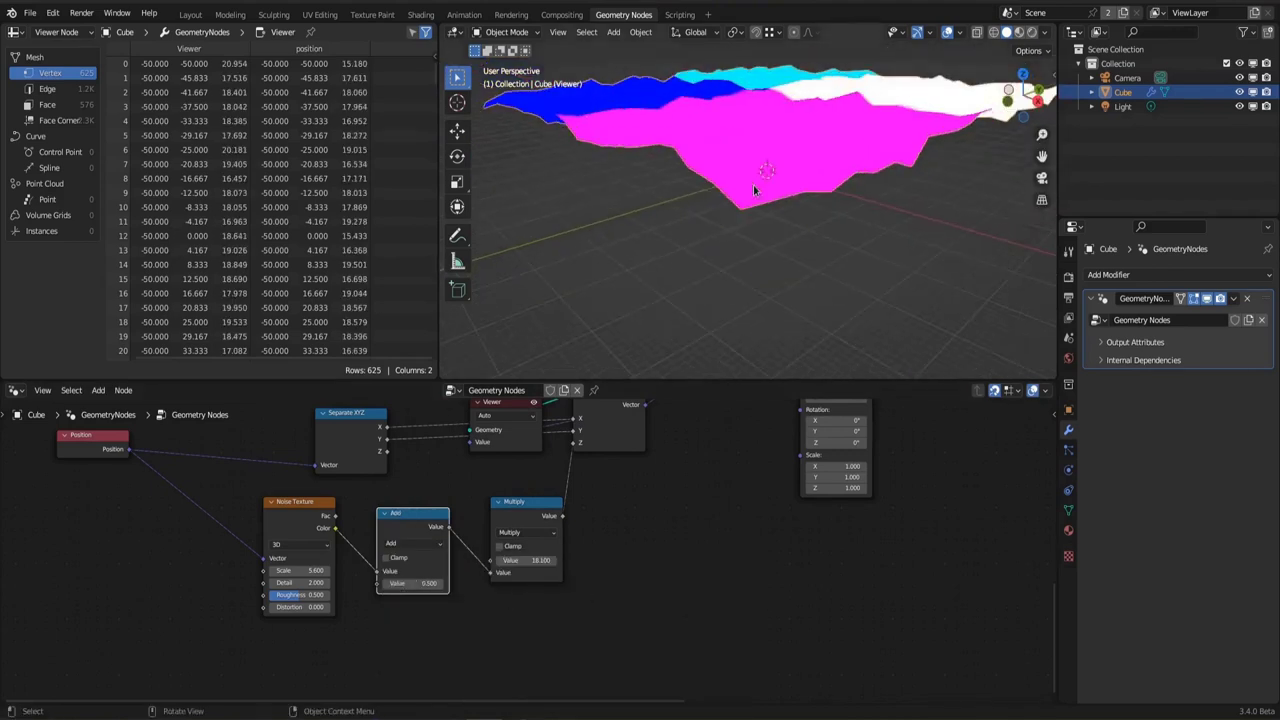
pyautogui.click(398, 586)
pyautogui.moveTo(525, 560); pyautogui.dragTo(620, 560)
# Unmute Distribute Points on Faces and move the Viewer past it, previewing the scattered points
pyautogui.moveTo(740, 200); pyautogui.dragTo(740, 280, button='middle')
pyautogui.press('Home')
pyautogui.press('g')
pyautogui.click(772, 511)
pyautogui.click(603, 500)
pyautogui.scroll(2, 600, 550)
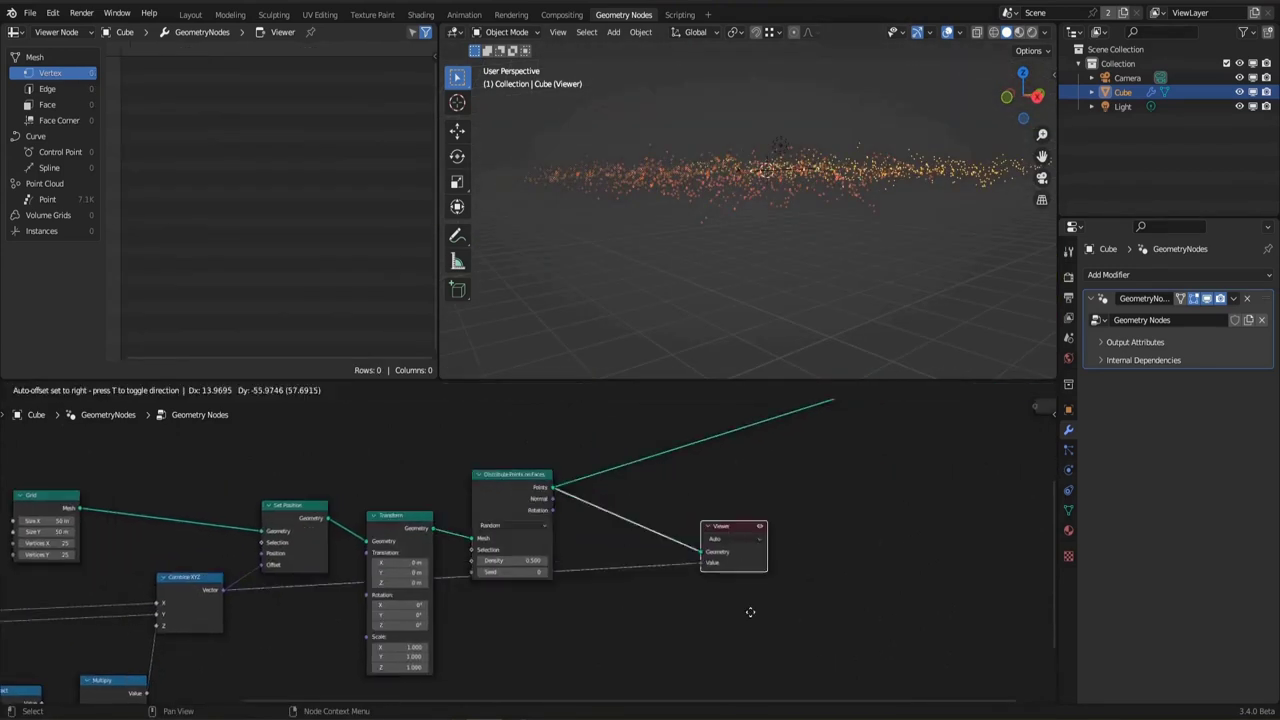
# Move the Combine XYZ link from Set Position's Position input back to its Offset input
pyautogui.moveTo(278, 552); pyautogui.dragTo(348, 482, button='middle')
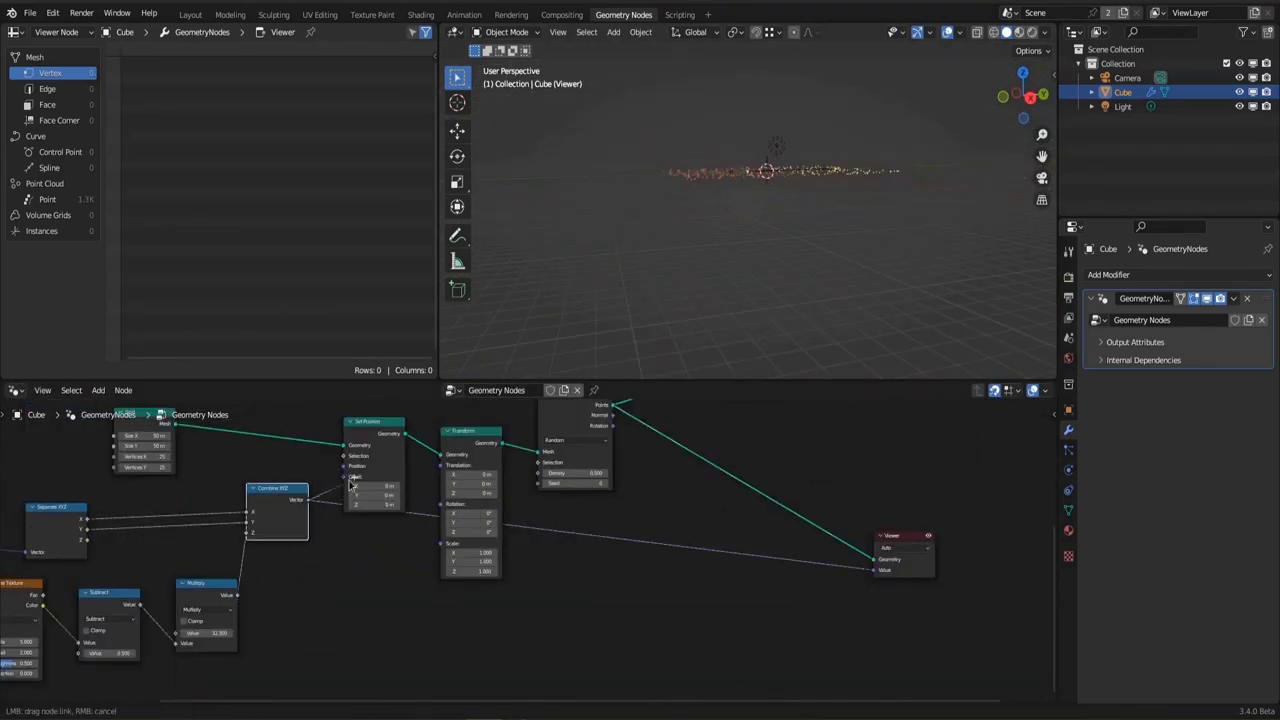
pyautogui.moveTo(642, 513); pyautogui.dragTo(517, 580, button='middle')
pyautogui.scroll(2, 445, 582)
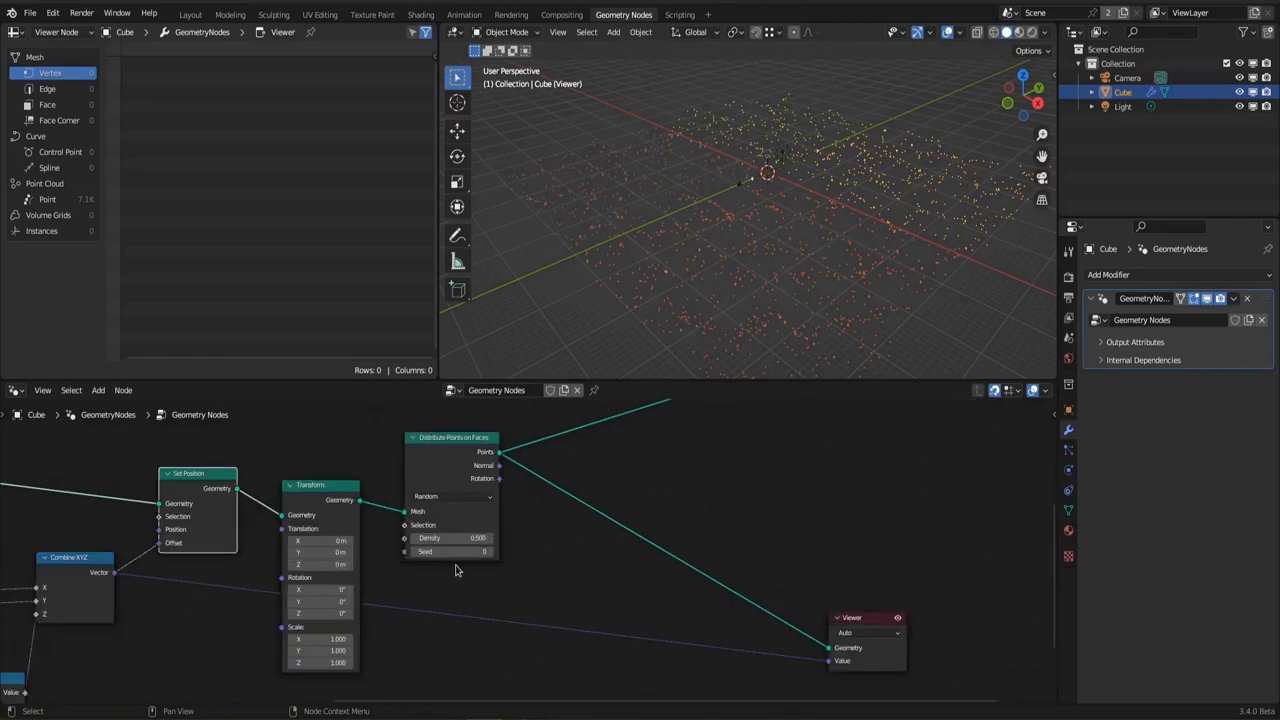
# Insert an Instance on Points node after Distribute Points on Faces
pyautogui.hotkey('shift', 'a')
pyautogui.moveTo(520, 478)
pyautogui.click(640, 479)
pyautogui.click(690, 470)
# Add a 1 m Cube mesh primitive as the instance for Instance on Points and preview the scattered cubes
pyautogui.moveTo(600, 450); pyautogui.dragTo(615, 540, button='middle')
pyautogui.hotkey('shift', 'a')
pyautogui.moveTo(527, 500)
pyautogui.click(610, 535)
pyautogui.click(394, 508)
pyautogui.moveTo(712, 604)
pyautogui.mouseDown(button='middle')
pyautogui.moveTo(318, 522)
pyautogui.moveTo(620, 532)
pyautogui.moveTo(684, 630)
pyautogui.moveTo(700, 600)
pyautogui.mouseUp(button='middle')
pyautogui.keyDown('ctrl'); pyautogui.keyDown('shift'); pyautogui.click(437, 555); pyautogui.keyUp('shift'); pyautogui.keyUp('ctrl')
pyautogui.keyDown('ctrl'); pyautogui.keyDown('shift'); pyautogui.click(598, 518); pyautogui.keyUp('shift'); pyautogui.keyUp('ctrl')
# Insert a Scale Instances node after Instance on Points
pyautogui.hotkey('shift', 'a')
pyautogui.click(767, 535)
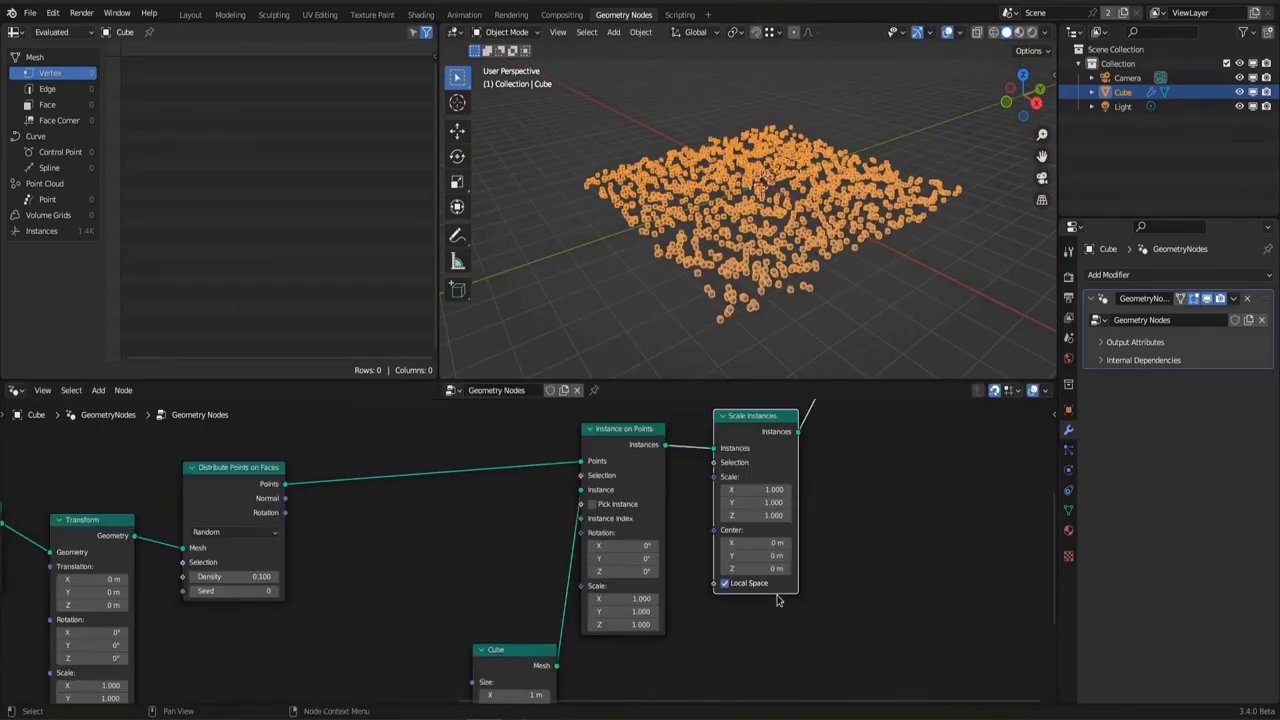
pyautogui.moveTo(837, 571); pyautogui.dragTo(700, 560, button='middle')
pyautogui.moveTo(660, 490); pyautogui.dragTo(672, 490)
# Set the Distribute Points on Faces density to 0.01
pyautogui.moveTo(672, 490); pyautogui.dragTo(884, 448, button='middle')
pyautogui.click(370, 519)
pyautogui.write('0.01')
pyautogui.press('Return')
pyautogui.moveTo(840, 560); pyautogui.dragTo(786, 580, button='middle')
# Drive the Scale Instances scale with a Combine XYZ node, feeding one float Random Value into X, Y and Z
pyautogui.scroll(-1, 786, 580)
pyautogui.moveTo(669, 474); pyautogui.dragTo(628, 423)
pyautogui.click(545, 573)
pyautogui.hotkey('shift', 'a')
pyautogui.write('random')
pyautogui.press('Return')
pyautogui.click(500, 610)
# Set the Random Value range to a minimum of 5 and a maximum of 25, and save the file
pyautogui.moveTo(480, 564); pyautogui.dragTo(499, 564)
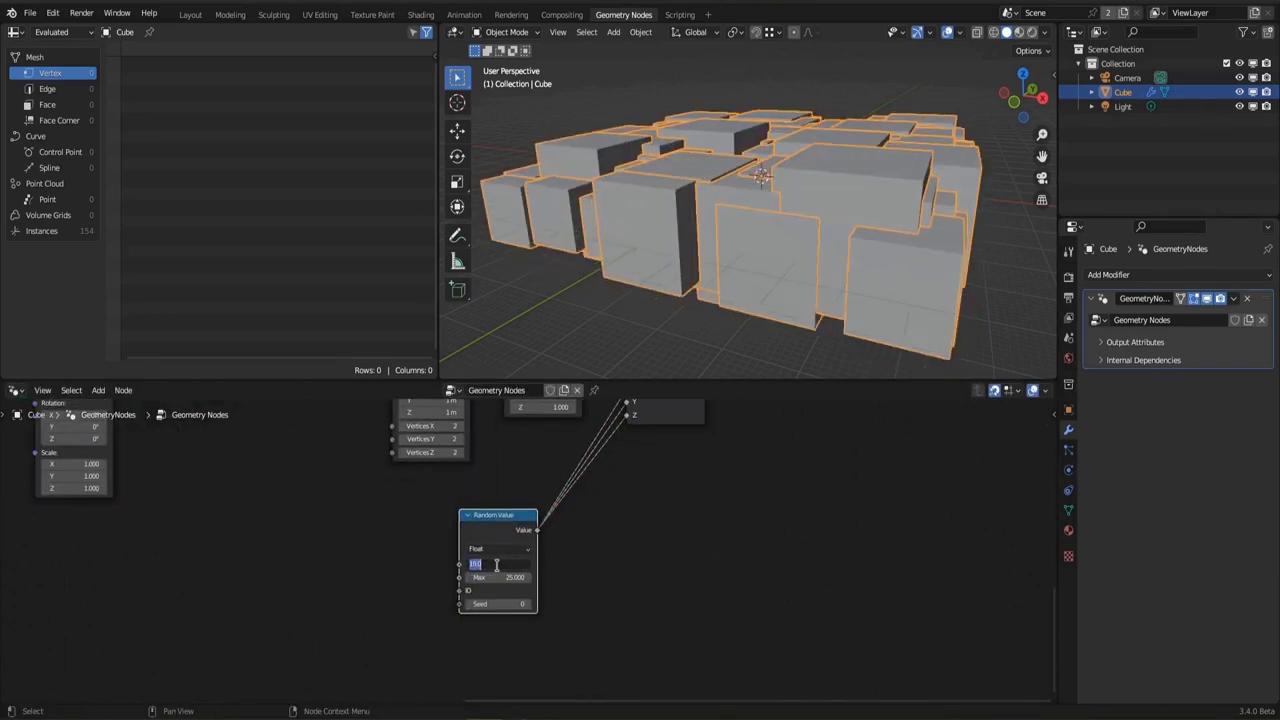
pyautogui.moveTo(850, 195); pyautogui.dragTo(930, 190, button='middle')
pyautogui.hotkey('ctrl', 's')
pyautogui.scroll(-2, 560, 560)
# Insert a Math node multiplying by 5 between Random Value and the Z input of the scale's Combine XYZ
pyautogui.moveTo(482, 562); pyautogui.dragTo(449, 569)
pyautogui.moveTo(449, 569); pyautogui.dragTo(579, 479, button='middle')
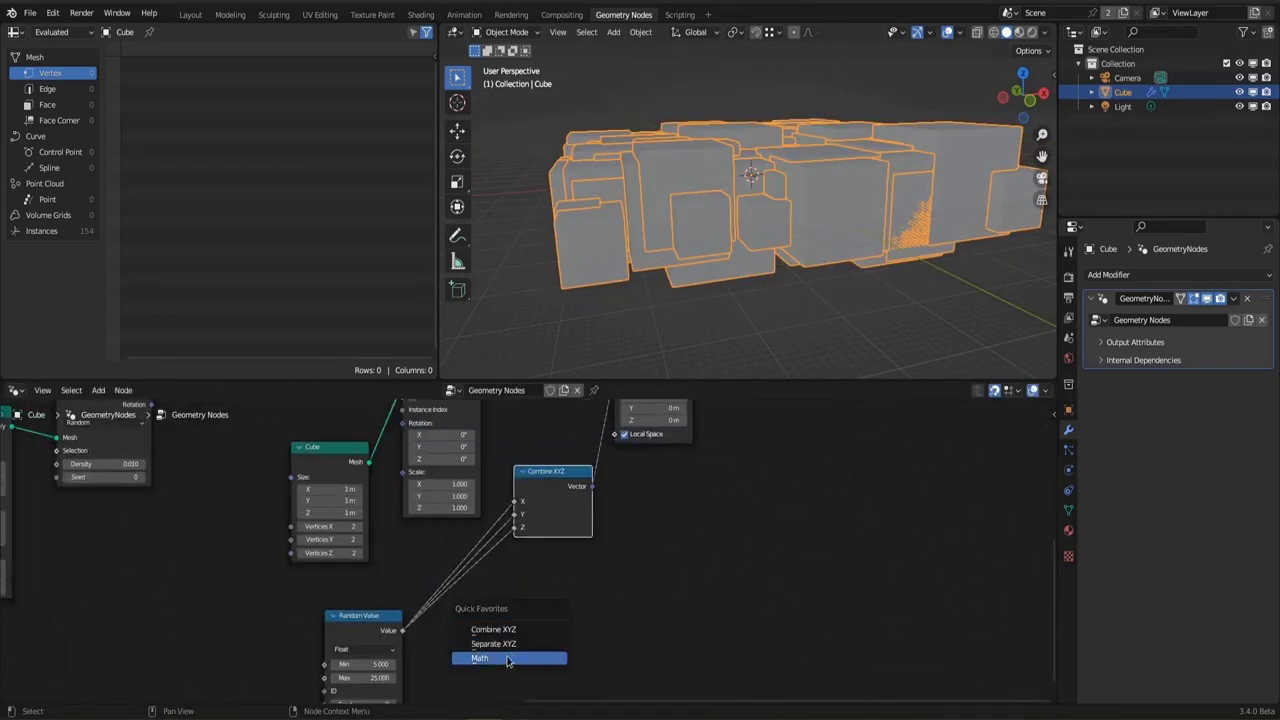
pyautogui.moveTo(545, 655); pyautogui.dragTo(590, 590)
pyautogui.click(514, 460)
pyautogui.click(514, 492)
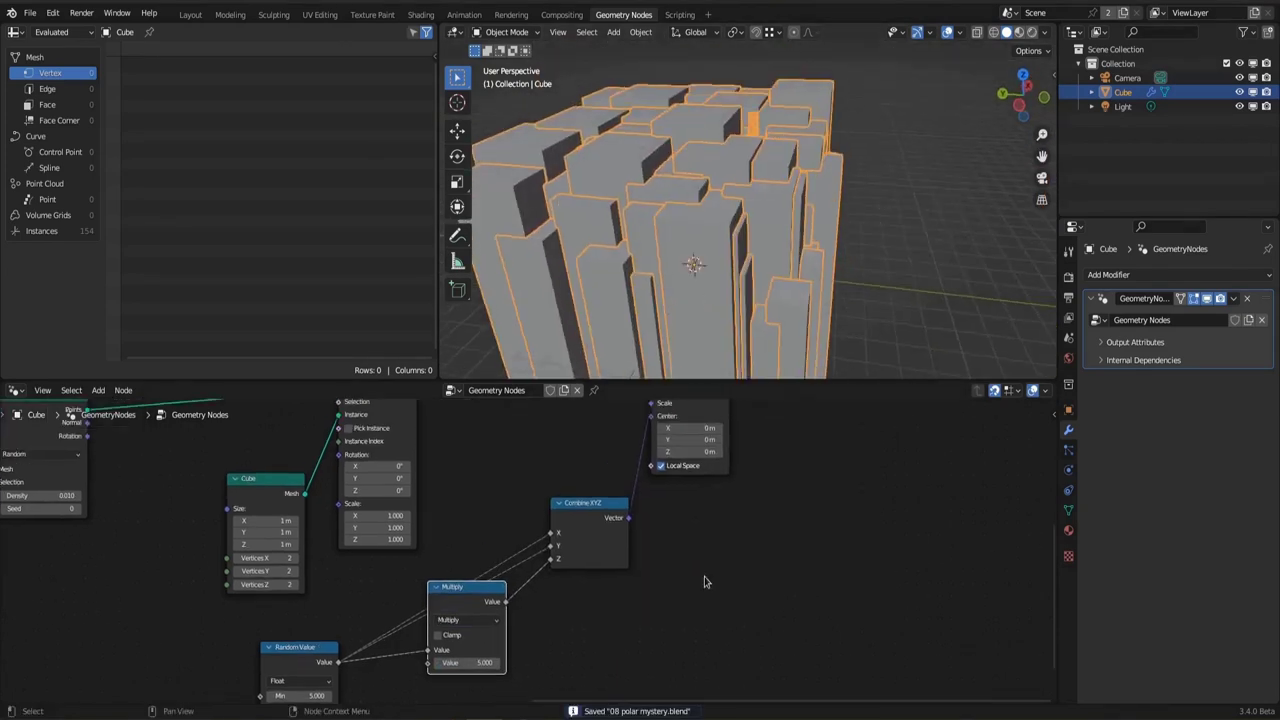
# Set the Distribute Points on Faces density to 0.007
pyautogui.moveTo(480, 560); pyautogui.dragTo(683, 637, button='middle')
pyautogui.moveTo(299, 538); pyautogui.dragTo(285, 538)
pyautogui.click(299, 538)
pyautogui.write('0.008')
pyautogui.press('Return')
# Regroup the Combine XYZ, Multiply and Random Value nodes compactly beside the Scale Instances node
pyautogui.moveTo(671, 543); pyautogui.dragTo(471, 491, button='middle')
pyautogui.scroll(-2, 471, 491)
pyautogui.moveTo(536, 508); pyautogui.dragTo(477, 468)
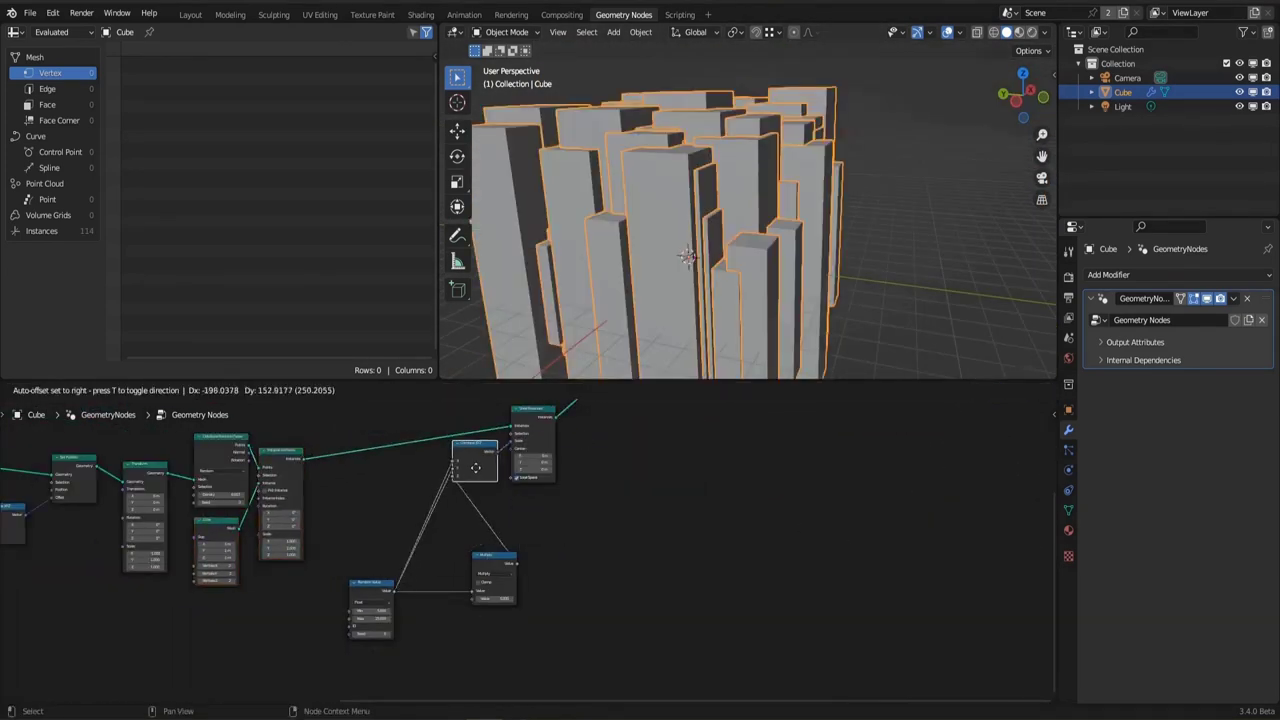
pyautogui.scroll(2, 408, 492)
pyautogui.moveTo(408, 492); pyautogui.dragTo(434, 528, button='middle')
pyautogui.hotkey('shift', 'a')
pyautogui.moveTo(420, 522)
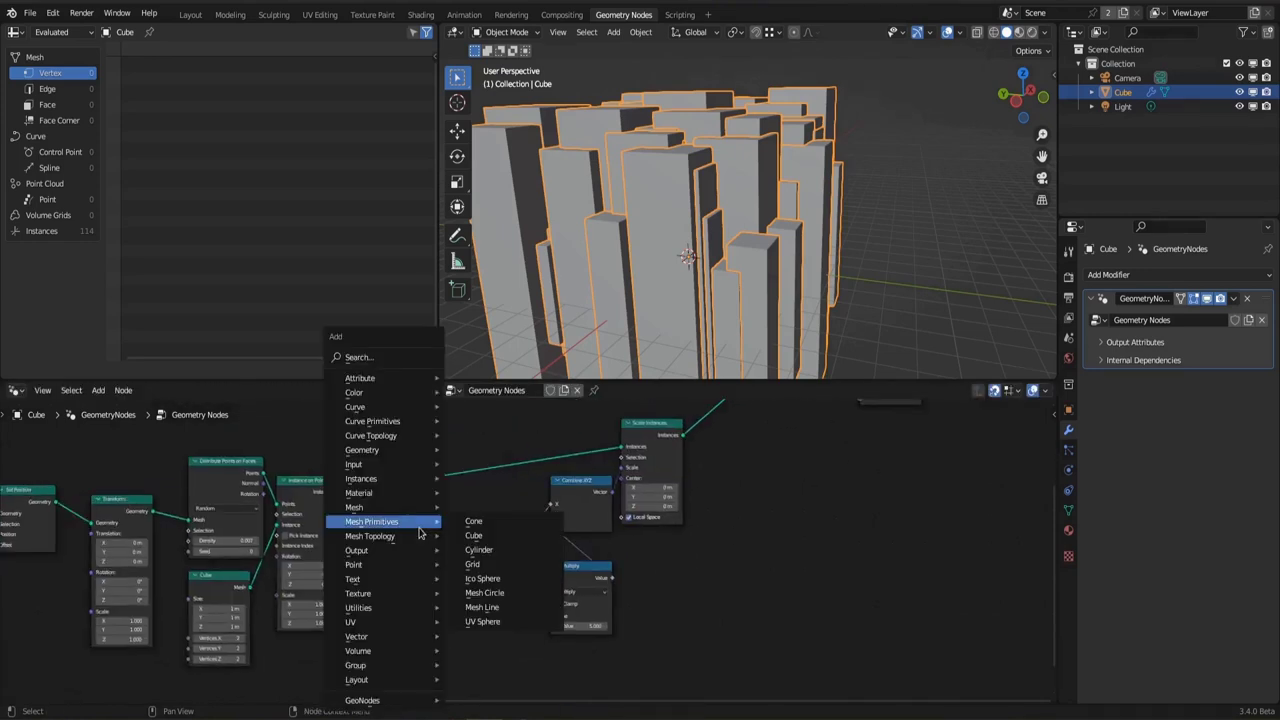
pyautogui.click(489, 585)
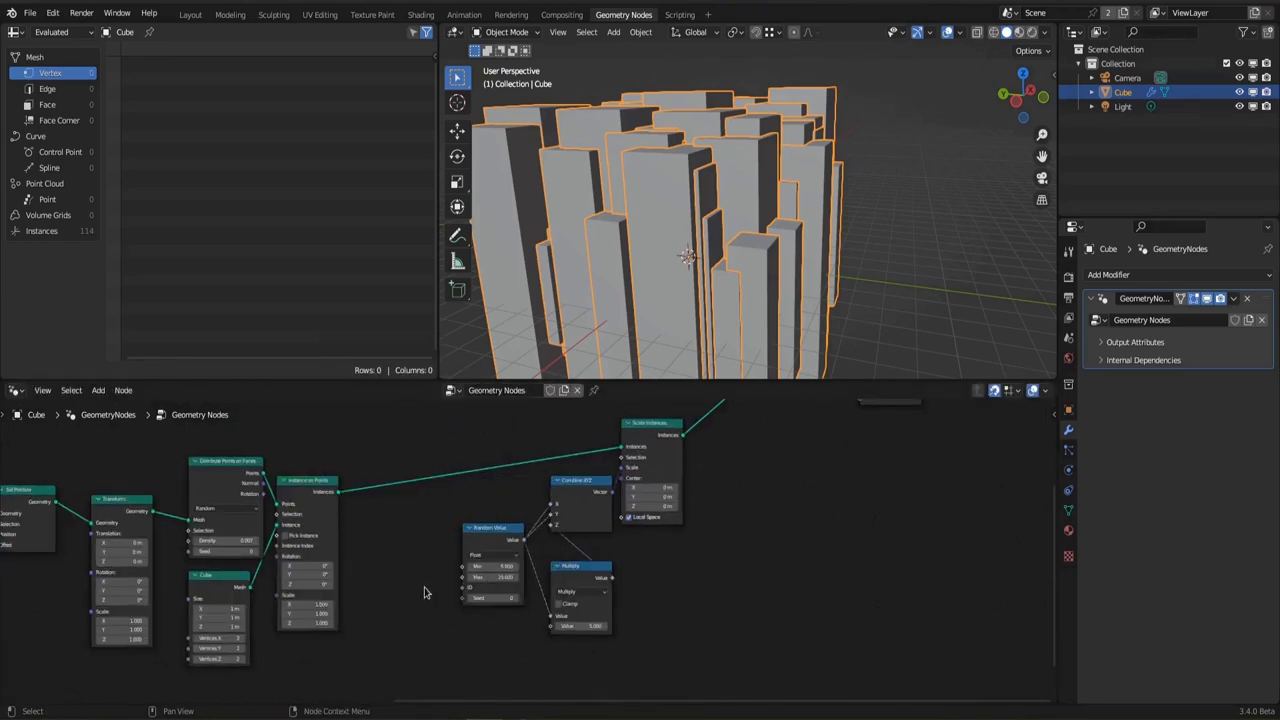
# Insert Set Position after Instance on Points with a copy of the noise displacement nodes, and set the cube's vertices to 10, 10 and 5
pyautogui.hotkey('shift', 'a')
pyautogui.click(543, 634)
pyautogui.scroll(-2, 420, 610)
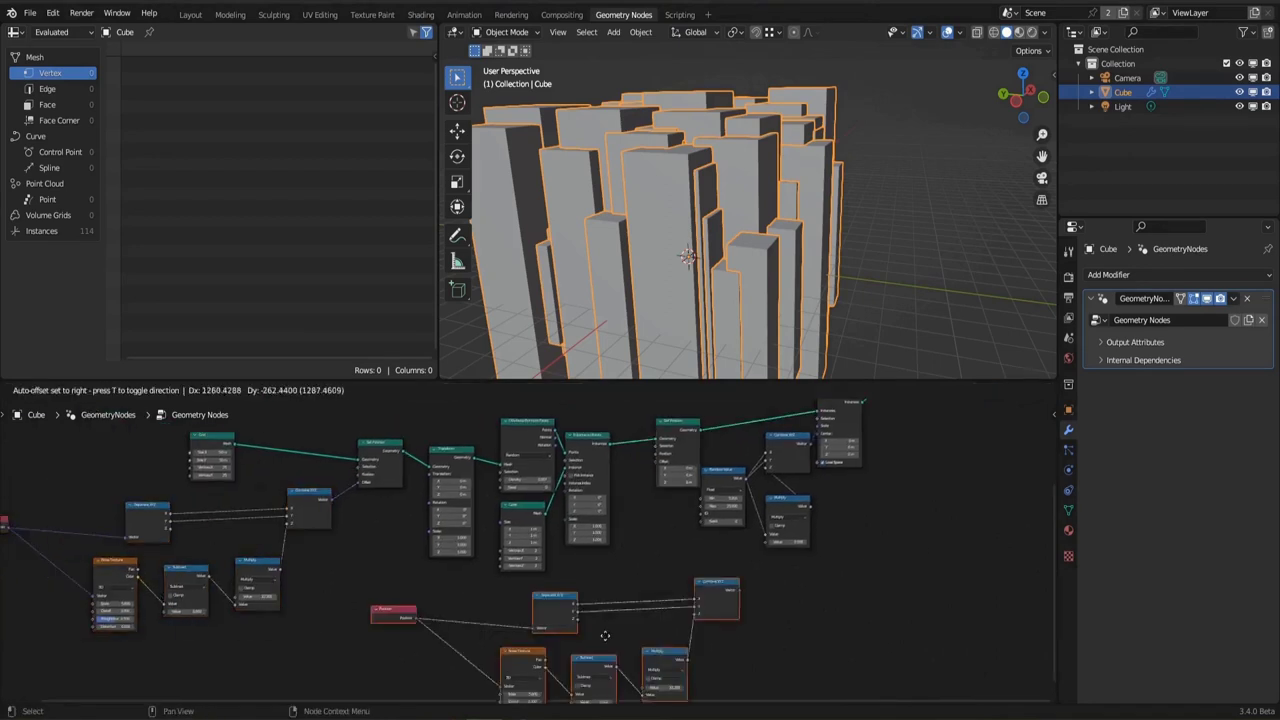
pyautogui.click(725, 605)
pyautogui.scroll(3, 420, 503)
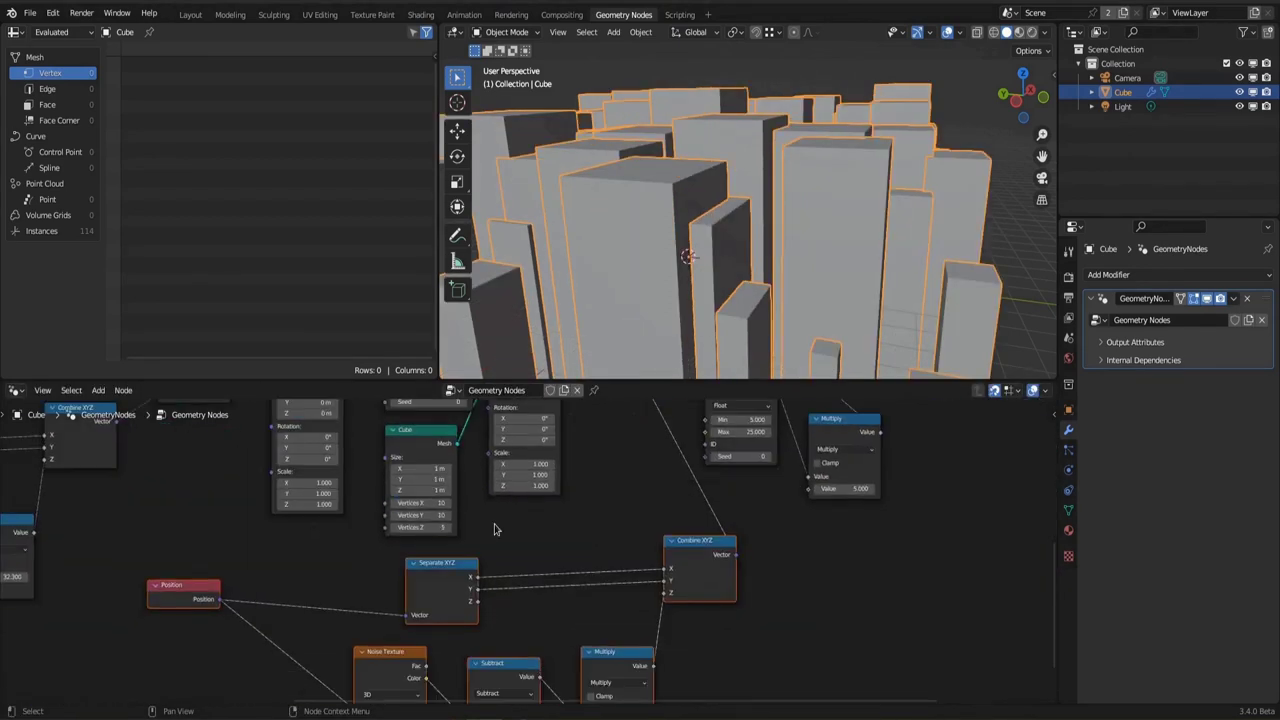
# Drive the copied Combine XYZ from the noise Multiply instead of Separate XYZ, and detach Set Position from the instance chain
pyautogui.scroll(-2, 494, 529)
pyautogui.click(508, 650)
pyautogui.scroll(-1, 646, 594)
pyautogui.scroll(-2, 648, 569)
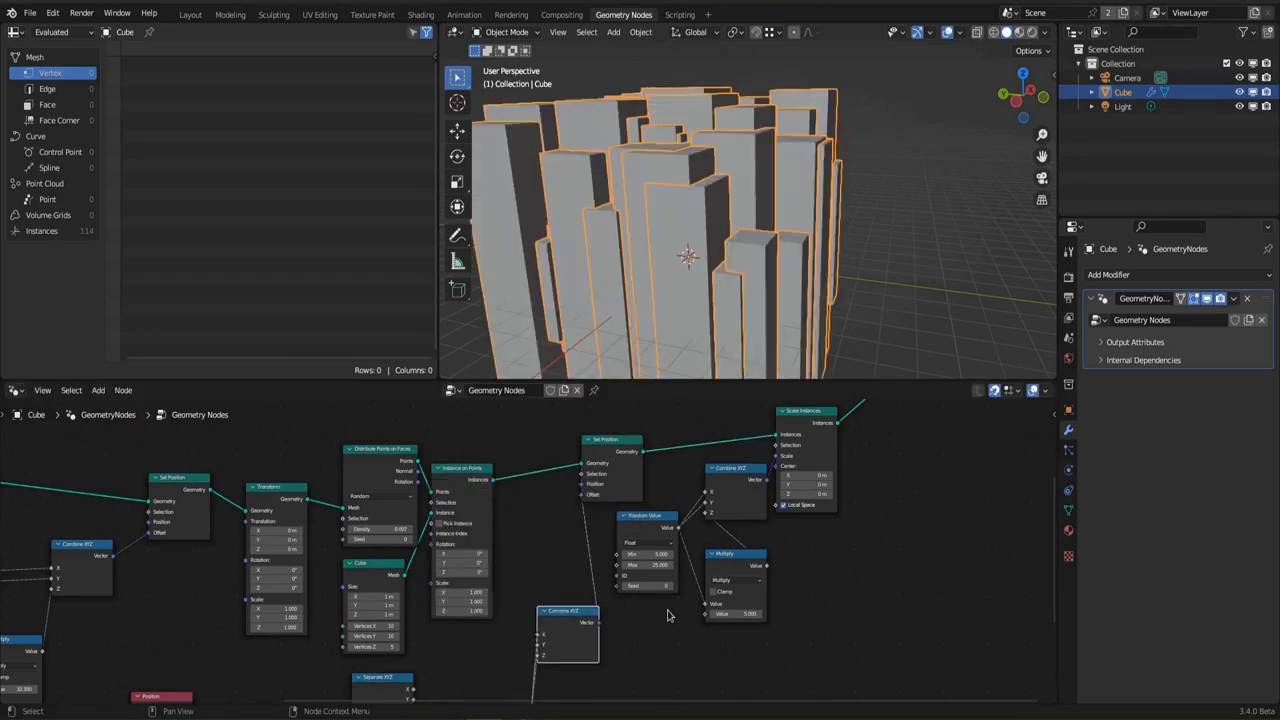
pyautogui.scroll(1, 668, 613)
pyautogui.keyDown('alt'); pyautogui.moveTo(603, 499); pyautogui.dragTo(789, 480); pyautogui.keyUp('alt')
pyautogui.moveTo(789, 480); pyautogui.dragTo(533, 514, button='middle')
# Insert Mesh to Volume and Volume to Mesh nodes between Scale Instances and Join Geometry
pyautogui.hotkey('shift', 'a')
pyautogui.moveTo(533, 514)
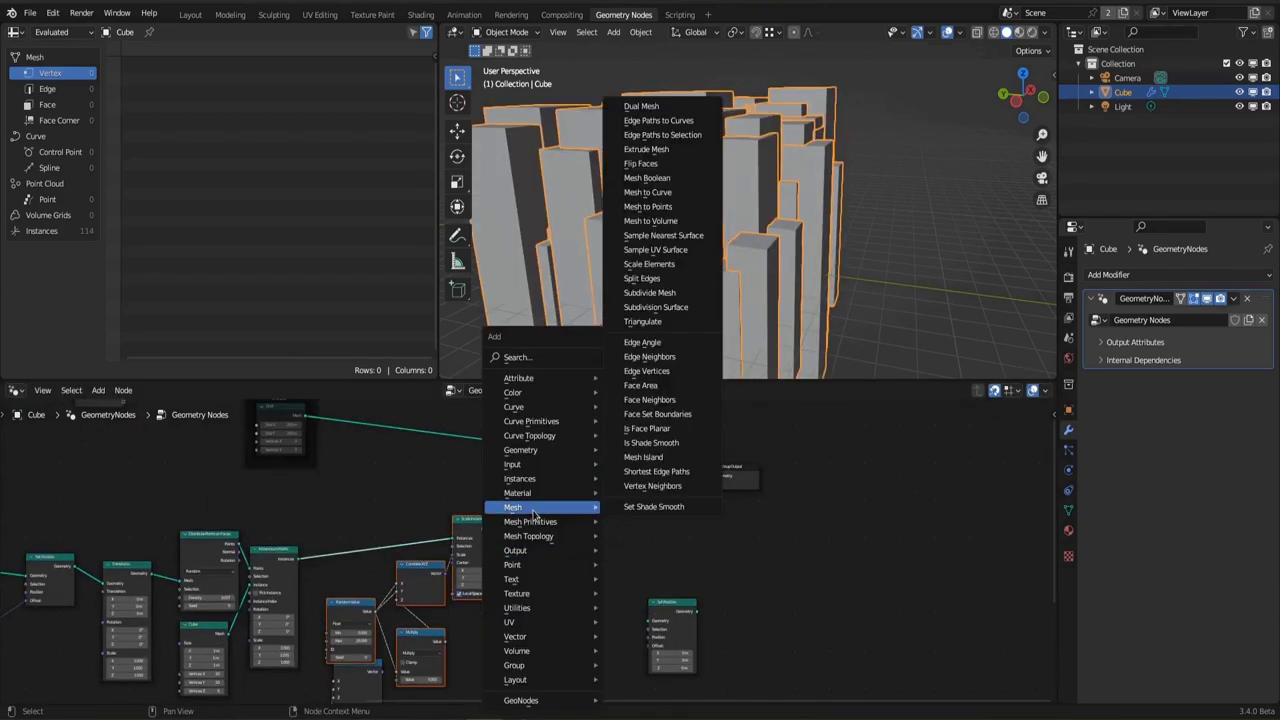
pyautogui.click(650, 220)
pyautogui.click(565, 545)
pyautogui.hotkey('shift', 'a')
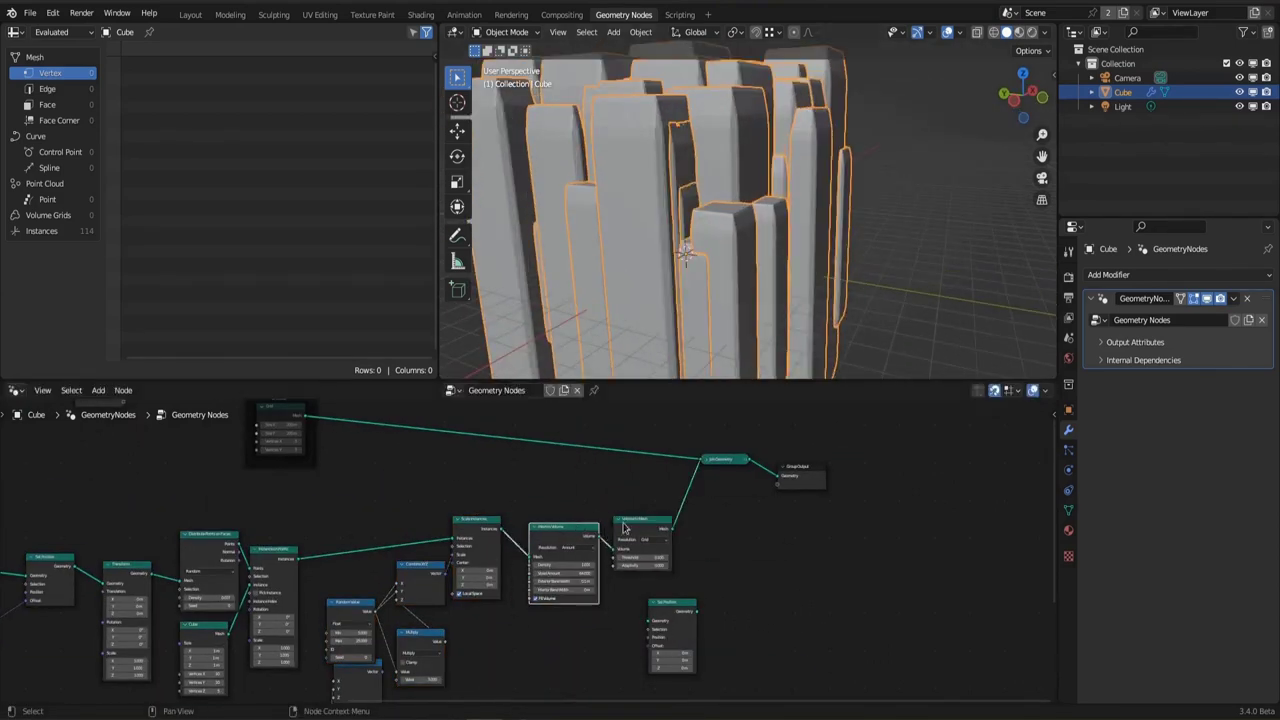
pyautogui.click(670, 527)
# Insert Realize Instances before Mesh to Volume and set the voxel amount to 128
pyautogui.hotkey('shift', 'a')
pyautogui.moveTo(543, 363)
pyautogui.click(671, 434)
pyautogui.click(508, 531)
pyautogui.scroll(3, 560, 530)
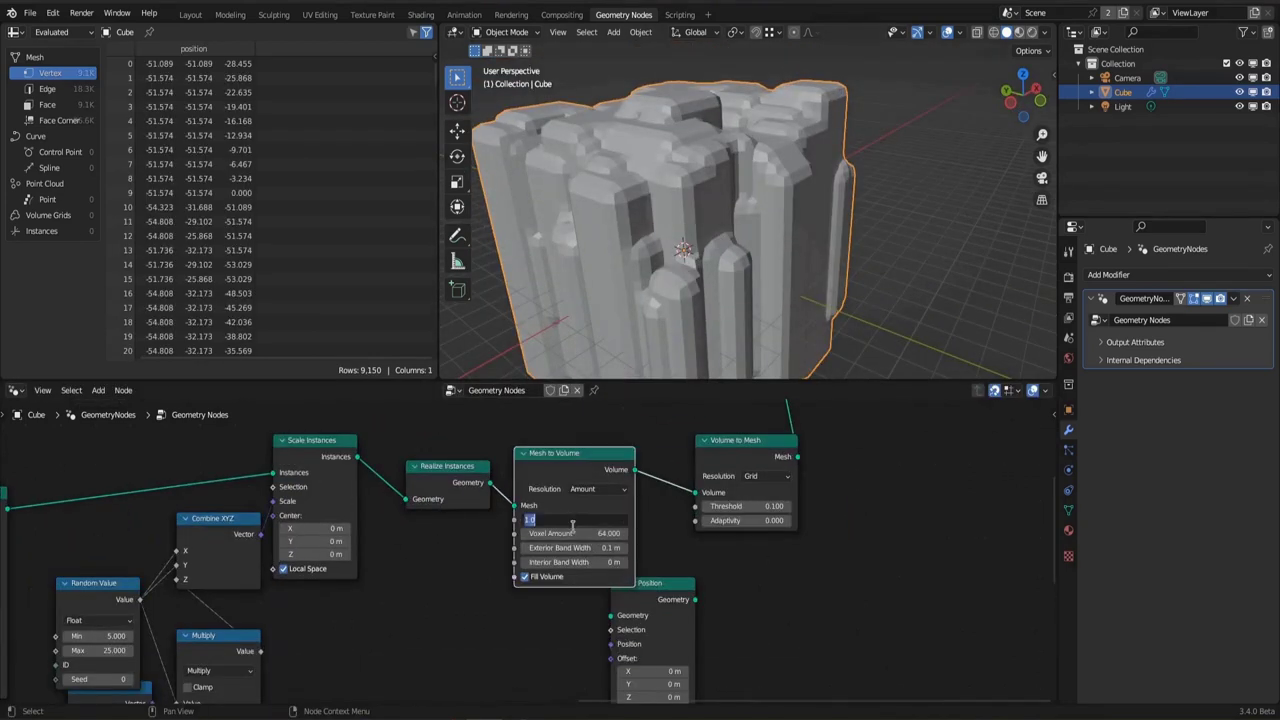
pyautogui.moveTo(573, 531); pyautogui.dragTo(775, 615)
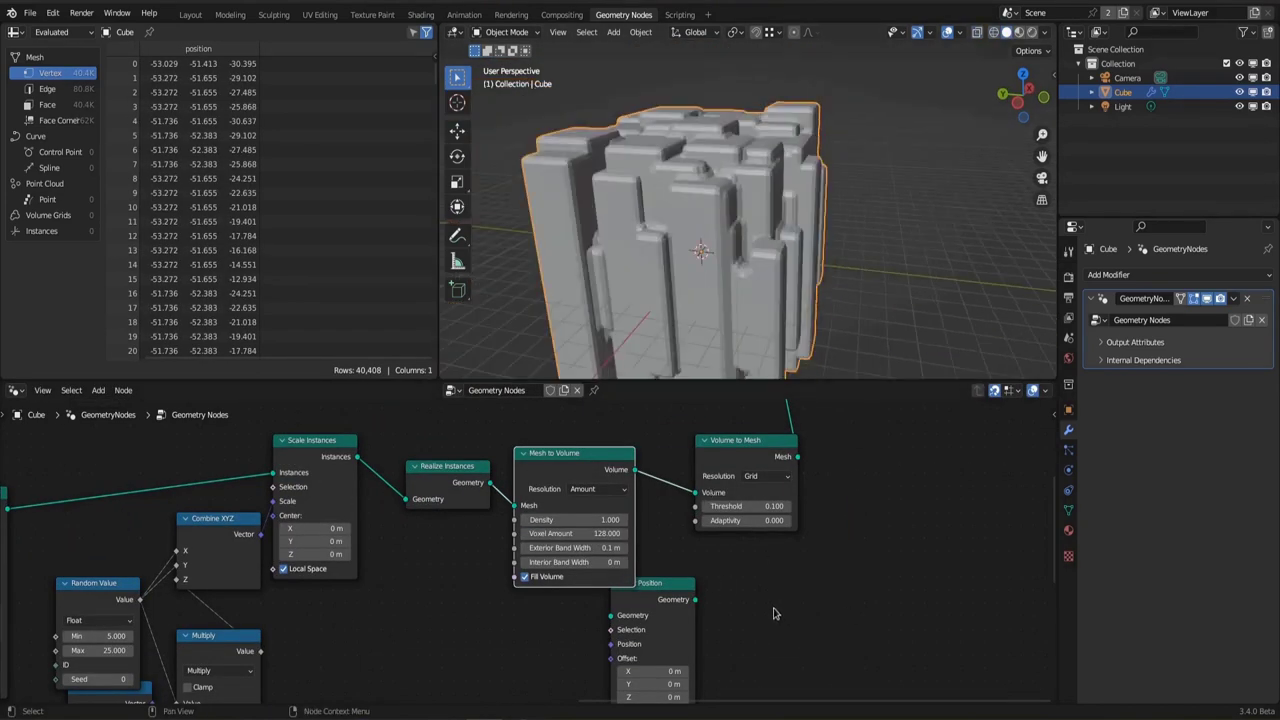
# Stack the base grid's noise displacement nodes into a compact cluster and group them in a frame
pyautogui.scroll(-6, 440, 620)
pyautogui.moveTo(183, 511); pyautogui.dragTo(352, 551)
pyautogui.scroll(4, 286, 600)
pyautogui.moveTo(192, 603); pyautogui.dragTo(235, 585)
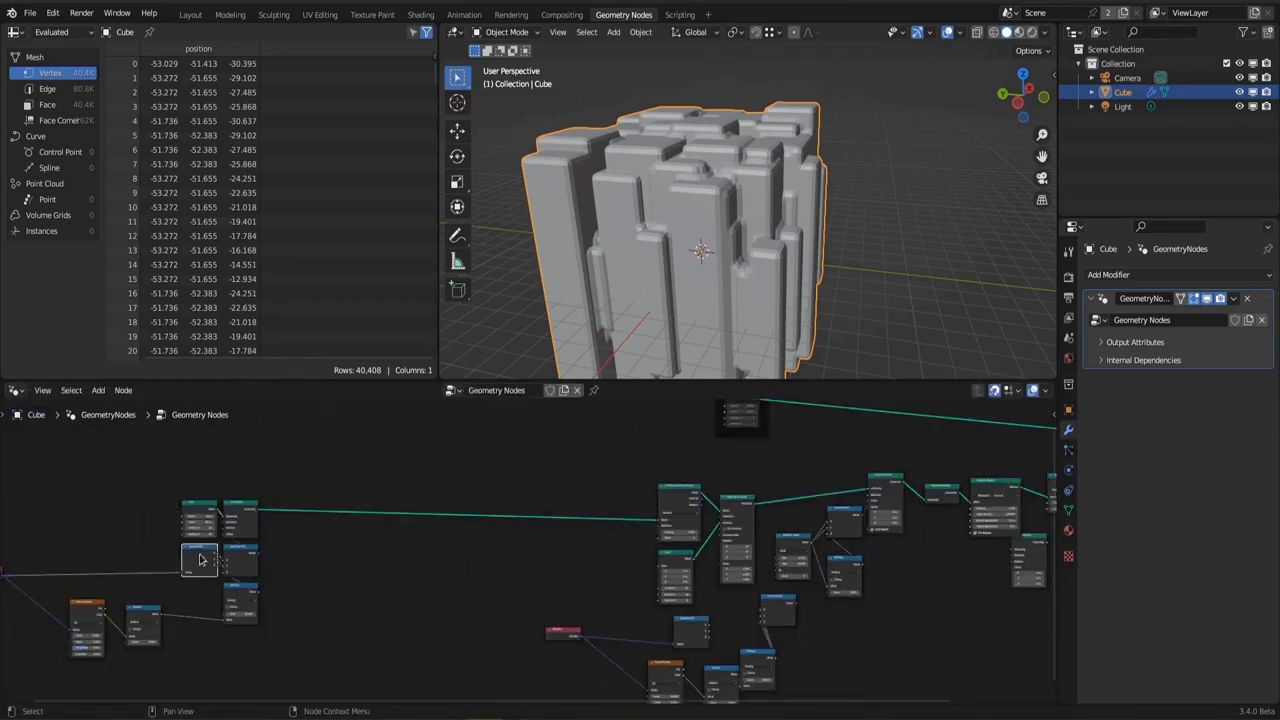
pyautogui.keyDown('ctrl'); pyautogui.scroll(2, 102, 608); pyautogui.keyUp('ctrl')
pyautogui.hotkey('ctrl', 'j')
pyautogui.scroll(3, 253, 588)
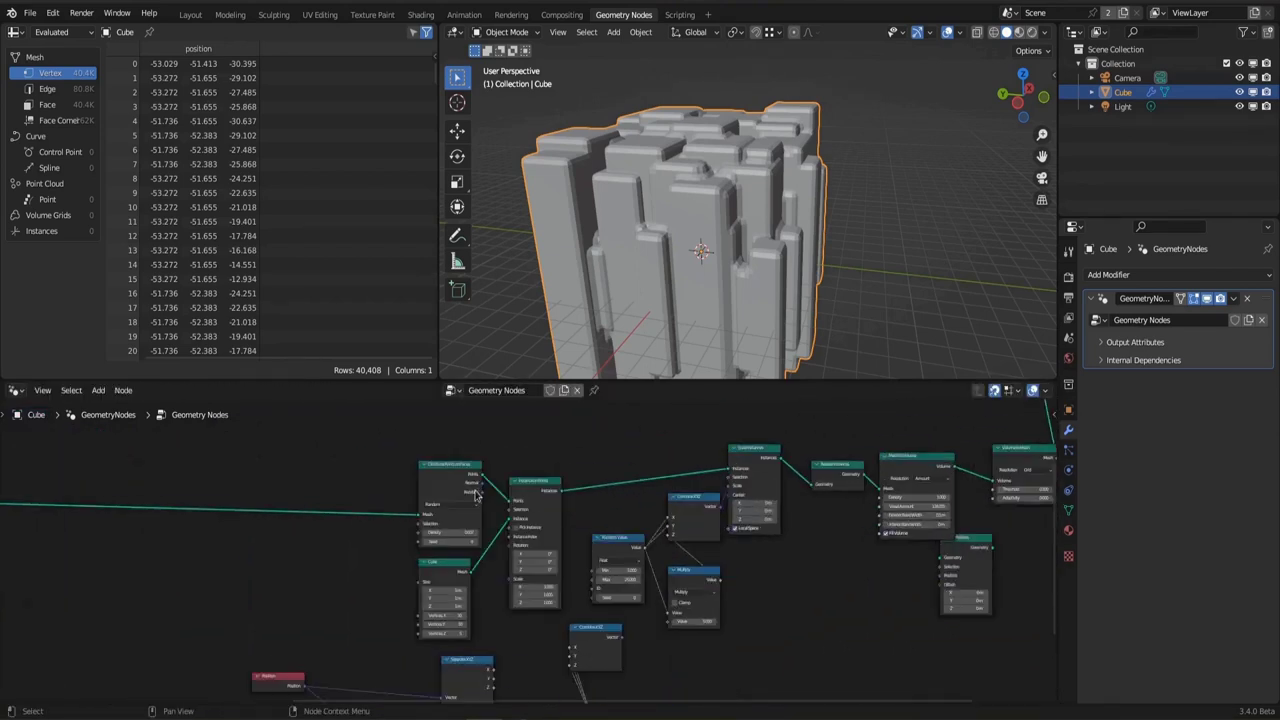
# Add a Viewer for previewing and place a noise-driven Set Position between Realize Instances and Mesh to Volume
pyautogui.keyDown('ctrl'); pyautogui.scroll(4, 408, 521); pyautogui.keyUp('ctrl')
pyautogui.hotkey('shift', 'a')
pyautogui.press('Escape')
pyautogui.keyDown('ctrl'); pyautogui.keyDown('shift'); pyautogui.click(408, 521); pyautogui.keyUp('shift'); pyautogui.keyUp('ctrl')
pyautogui.hotkey('shift', 'a')
pyautogui.click(507, 521)
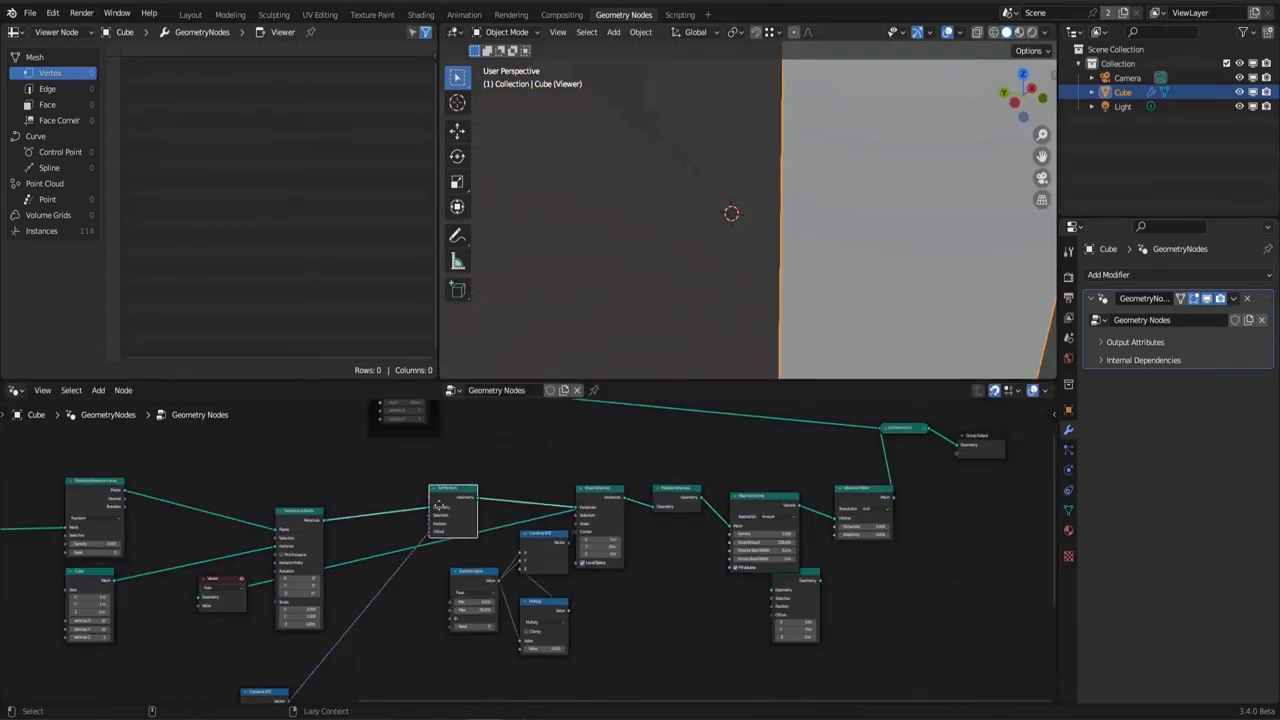
pyautogui.moveTo(617, 497); pyautogui.dragTo(600, 482)
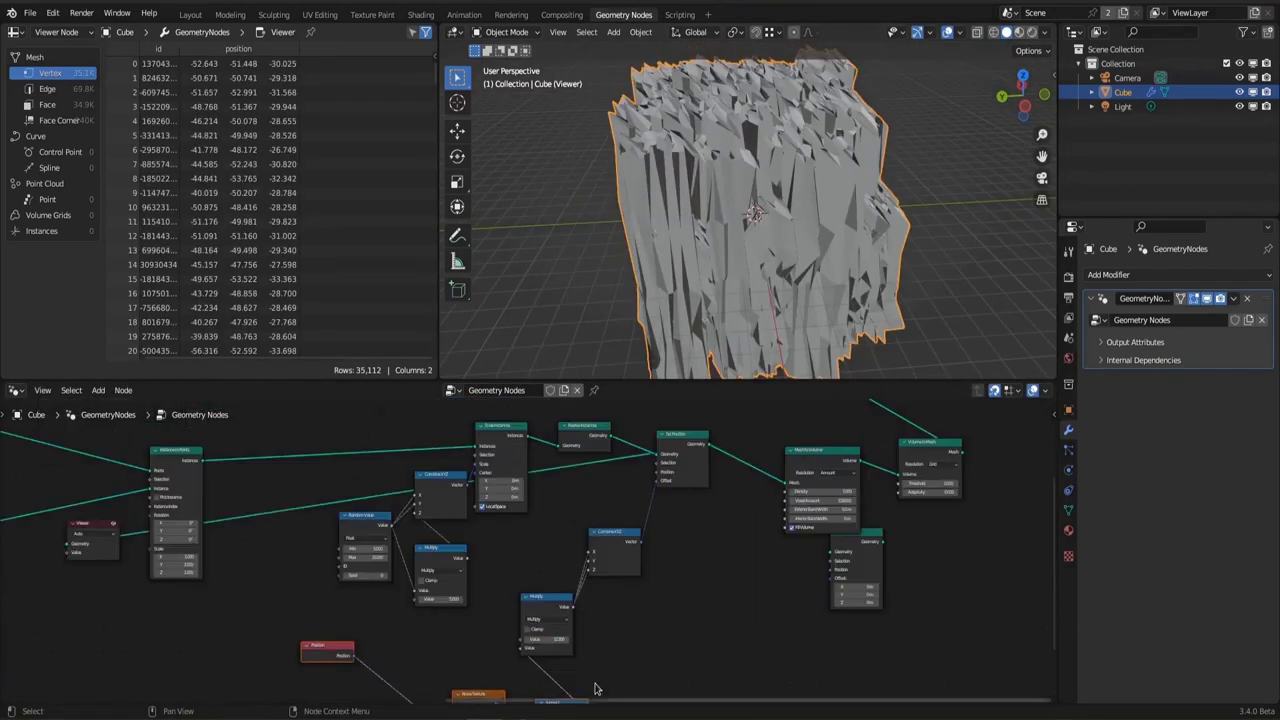
# Insert a level 1 Subdivision Surface before Set Position, and mute Set Position to compare the displacement
pyautogui.press('g')
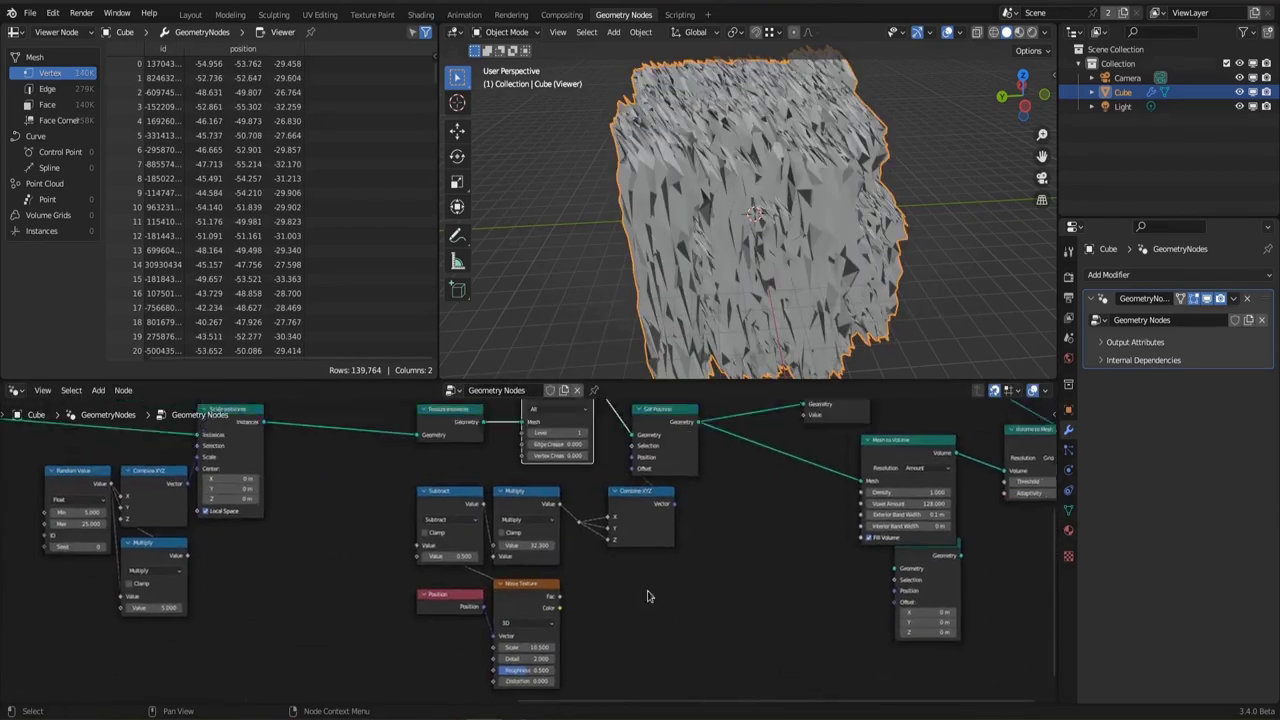
pyautogui.press('m')
pyautogui.press('m')
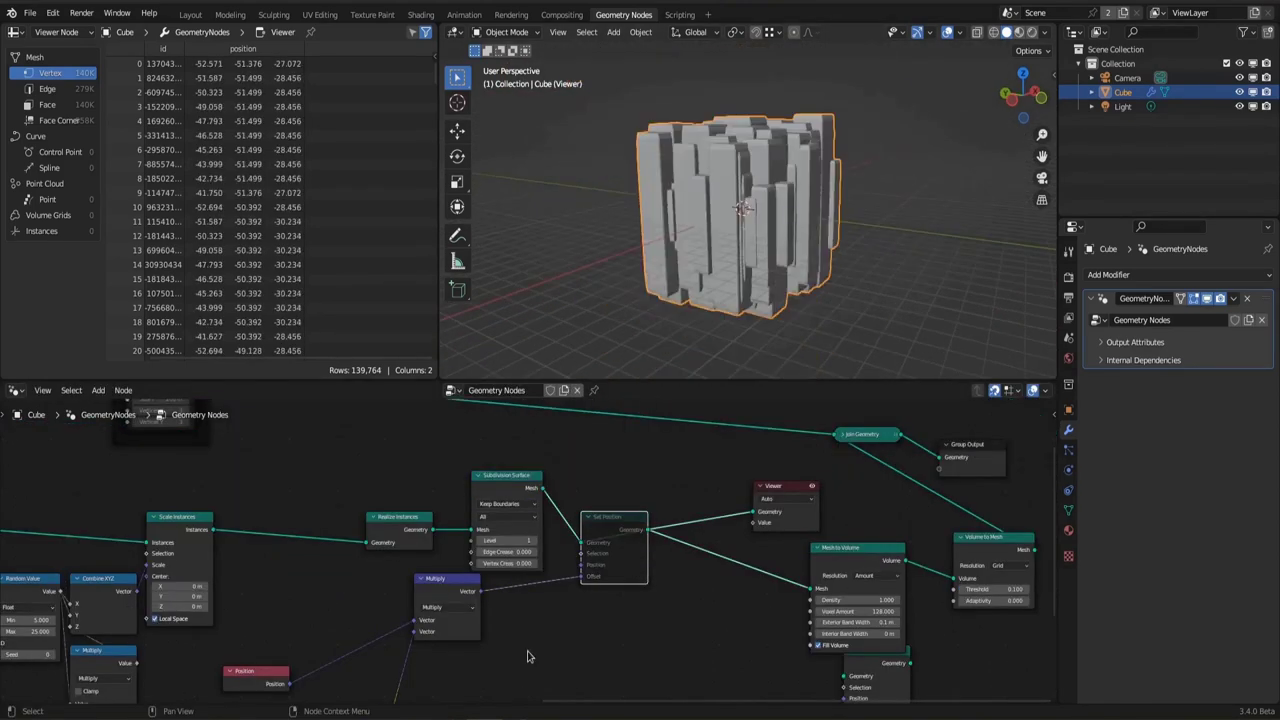
# Multiply Position by scaled vector noise, with noise scale 0.1 and 0.5 subtracted, for Set Position's offset, and preview the mesh in wireframe
pyautogui.click(460, 580)
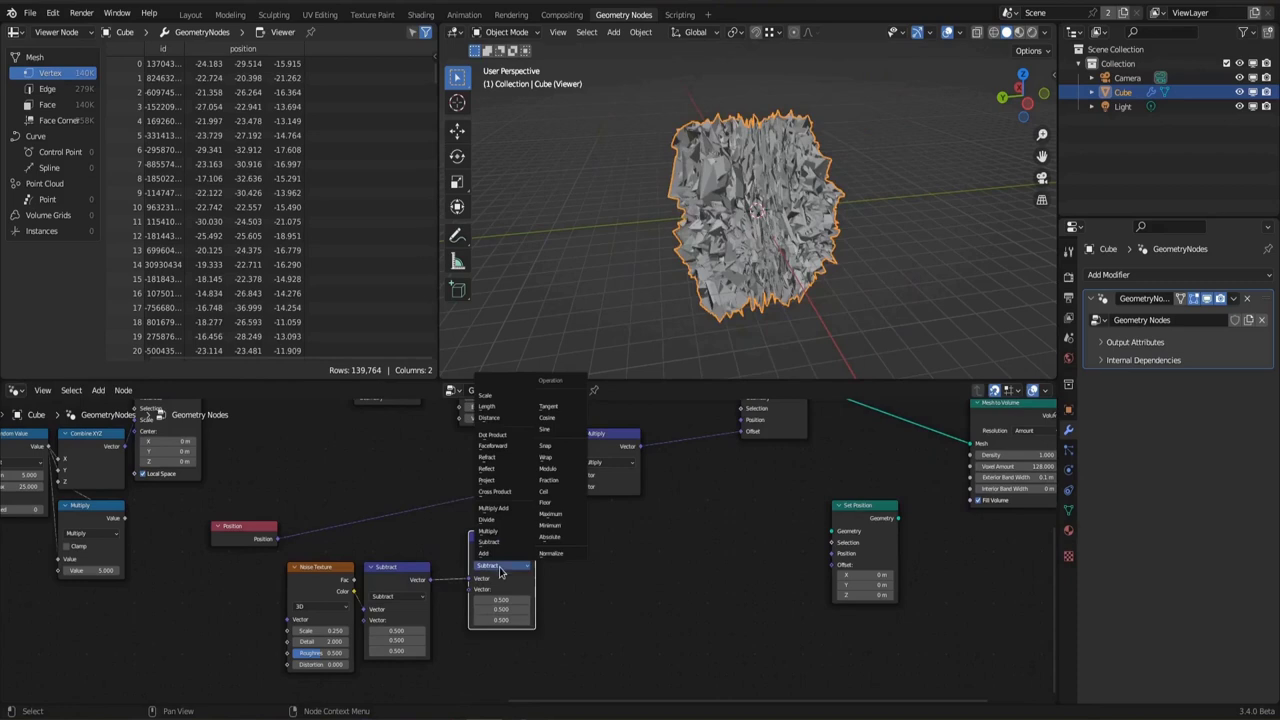
pyautogui.click(495, 585)
pyautogui.moveTo(671, 542); pyautogui.dragTo(603, 578, button='middle')
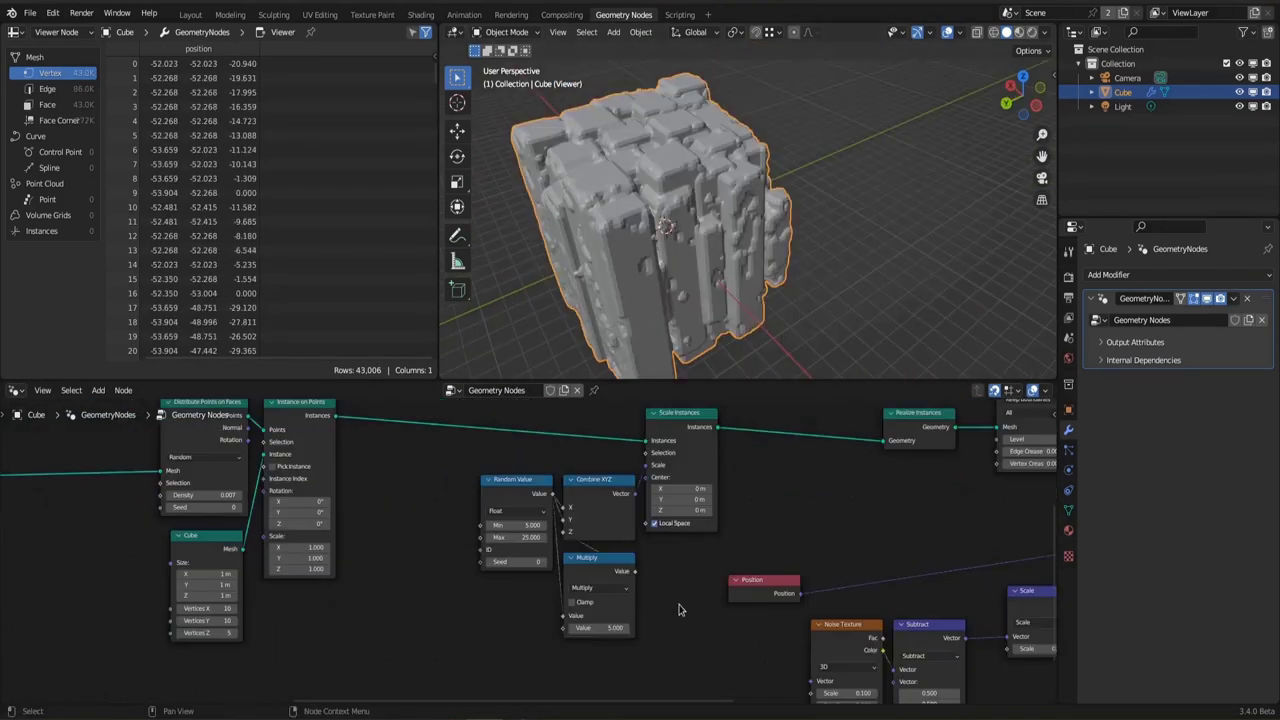
pyautogui.moveTo(680, 609); pyautogui.dragTo(507, 666)
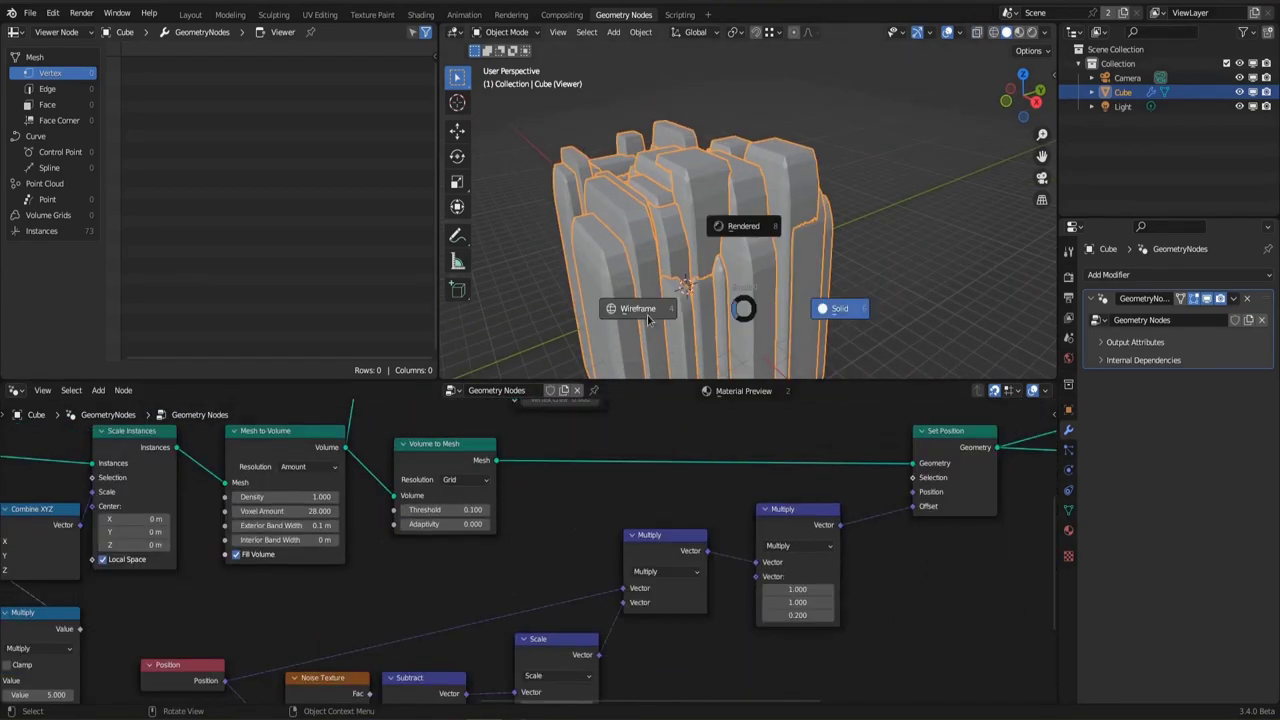
pyautogui.click(638, 309)
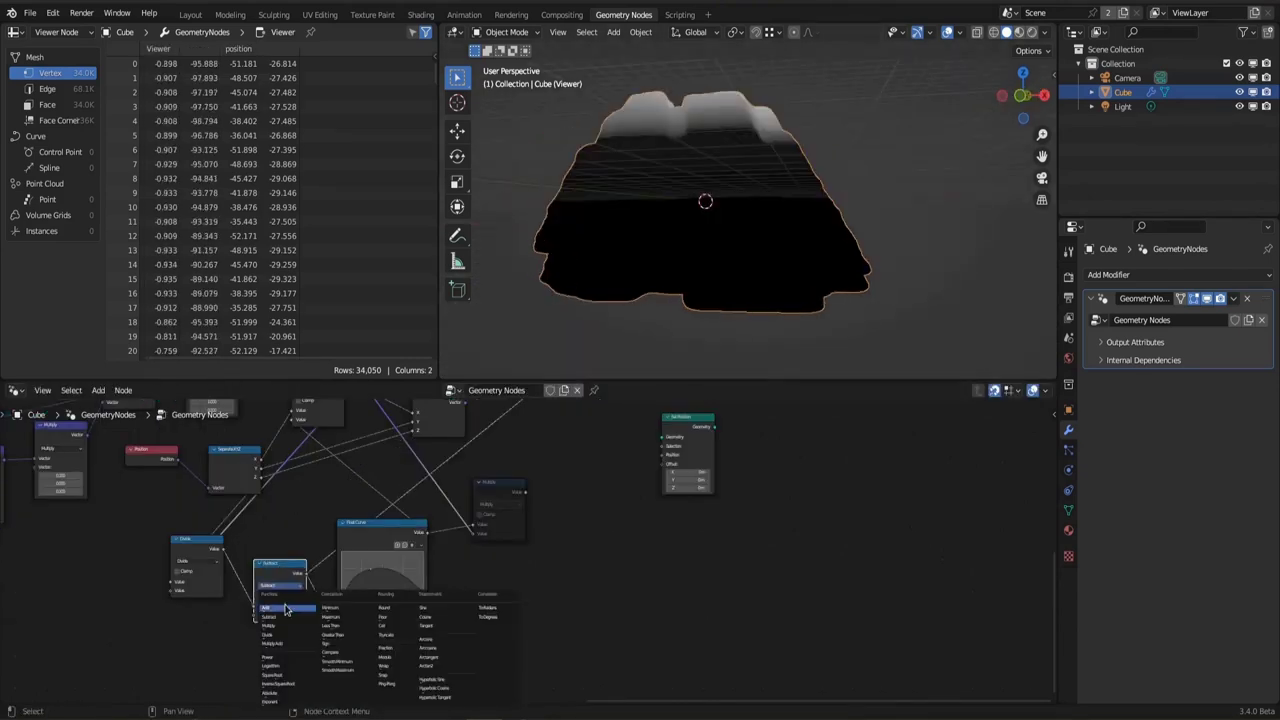
# Remap the divided position value with an Add and a second Divide node before the Float Curve
pyautogui.click(391, 636)
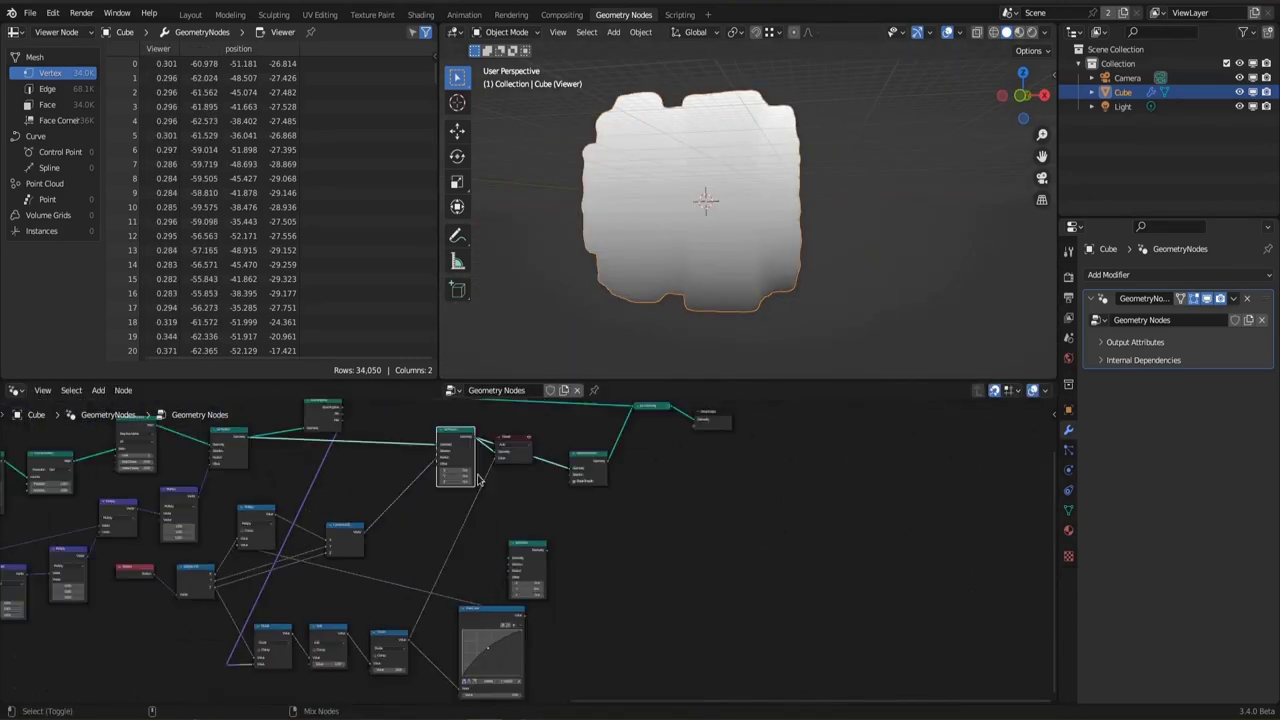
pyautogui.moveTo(494, 582); pyautogui.dragTo(384, 604)
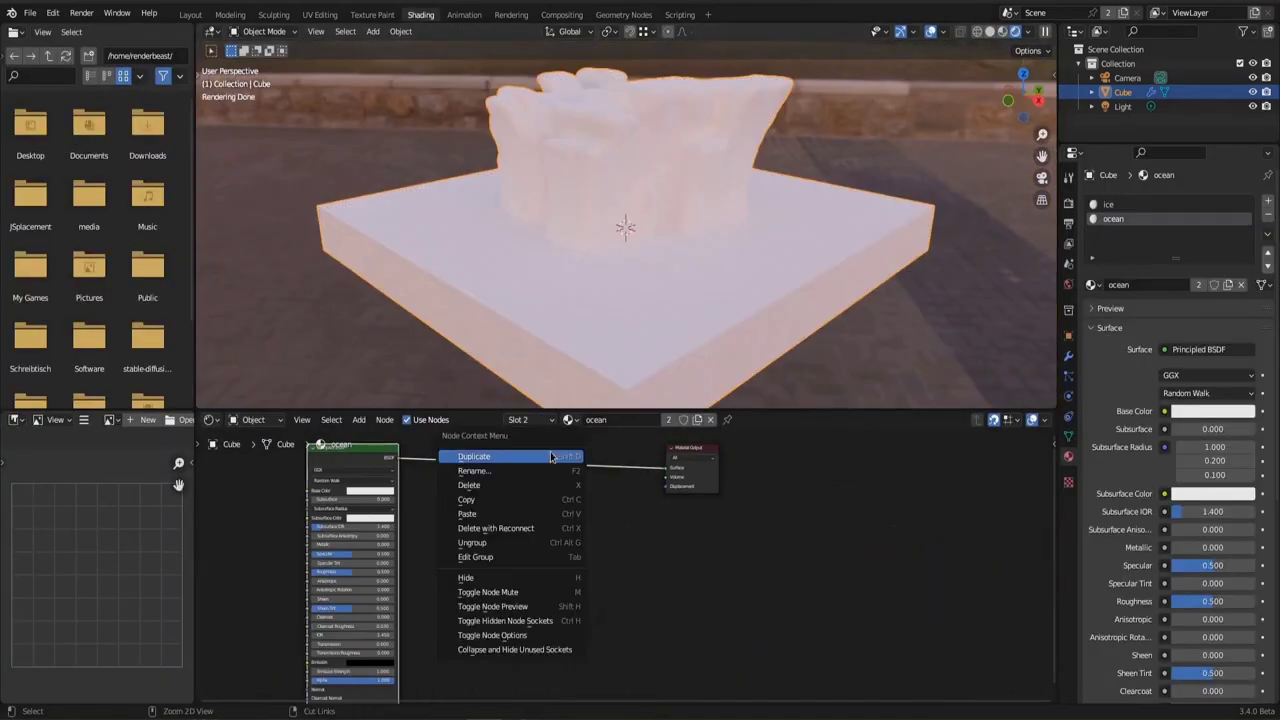
# Give the ocean's Principled BSDF transmission 1 and roughness 0, and add an aqua Volume Absorption with density 0.2
pyautogui.moveTo(489, 586)
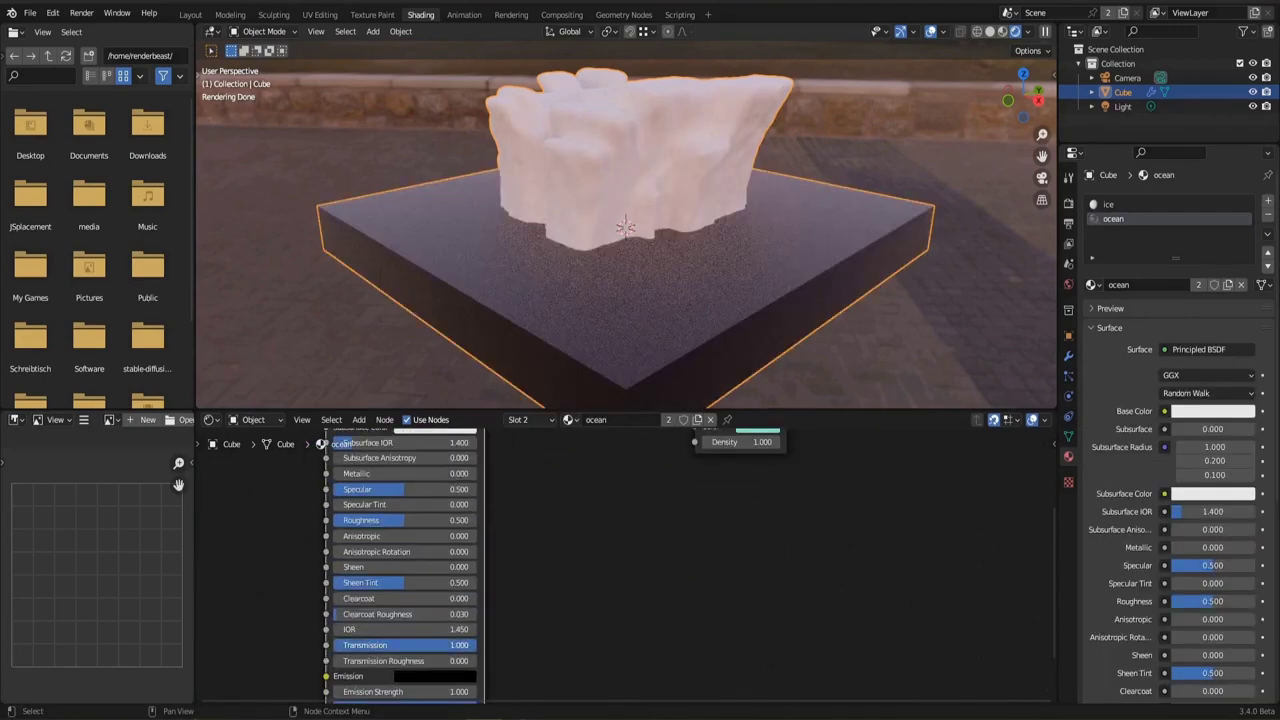
pyautogui.scroll(-1, 669, 603)
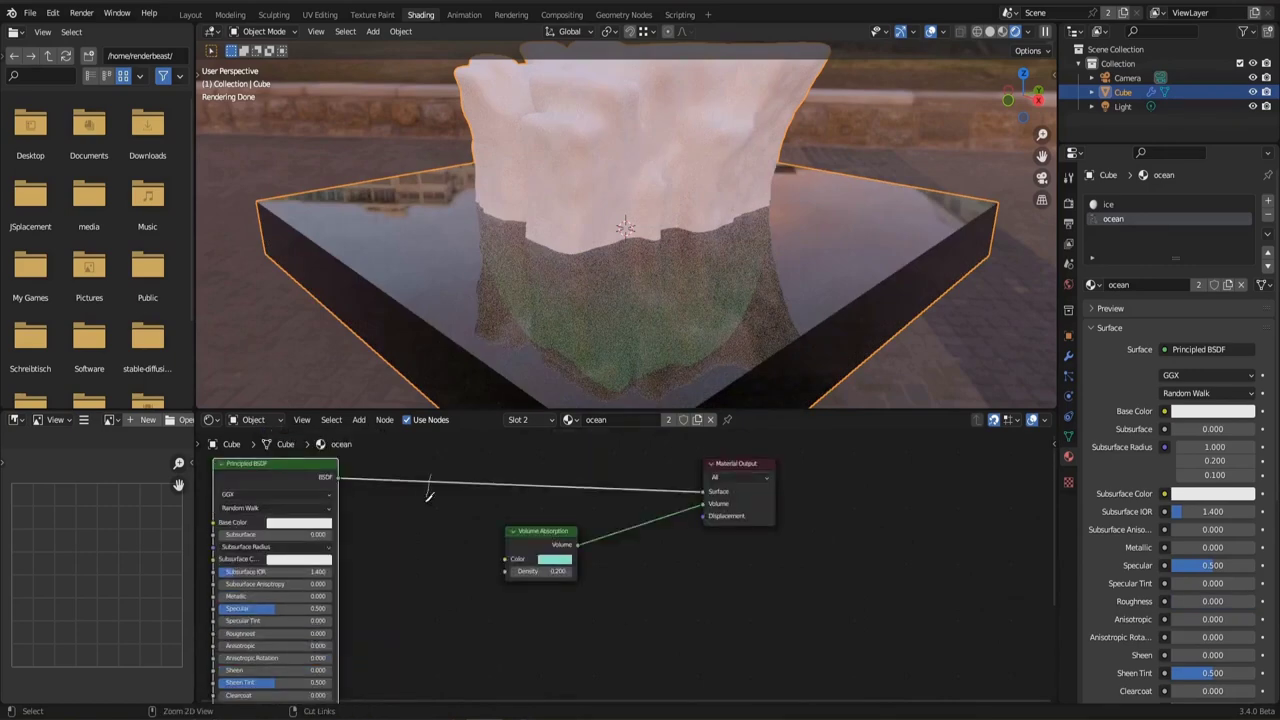
# Mix the ocean's Volume Absorption with a Volume Scatter through a Mix Shader, and give the scatter a muted blue colour
pyautogui.click(657, 598)
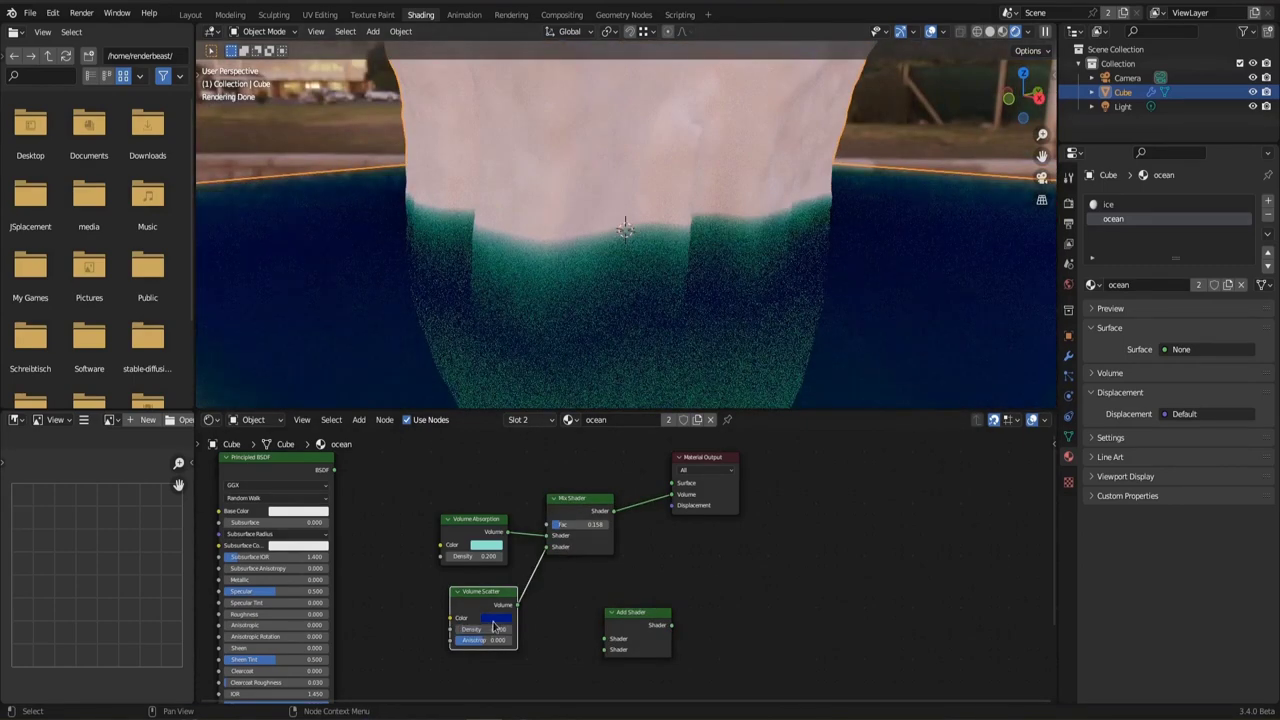
pyautogui.click(493, 622)
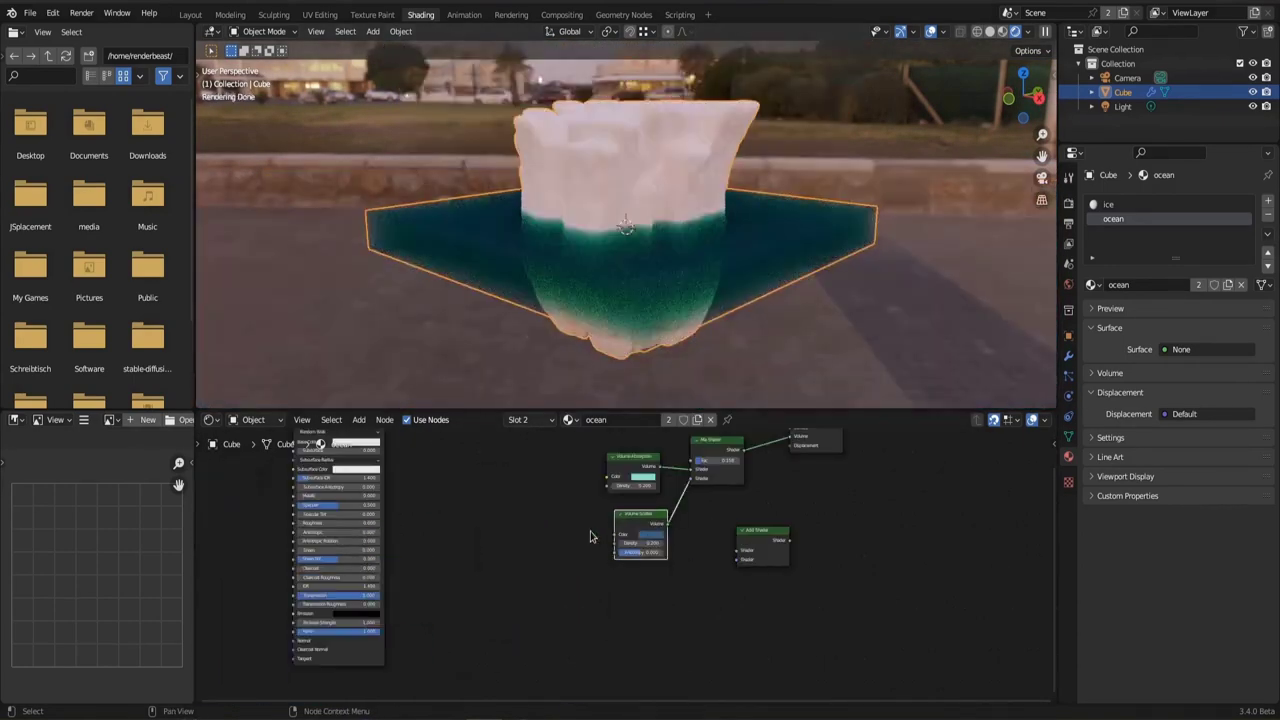
pyautogui.keyDown('shift'); pyautogui.click(540, 588); pyautogui.keyUp('shift')
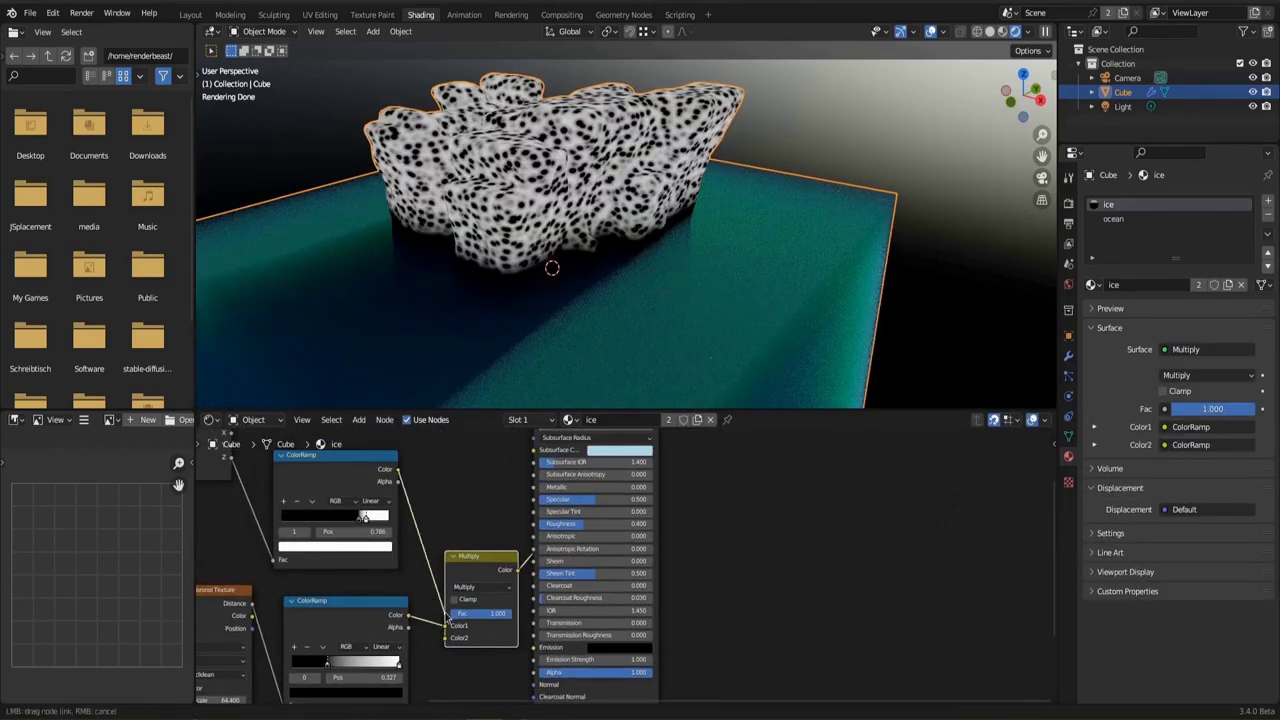
# Add a Noise Texture with a ColorRamp to the ice material's Multiply mix, and move the ramp's black stop inward
pyautogui.click(362, 493)
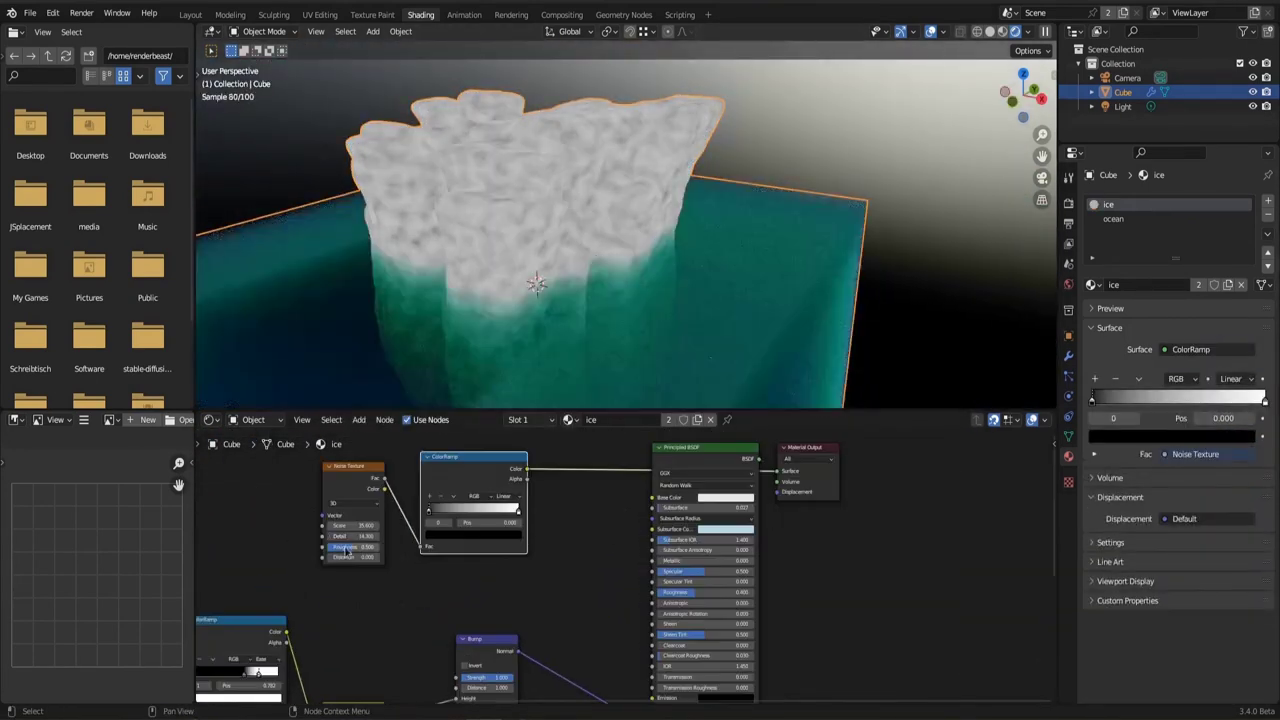
pyautogui.click(459, 568)
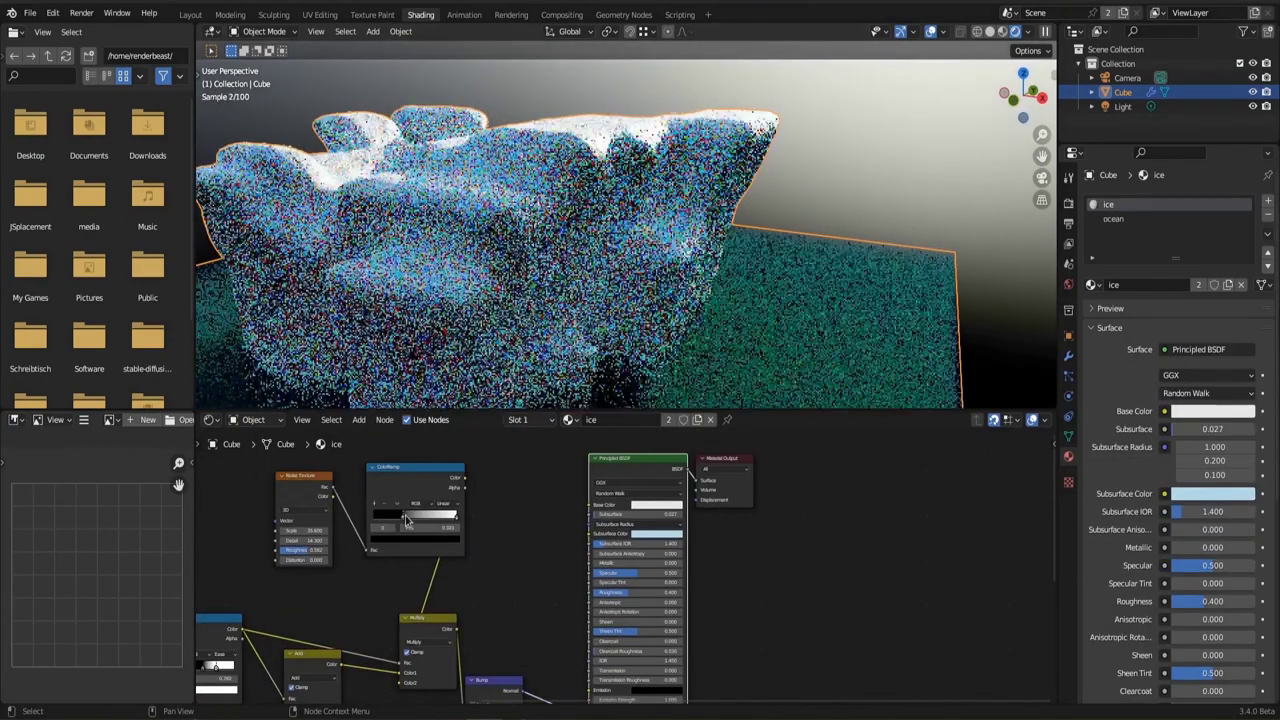
# Return to the geometry node tree and open the X size of the ocean's Cube node for editing
pyautogui.moveTo(540, 230)
pyautogui.mouseDown(button='middle')
pyautogui.moveTo(705, 273)
pyautogui.moveTo(660, 260)
pyautogui.mouseUp(button='middle')
pyautogui.click(623, 14)
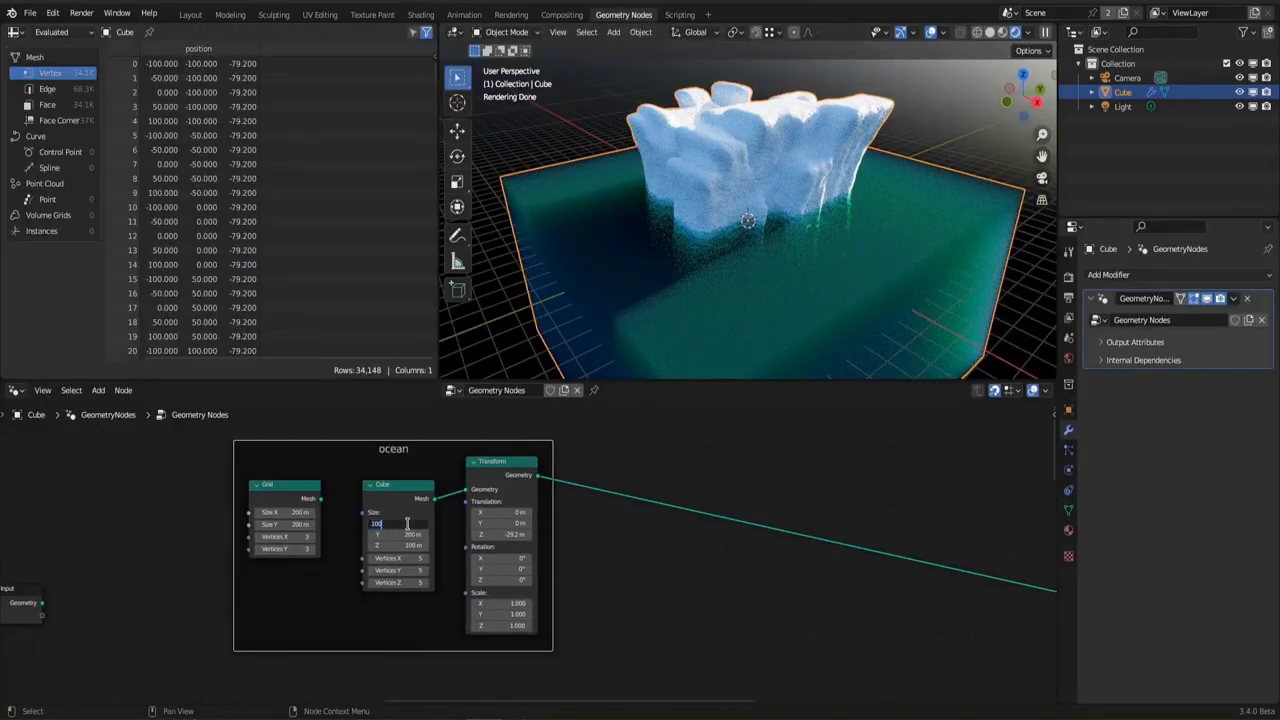
pyautogui.scroll(5, 738, 253)
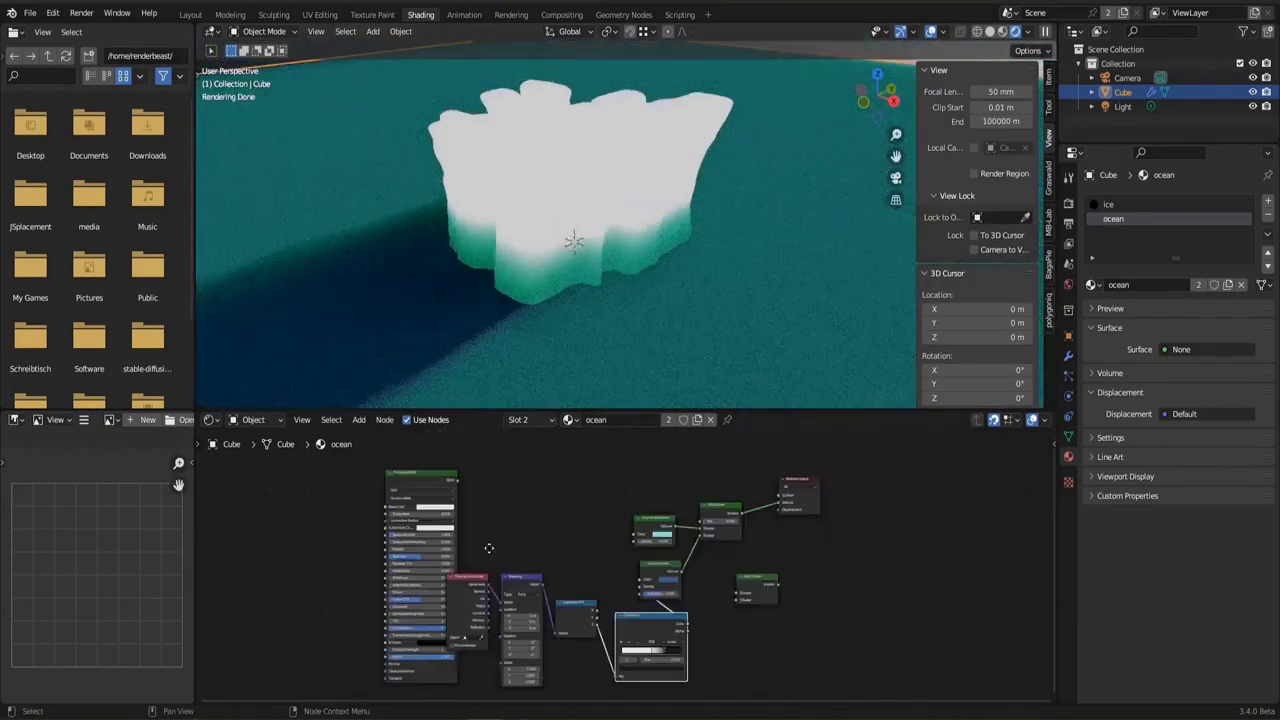
# Add a Glossy BSDF with roughness 0 to the ocean material and connect it to the output's Surface
pyautogui.scroll(2, 489, 548)
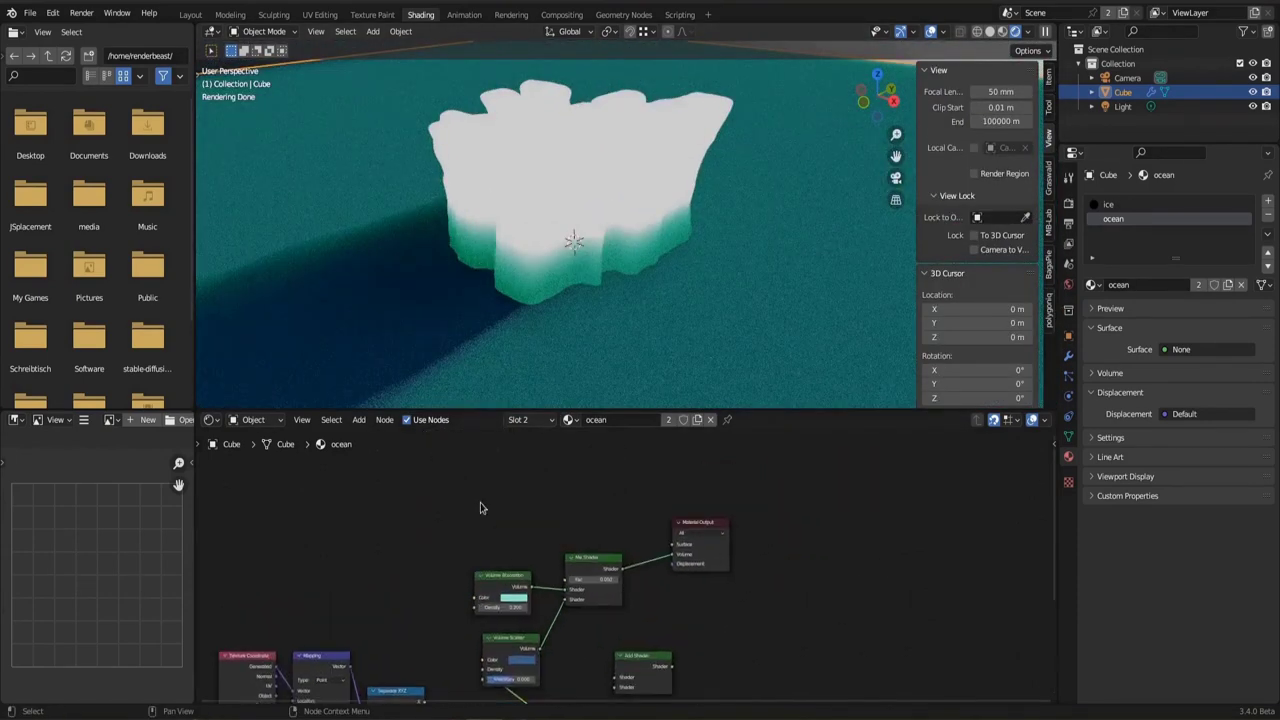
pyautogui.moveTo(540, 531); pyautogui.dragTo(527, 511)
pyautogui.scroll(-2, 527, 511)
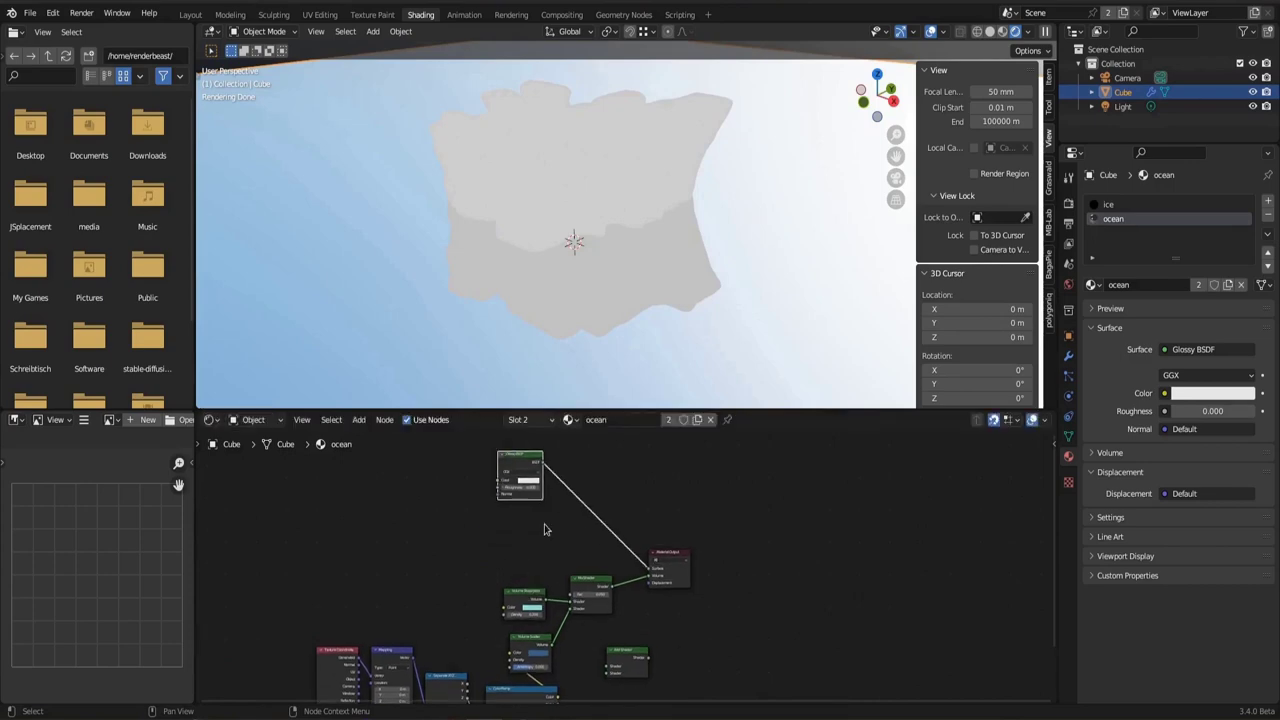
# Blend a Transparent BSDF and the Glossy BSDF with a Mix Shader, using Light Path's Is Reflection Ray as the factor
pyautogui.moveTo(405, 492); pyautogui.dragTo(423, 524, button='middle')
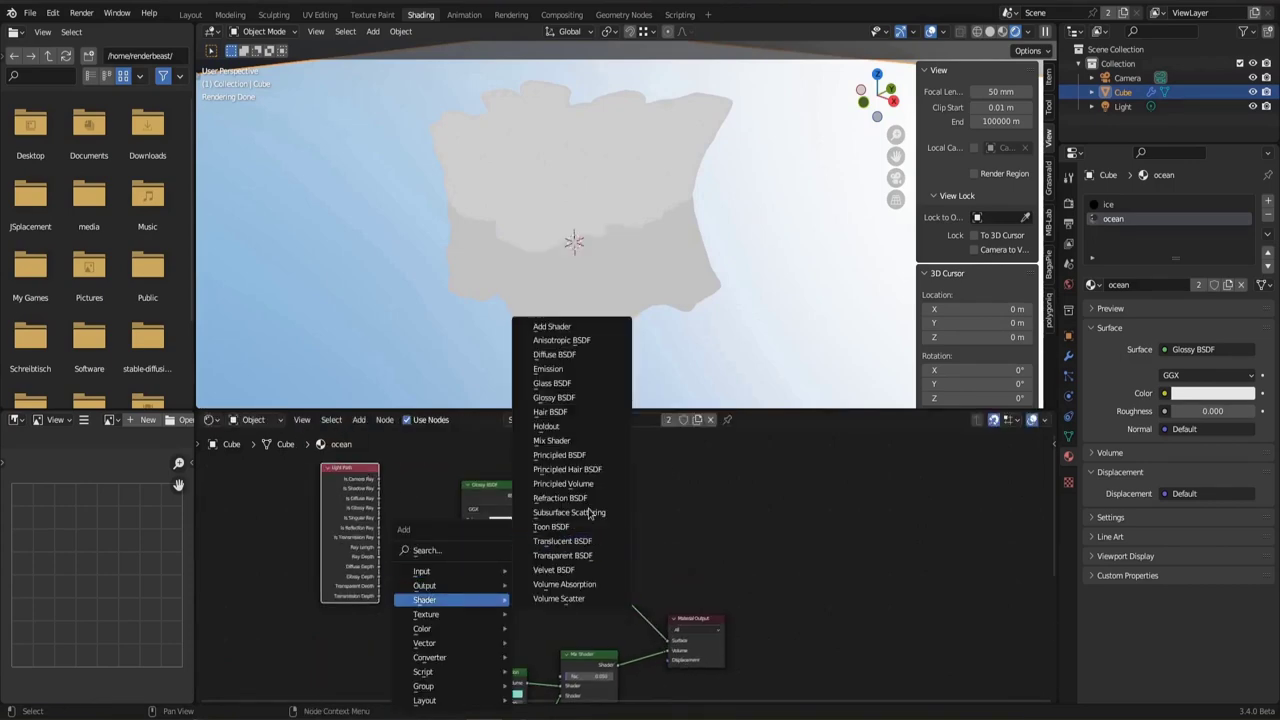
pyautogui.click(552, 440)
pyautogui.click(585, 545)
pyautogui.moveTo(378, 527); pyautogui.dragTo(556, 551)
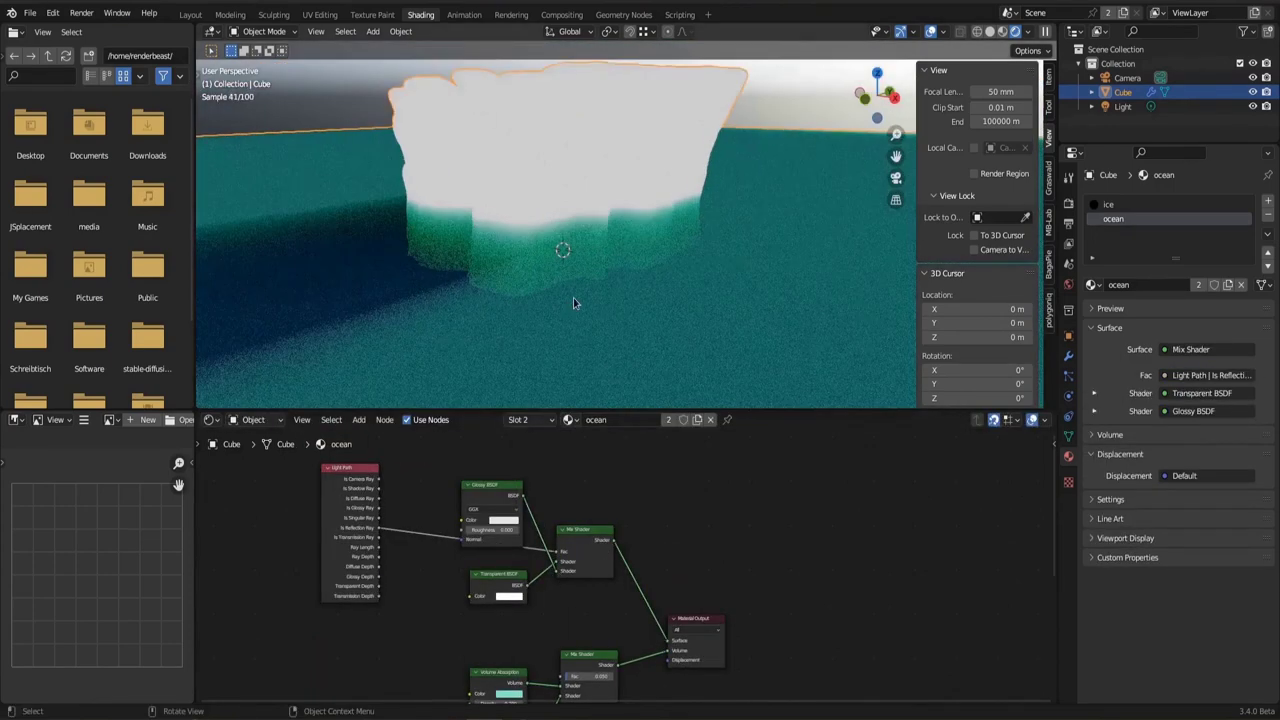
# Replace the ocean's Glossy BSDF with a Glass BSDF of roughness 0.157, and drive the Mix Shader's factor from Light Path's Is Shadow Ray
pyautogui.moveTo(573, 303); pyautogui.dragTo(605, 290, button='middle')
pyautogui.click(582, 553)
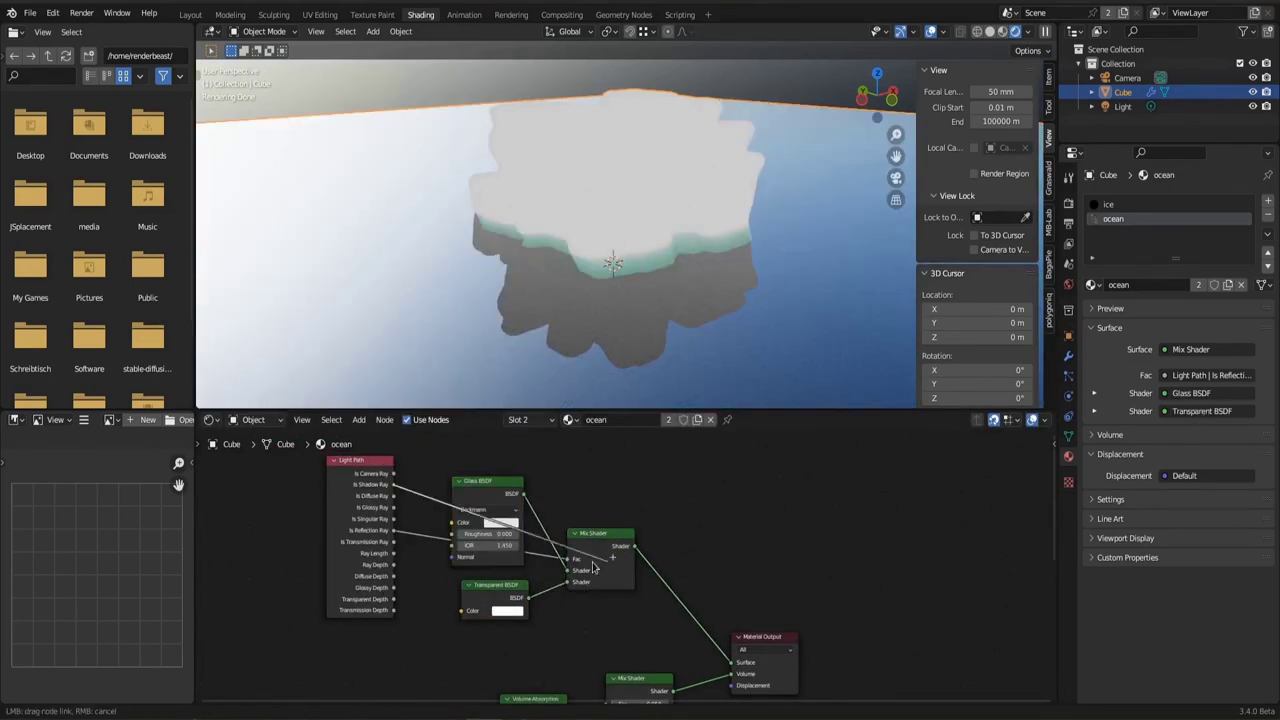
pyautogui.moveTo(556, 558); pyautogui.dragTo(567, 558)
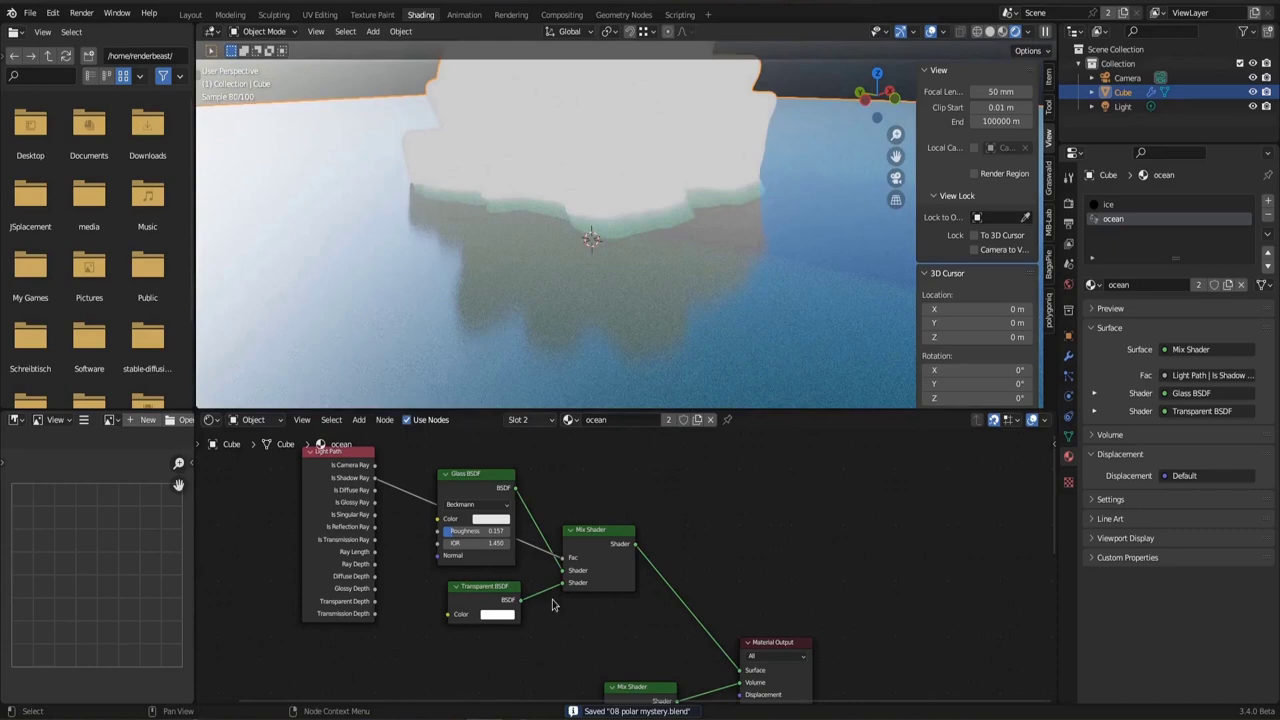
# Feed a Noise Texture (scale 38.8, detail 10.3, roughness 0.933) through a Bump node into the Glass BSDF's Normal
pyautogui.hotkey('shift', 'a')
pyautogui.click(370, 565)
pyautogui.click(320, 670)
pyautogui.click(315, 675)
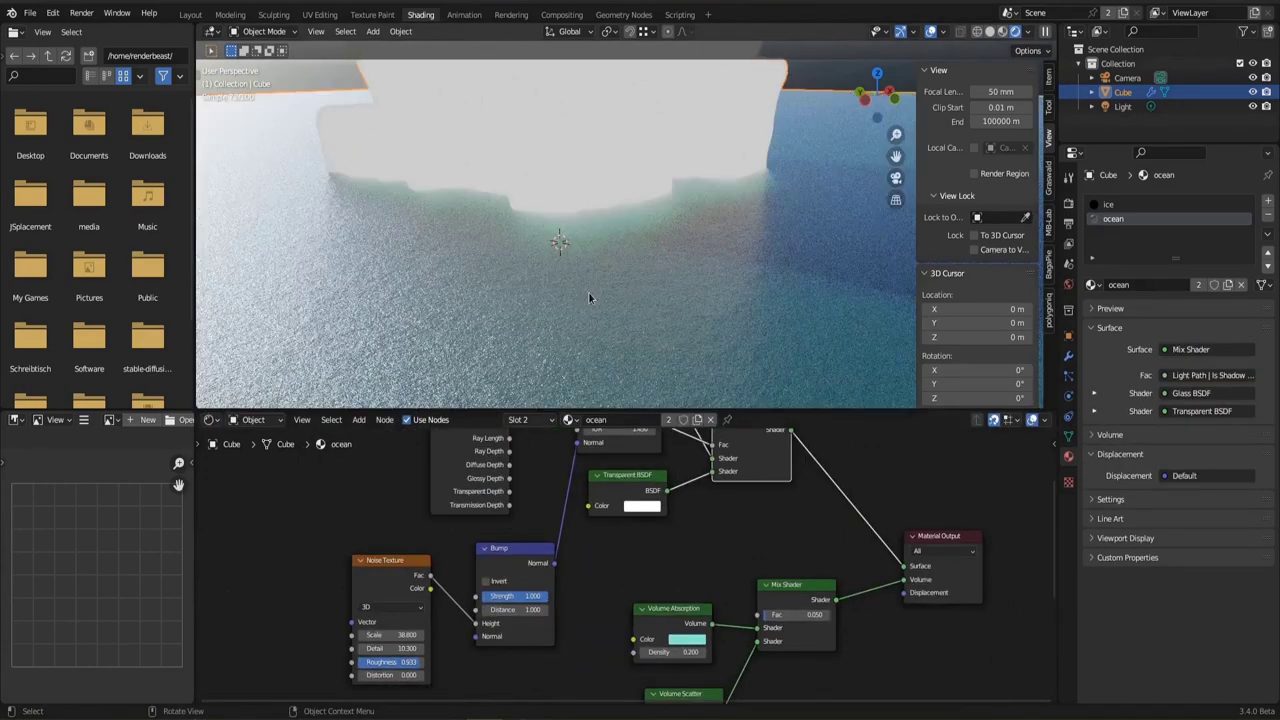
# Add a second Mix Shader that blends the ocean's surface shader with the Transparent BSDF, and set its factor to 0.708
pyautogui.moveTo(700, 500); pyautogui.dragTo(647, 604, button='middle')
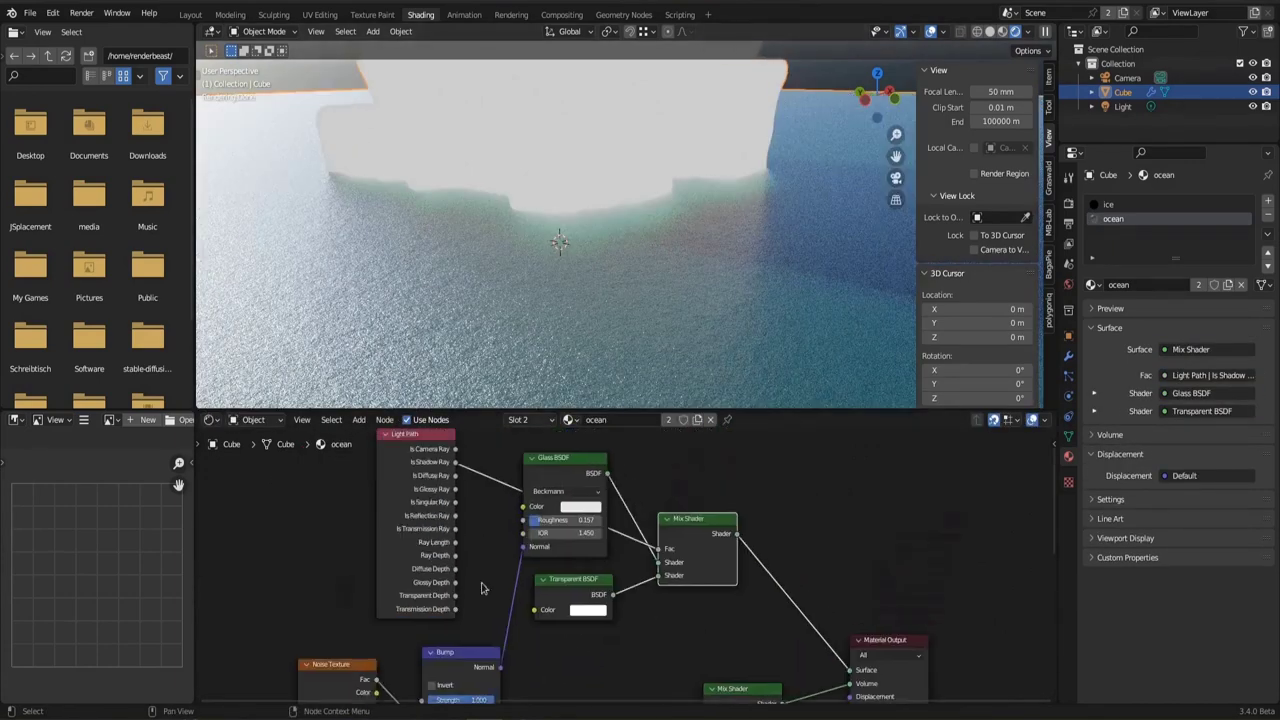
pyautogui.moveTo(849, 670); pyautogui.dragTo(850, 680)
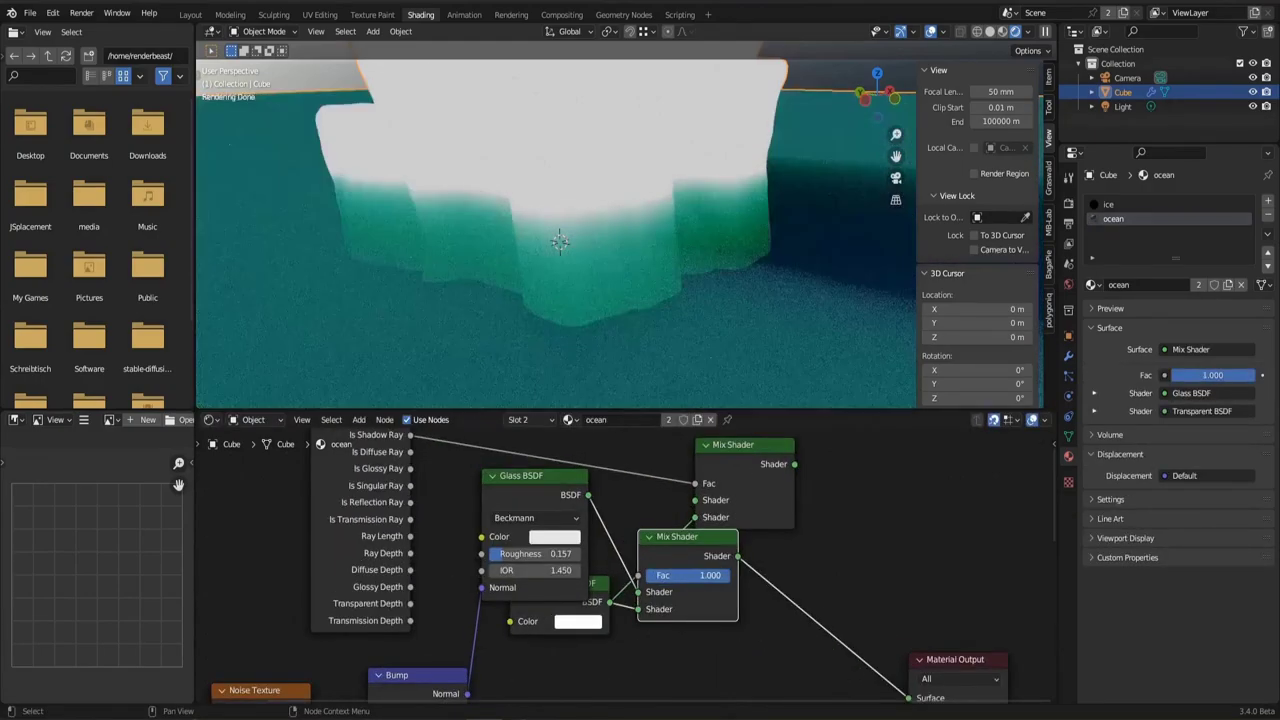
pyautogui.moveTo(728, 575); pyautogui.dragTo(703, 575)
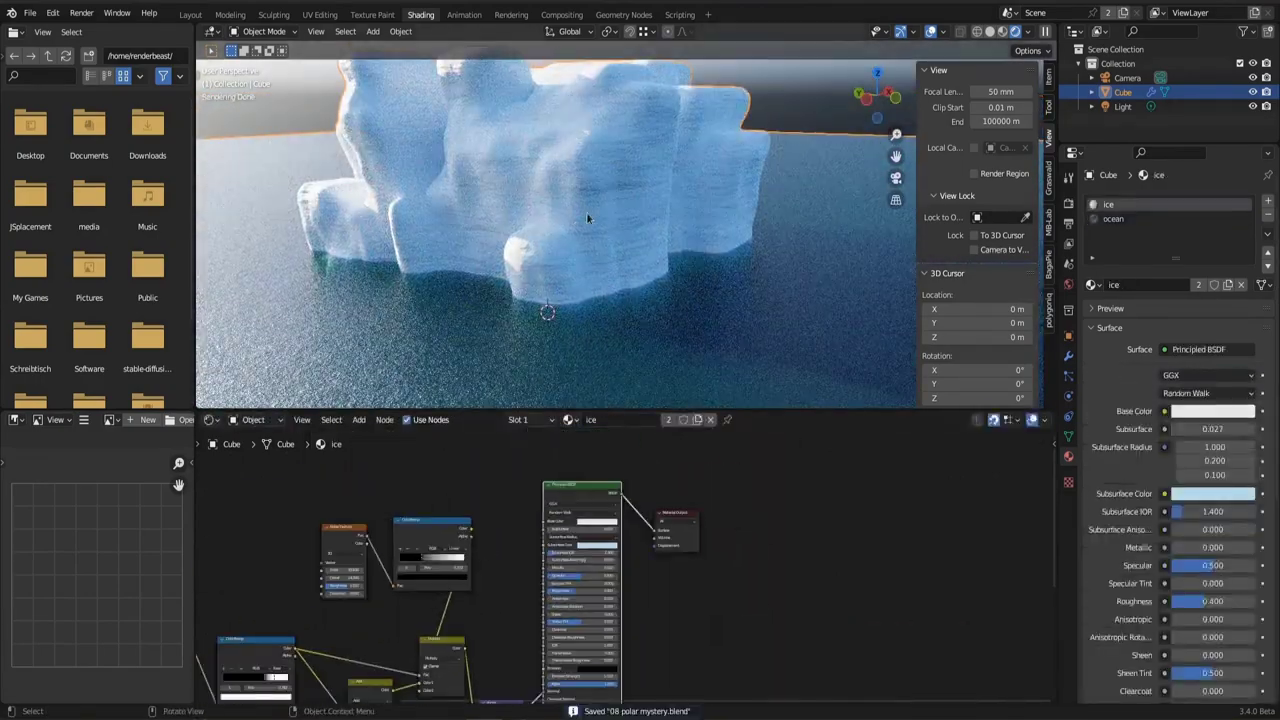
# Preview the iceberg's Bounding Box node and store Position on it as a vector attribute named bbox
pyautogui.keyDown('ctrl'); pyautogui.keyDown('shift'); pyautogui.click(326, 533); pyautogui.keyUp('shift'); pyautogui.keyUp('ctrl')
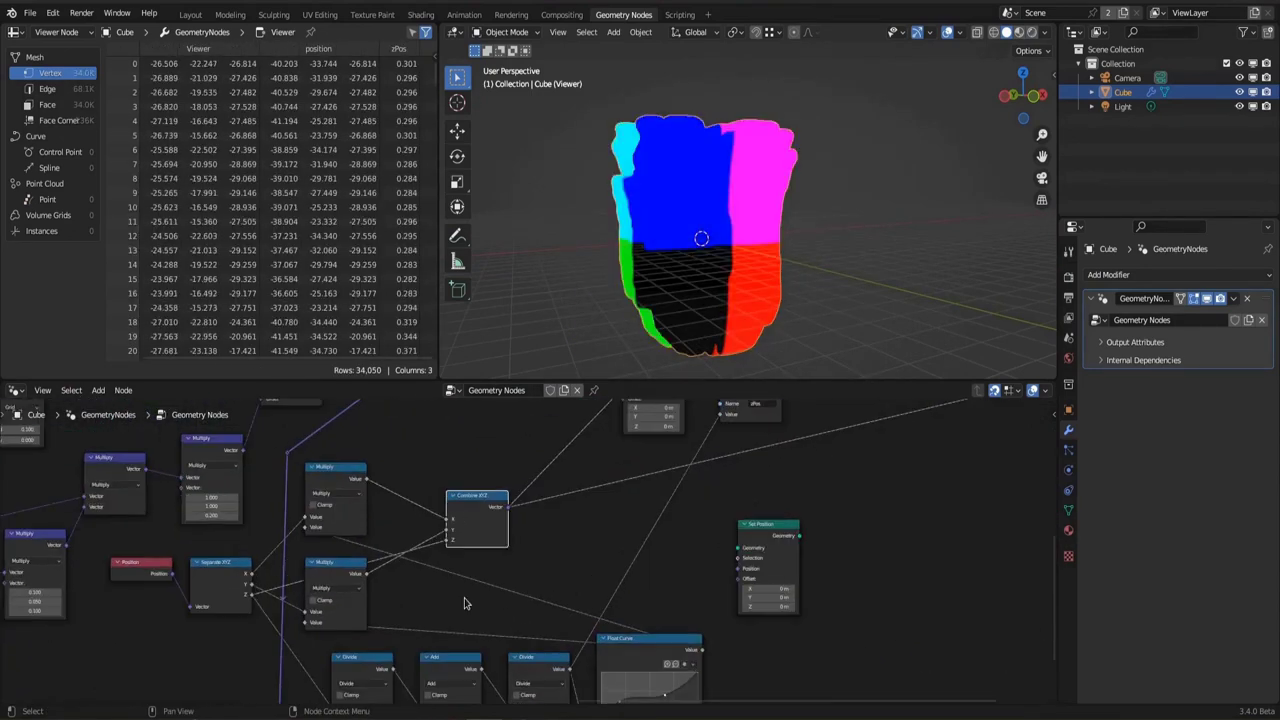
pyautogui.moveTo(464, 603); pyautogui.dragTo(371, 591, button='middle')
pyautogui.keyDown('ctrl'); pyautogui.keyDown('shift'); pyautogui.click(302, 513); pyautogui.keyUp('shift'); pyautogui.keyUp('ctrl')
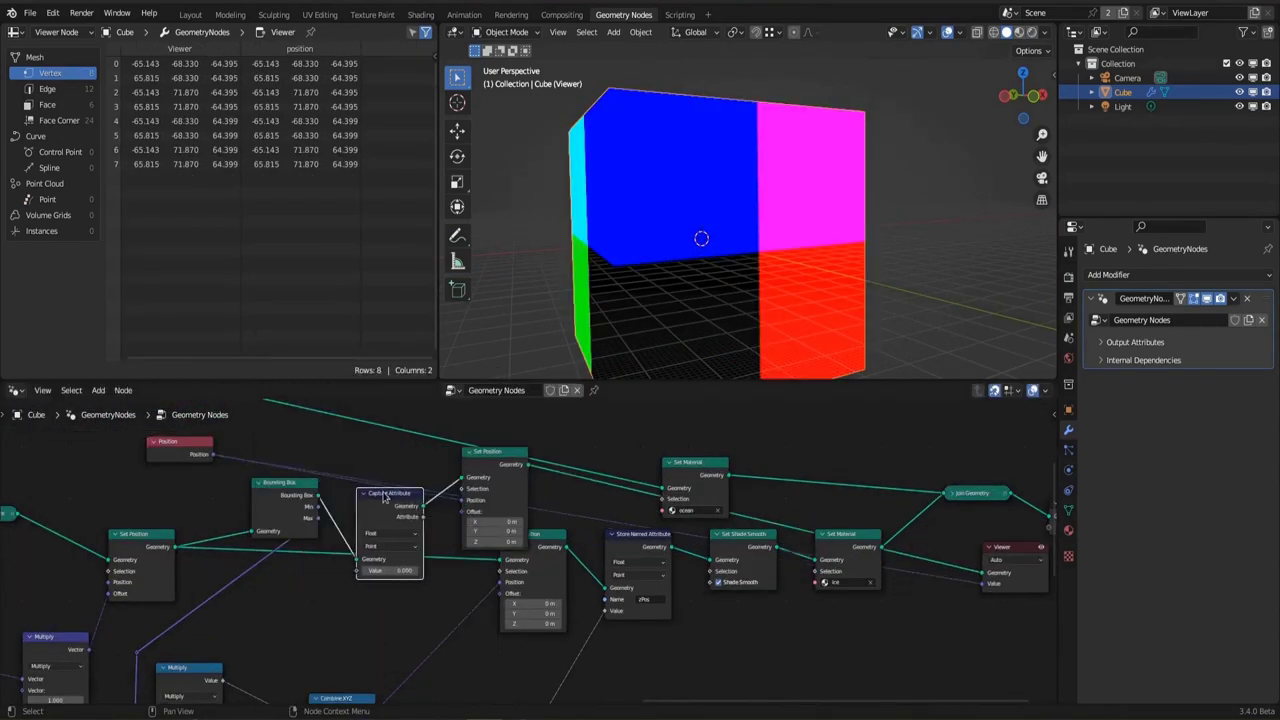
pyautogui.scroll(3, 388, 477)
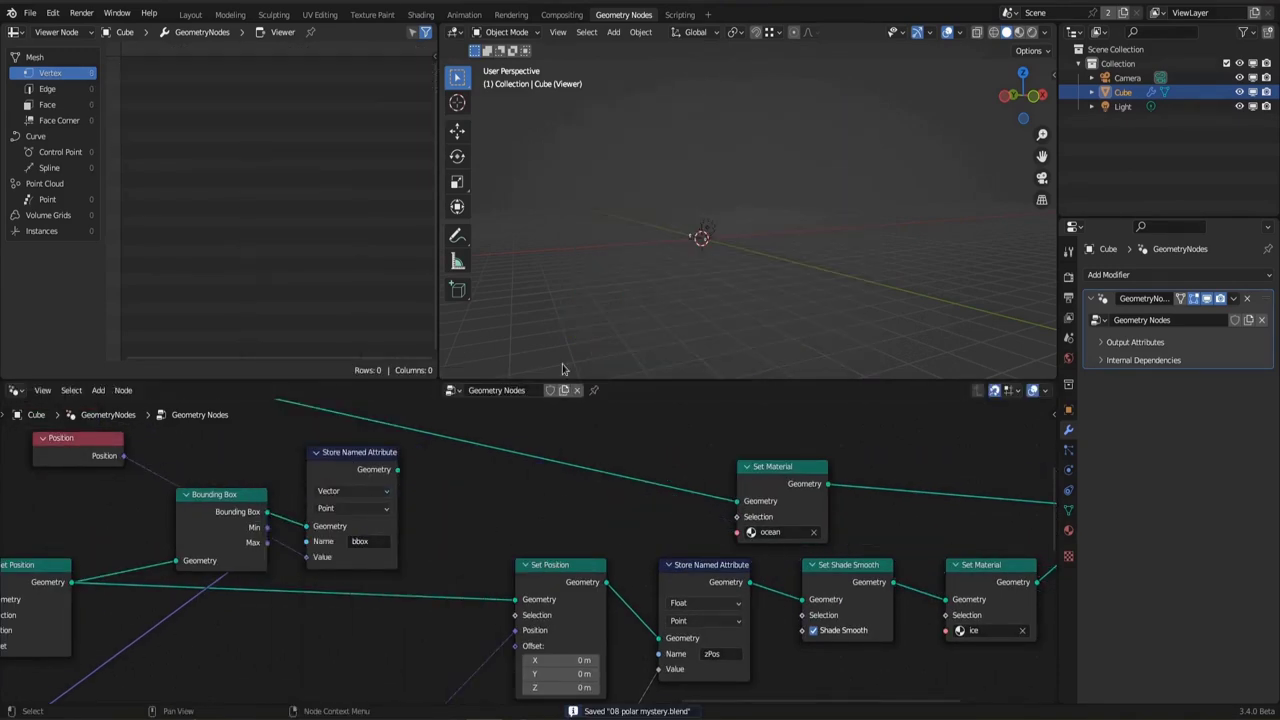
# Read the bbox attribute in the ice material and change its Store Named Attribute domain to Face Corner
pyautogui.click(420, 14)
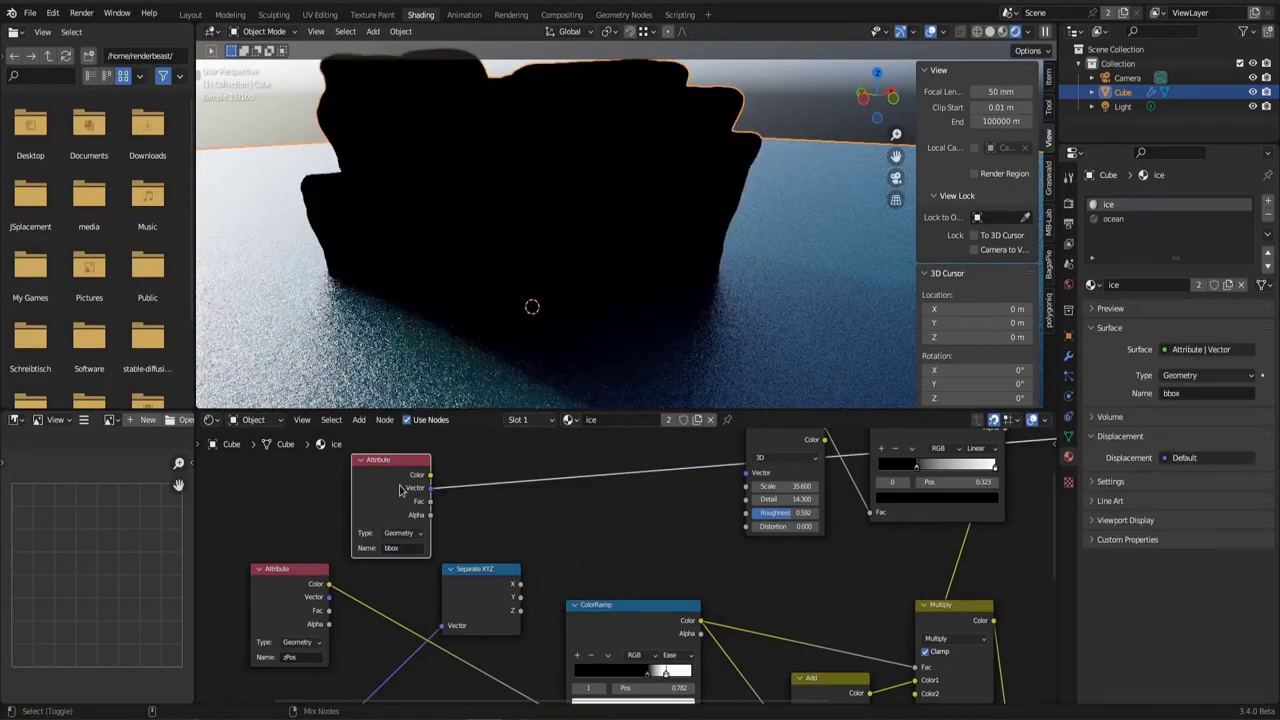
pyautogui.click(623, 14)
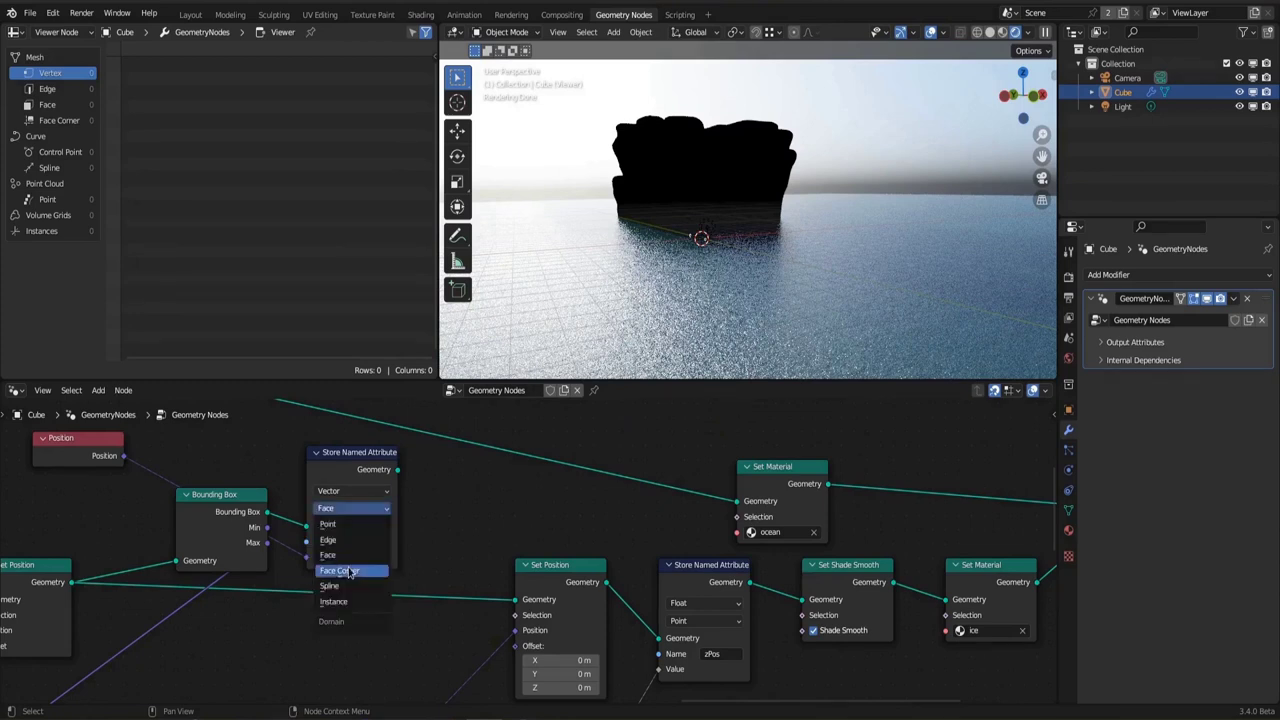
pyautogui.click(420, 14)
pyautogui.scroll(-3, 586, 526)
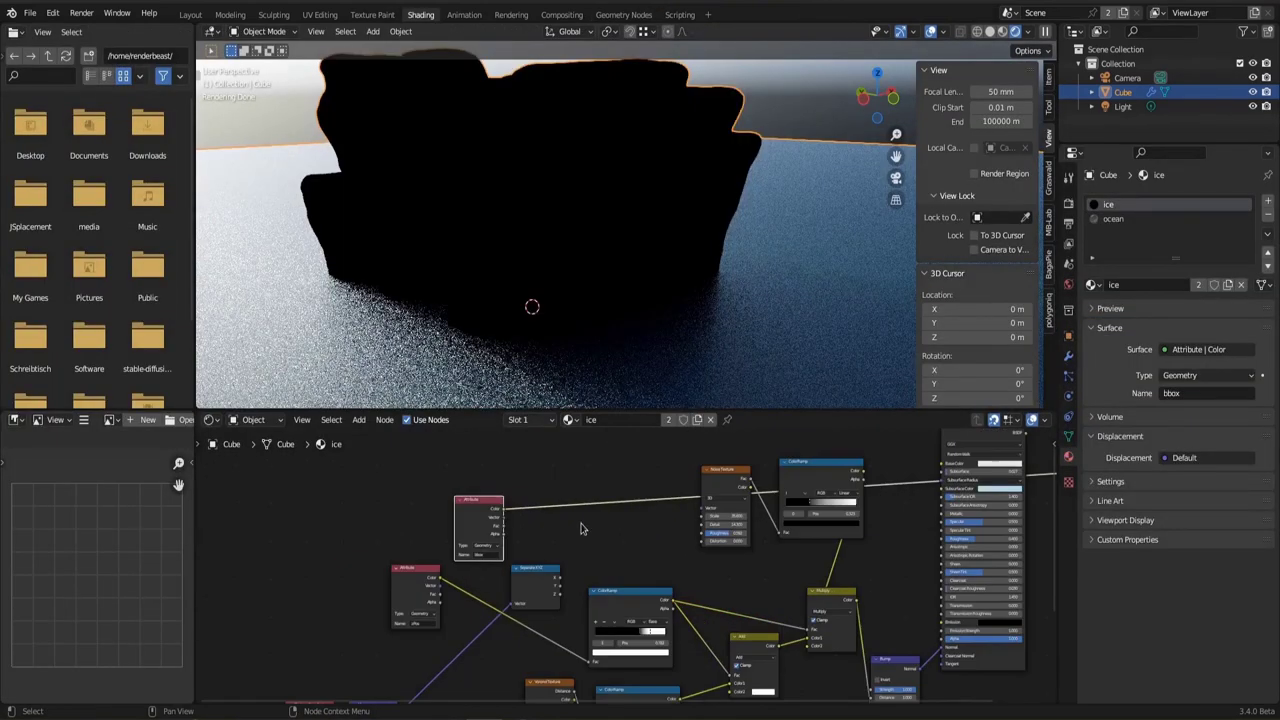
# Try a UV Unwrap node as the Value of the bbox Store Named Attribute
pyautogui.click(623, 14)
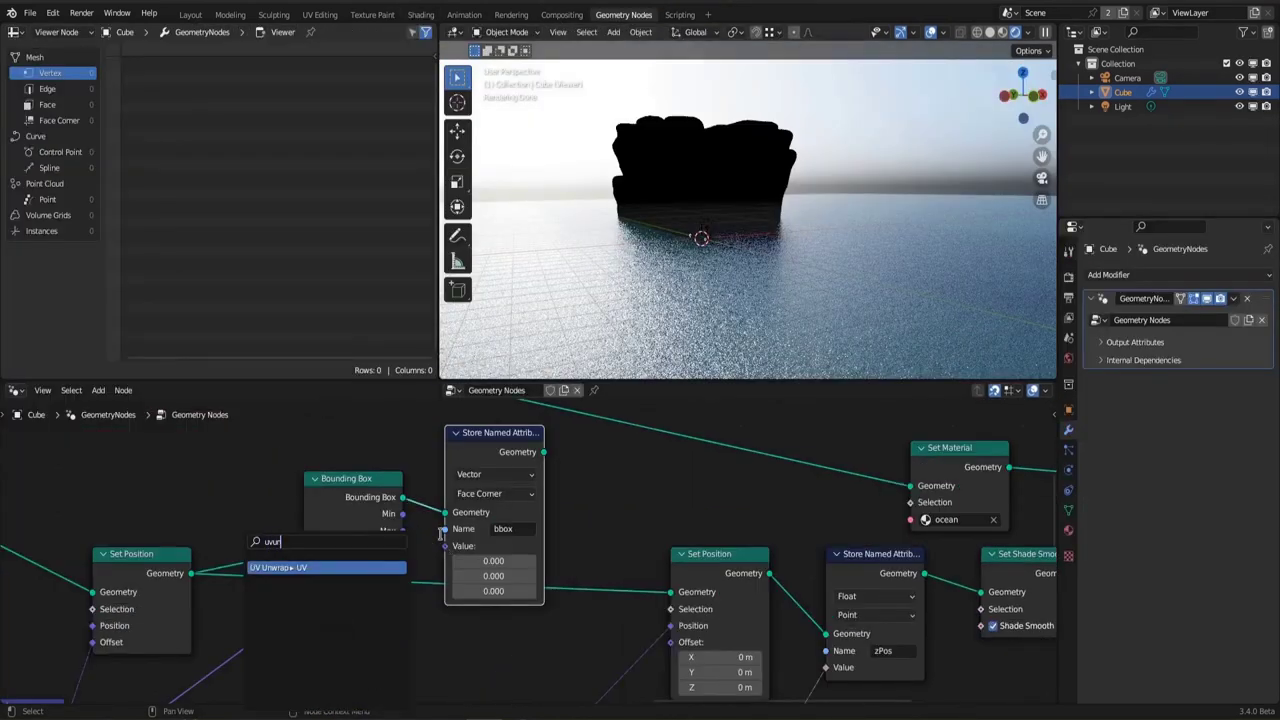
pyautogui.press('Return')
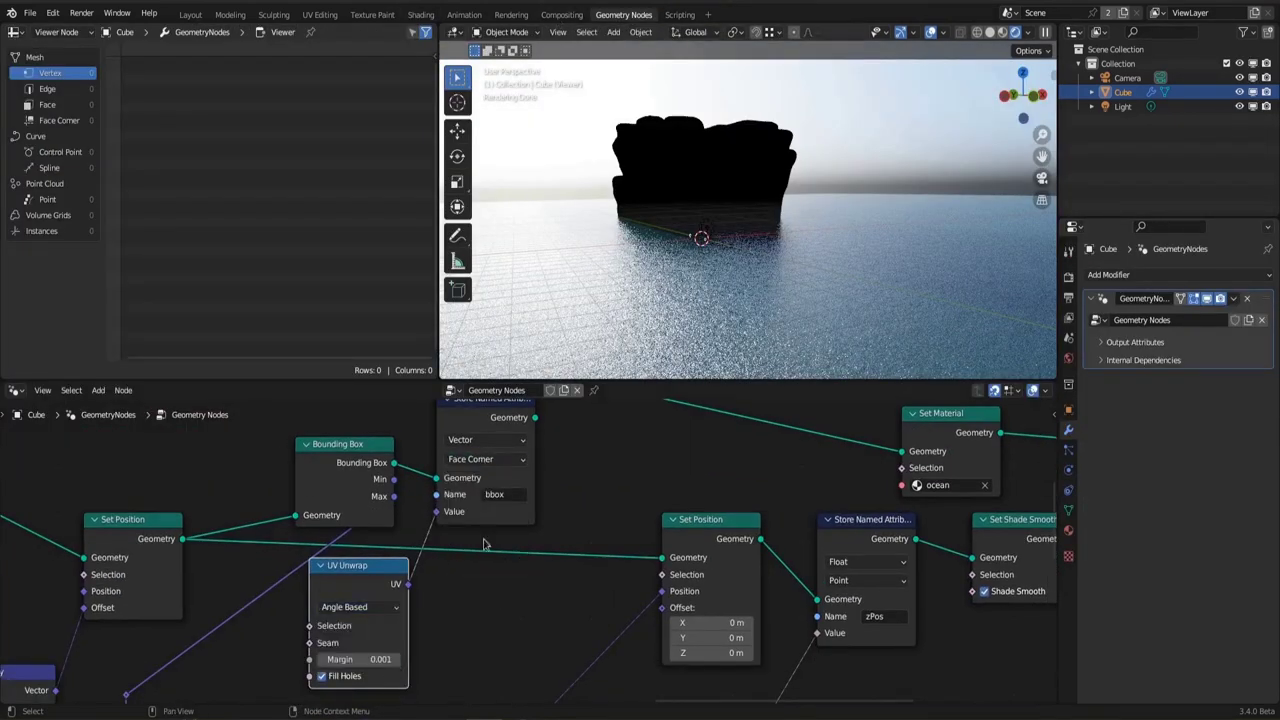
pyautogui.scroll(-3, 467, 497)
pyautogui.click(420, 14)
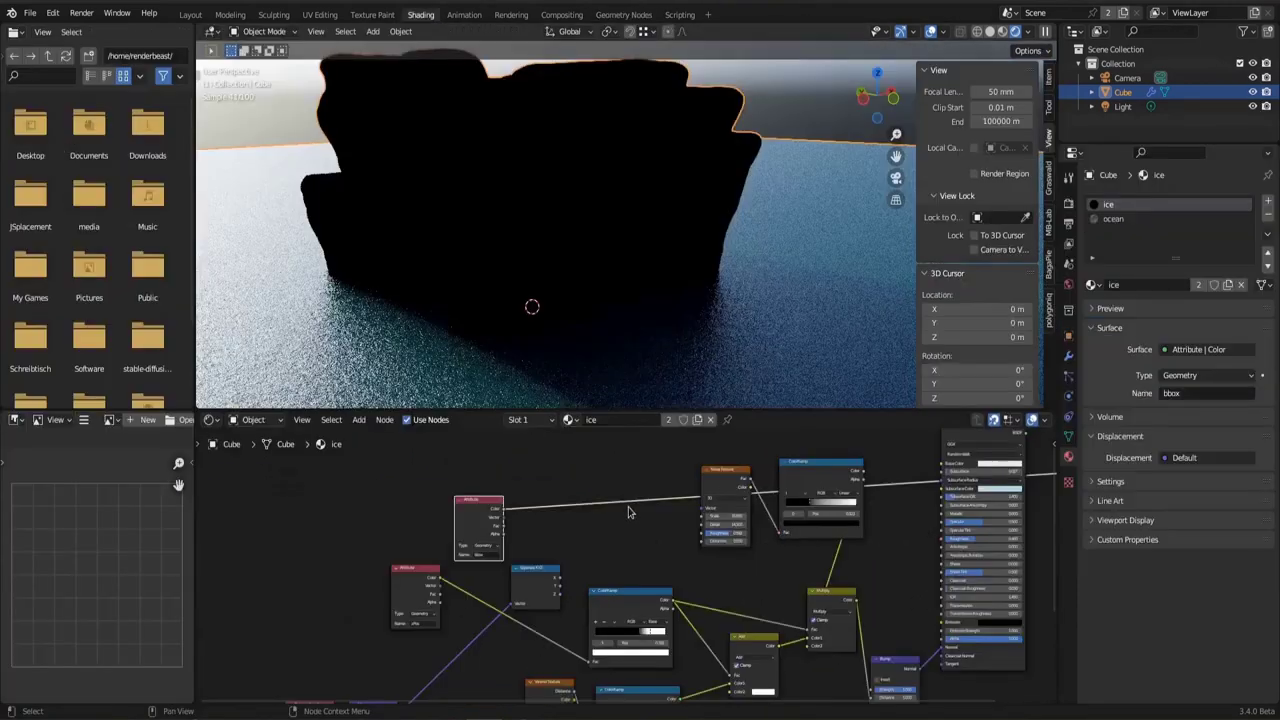
# Connect the bbox Attribute's Vector output to the ice Noise Texture's Vector input, with the attribute type Geometry, and preview it
pyautogui.moveTo(583, 484); pyautogui.dragTo(583, 486)
pyautogui.keyDown('ctrl'); pyautogui.keyDown('shift'); pyautogui.click(389, 480); pyautogui.keyUp('shift'); pyautogui.keyUp('ctrl')
pyautogui.scroll(4, 313, 473)
pyautogui.click(478, 541)
pyautogui.click(478, 570)
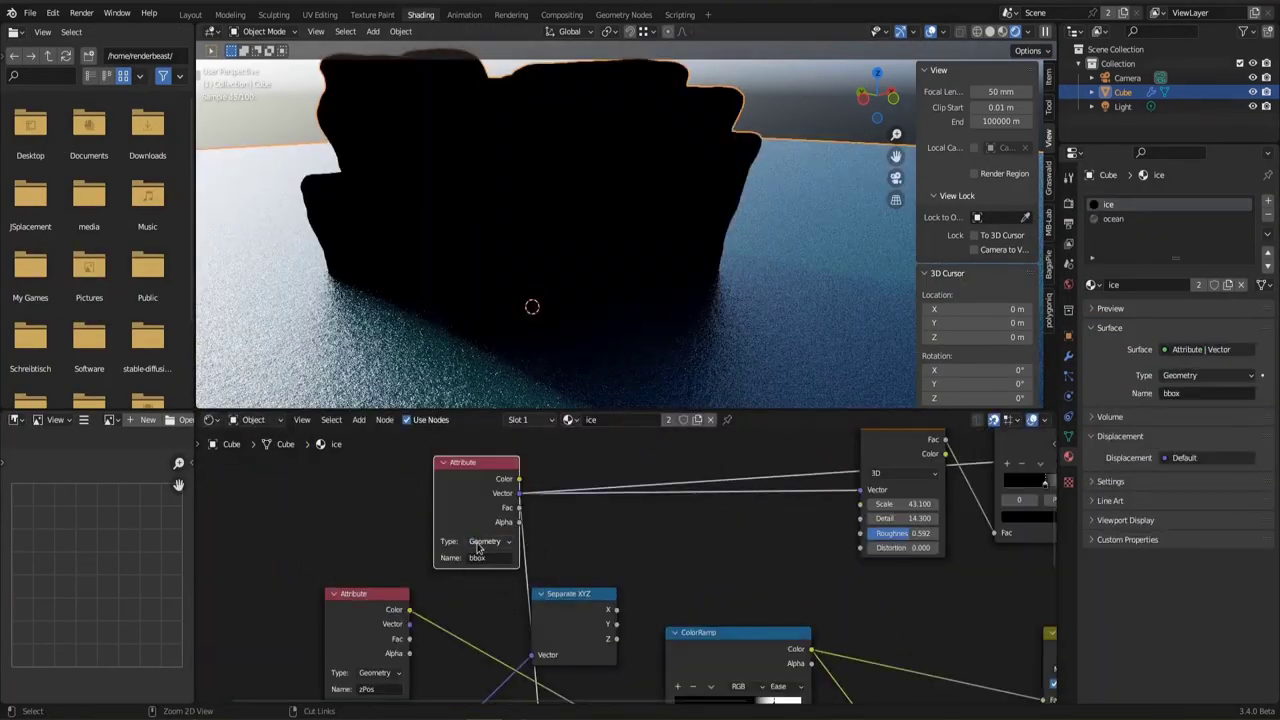
# Move the bbox Store Named Attribute into the iceberg's chain, between Set Position and the zPos Store Named Attribute
pyautogui.click(636, 15)
pyautogui.click(668, 481)
pyautogui.scroll(-3, 668, 481)
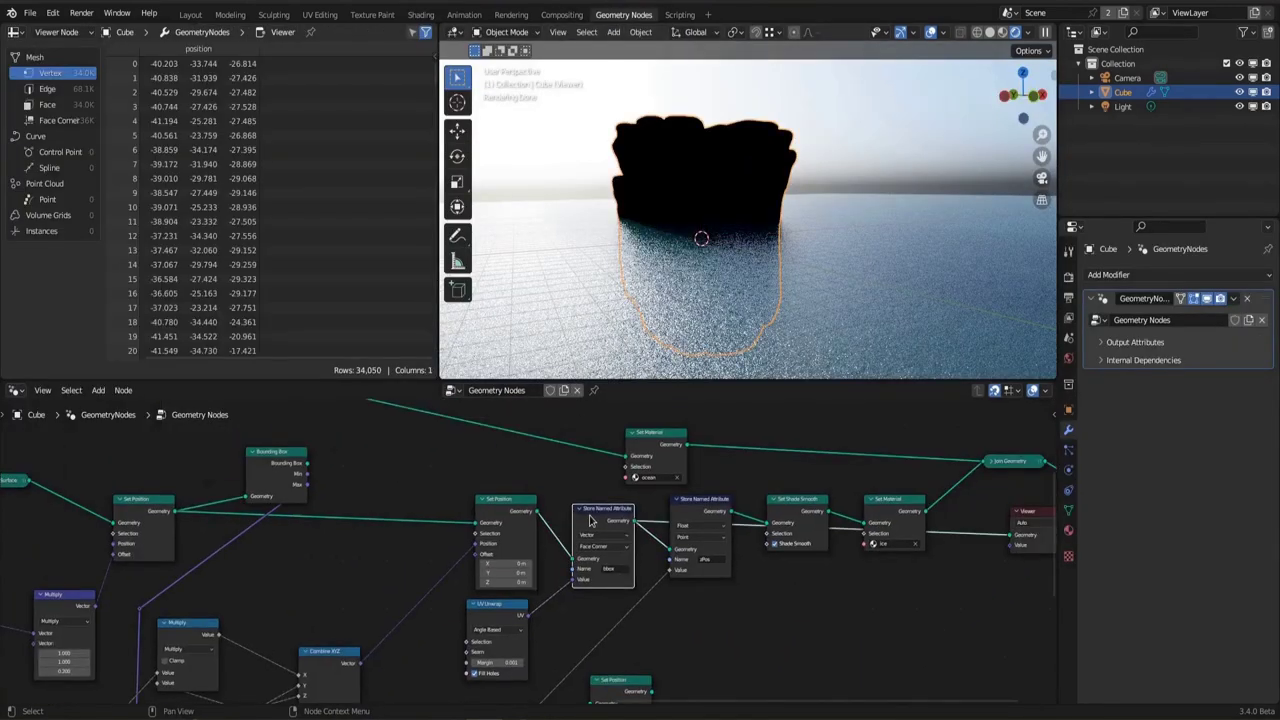
pyautogui.scroll(4, 890, 264)
pyautogui.scroll(3, 615, 522)
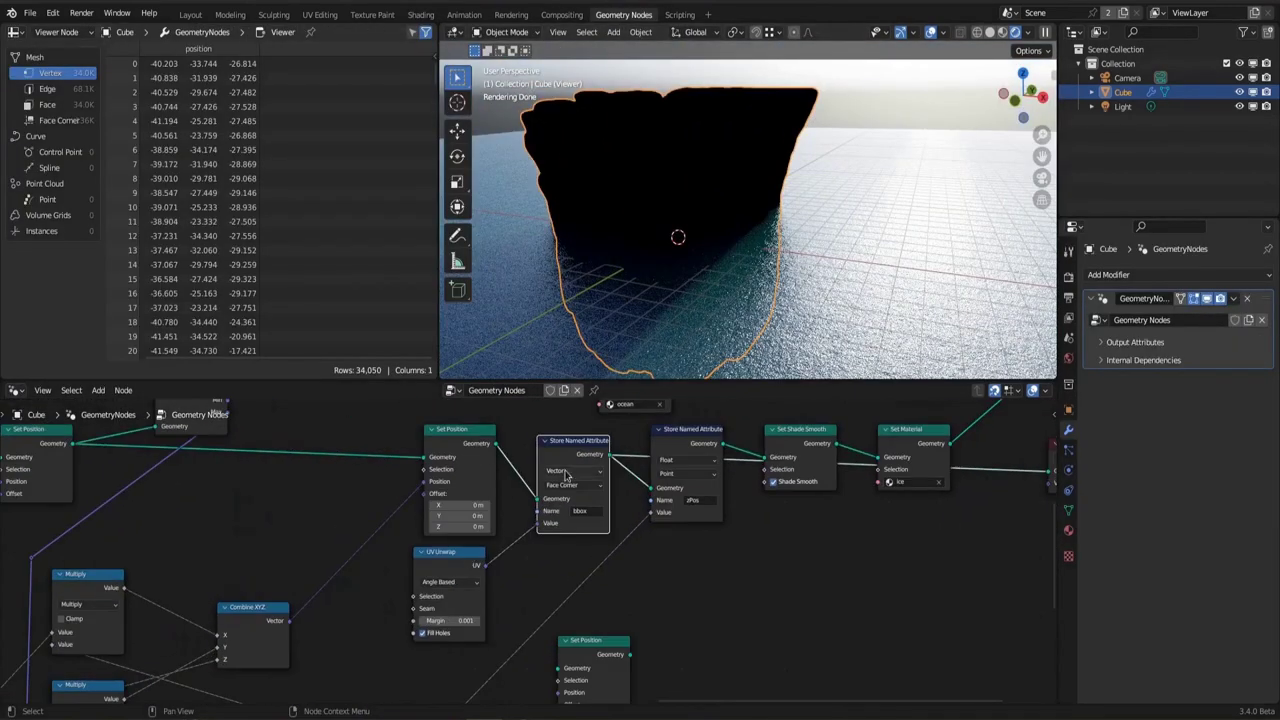
# Replace UV Unwrap with Position divided by the Bounding Box's Max as the bbox value, and save the file
pyautogui.moveTo(529, 537); pyautogui.dragTo(385, 565)
pyautogui.click(420, 583)
pyautogui.scroll(-3, 528, 556)
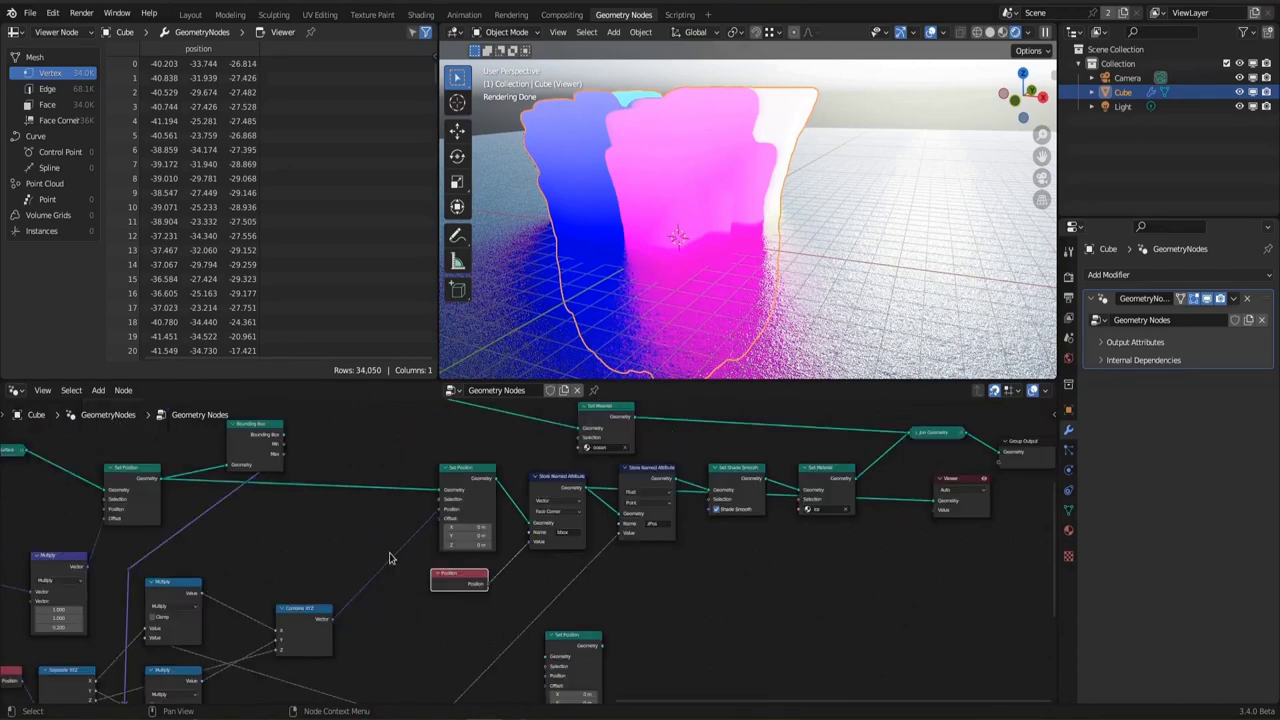
pyautogui.hotkey('shift', 'a')
pyautogui.click(426, 585)
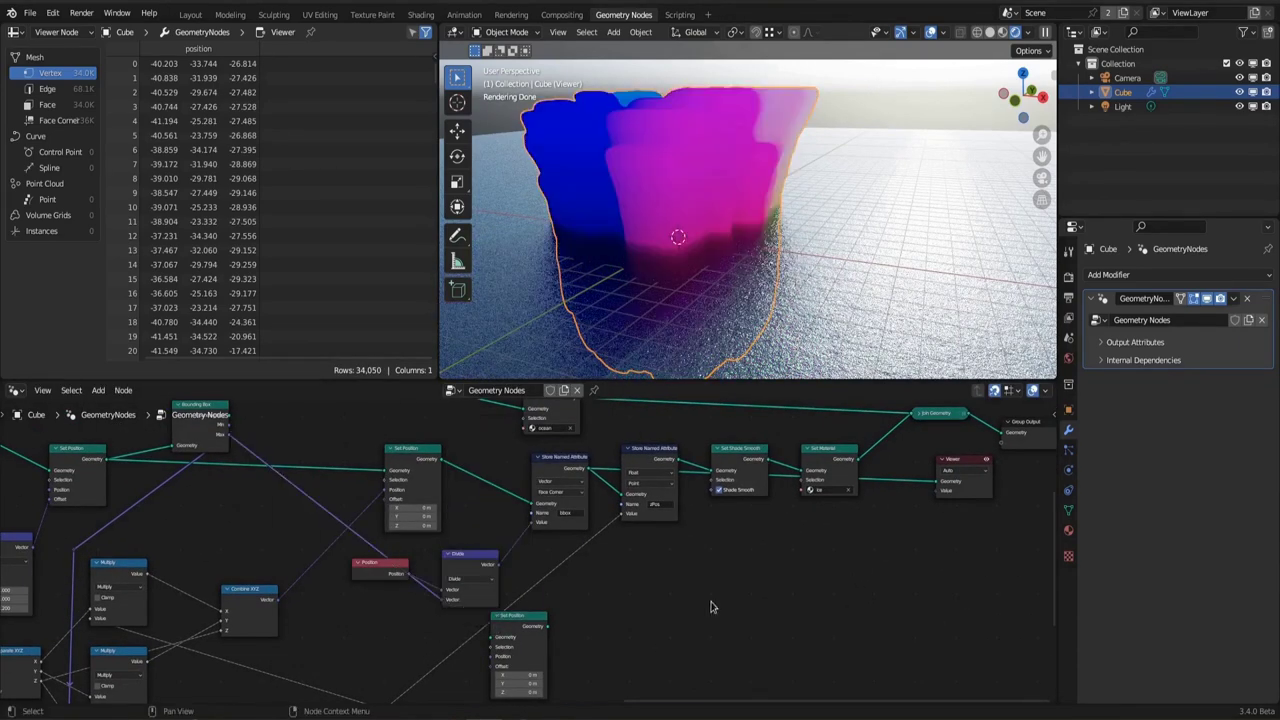
pyautogui.hotkey('ctrl', 's')
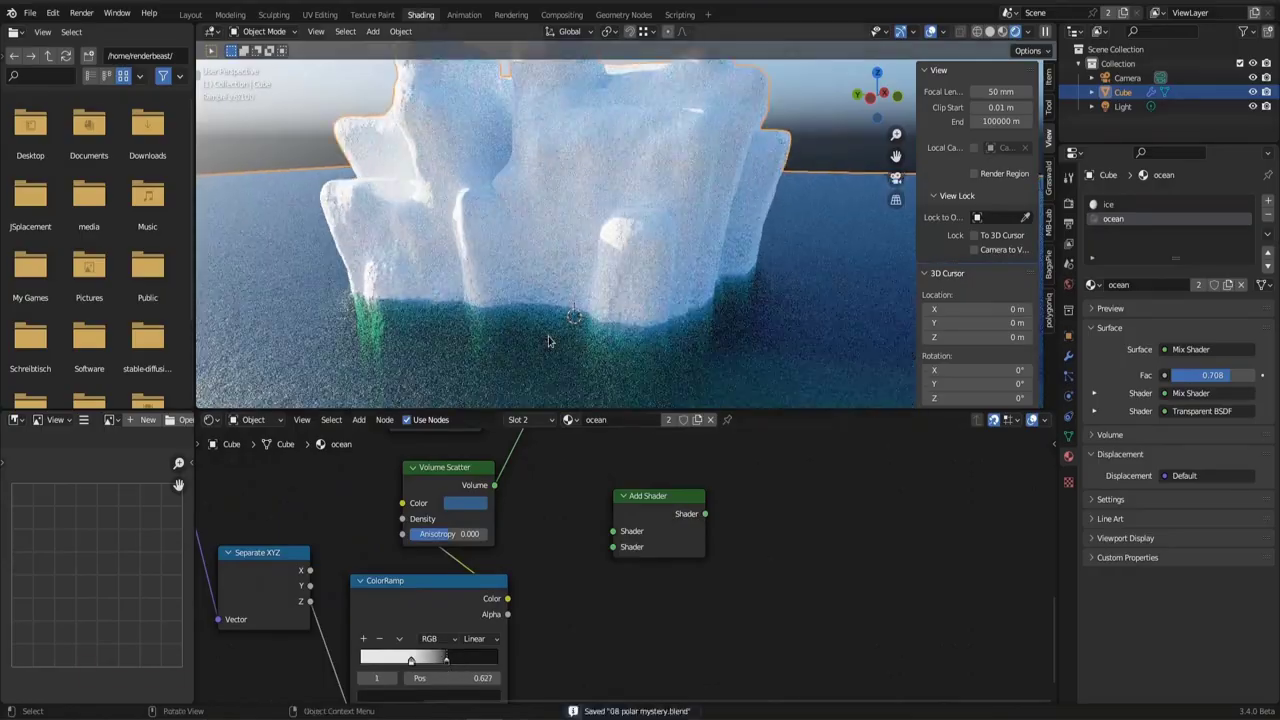
# Switch to the ice material and set its Subsurface to 0.768
pyautogui.scroll(-1, 535, 515)
pyautogui.moveTo(535, 515); pyautogui.dragTo(540, 577, button='middle')
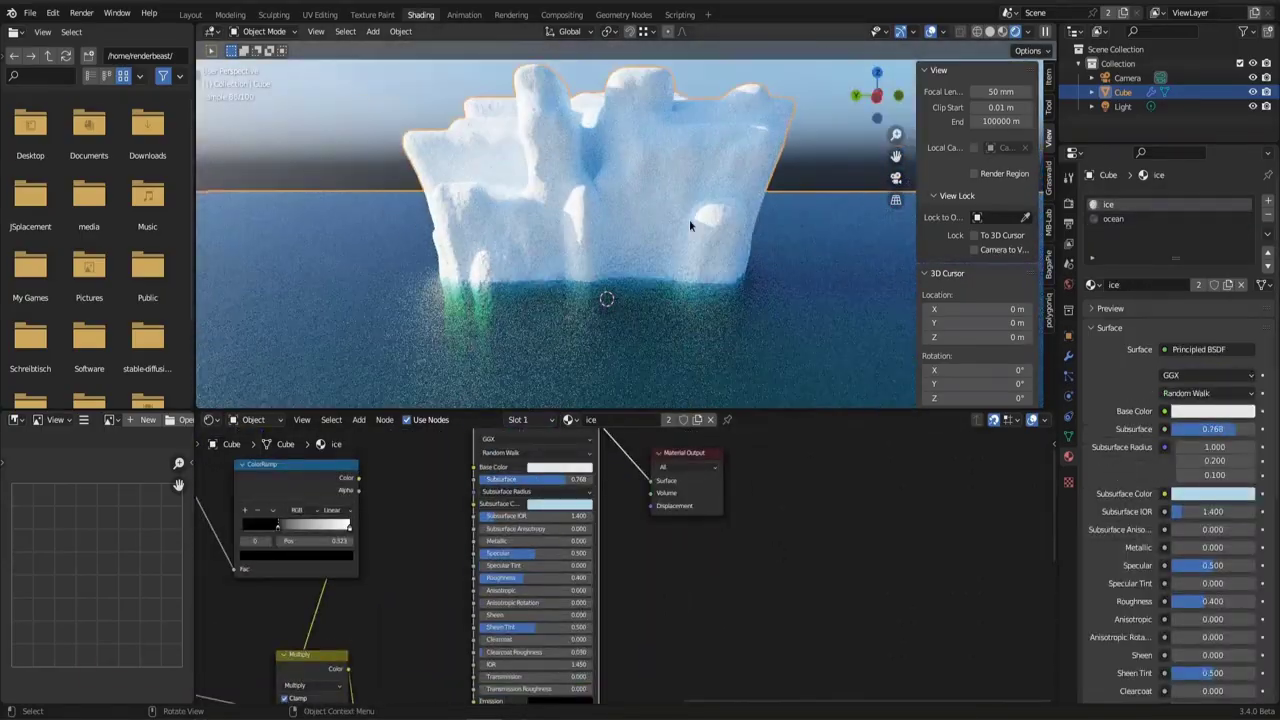
pyautogui.scroll(-5, 690, 225)
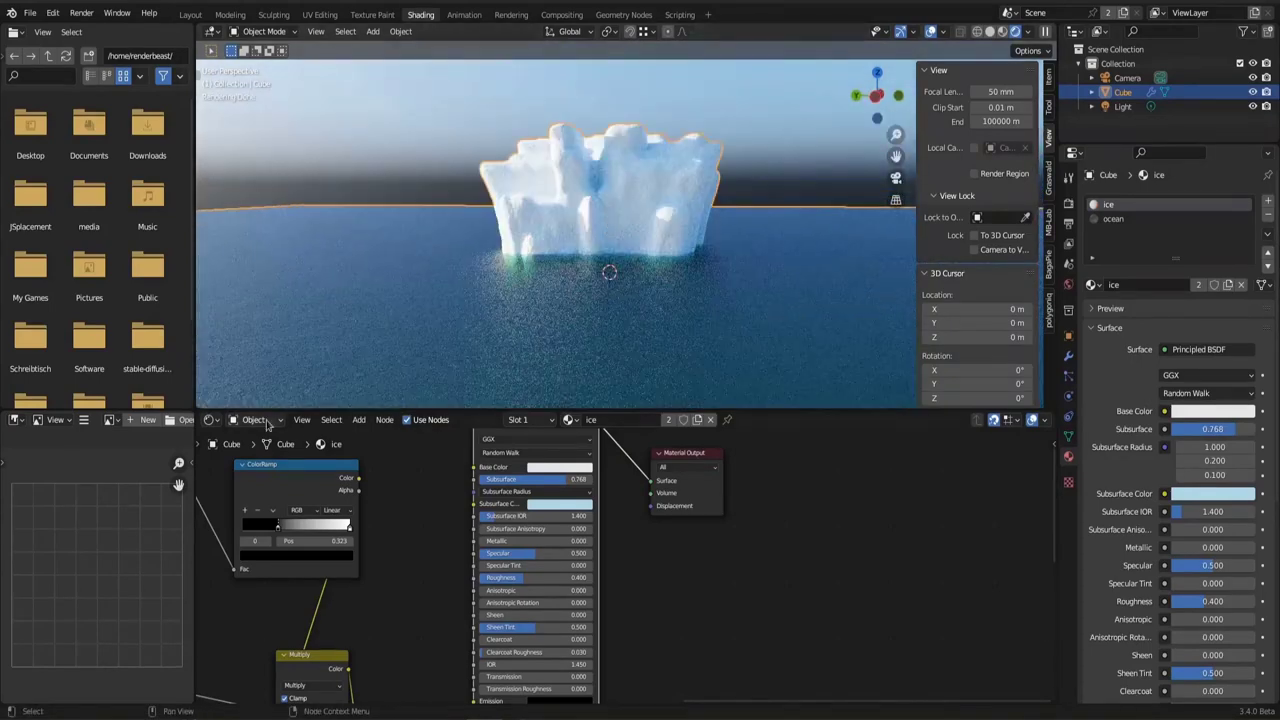
# In the World shader, mix an RGB colour with the Sky Texture, using Separate XYZ's Z through the ColorRamp as the factor
pyautogui.click(256, 452)
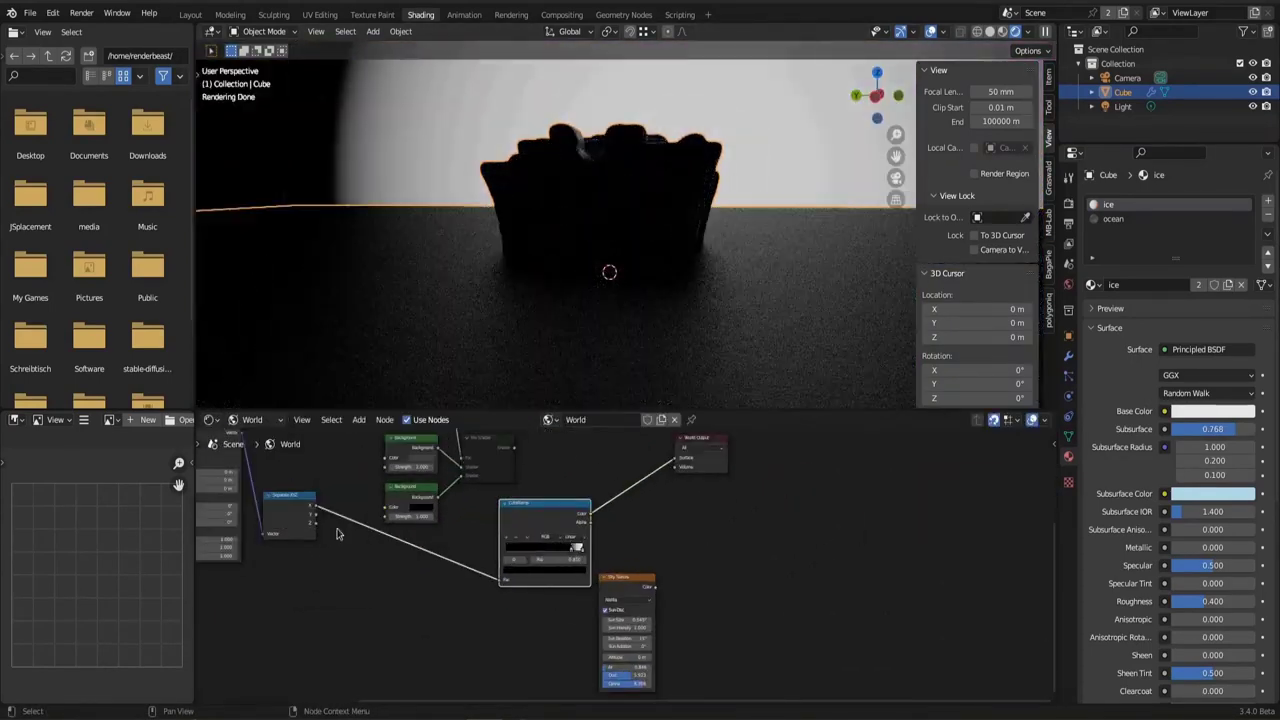
pyautogui.moveTo(315, 522); pyautogui.dragTo(501, 578)
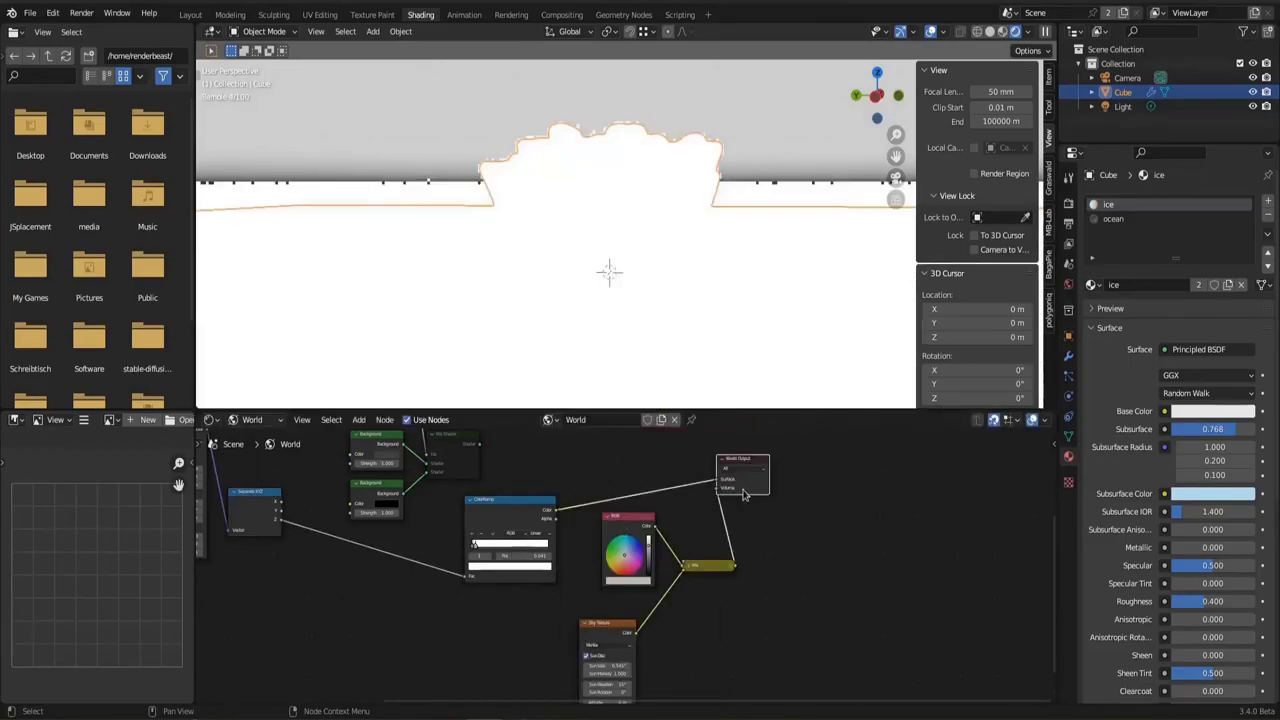
pyautogui.moveTo(718, 497); pyautogui.dragTo(560, 517)
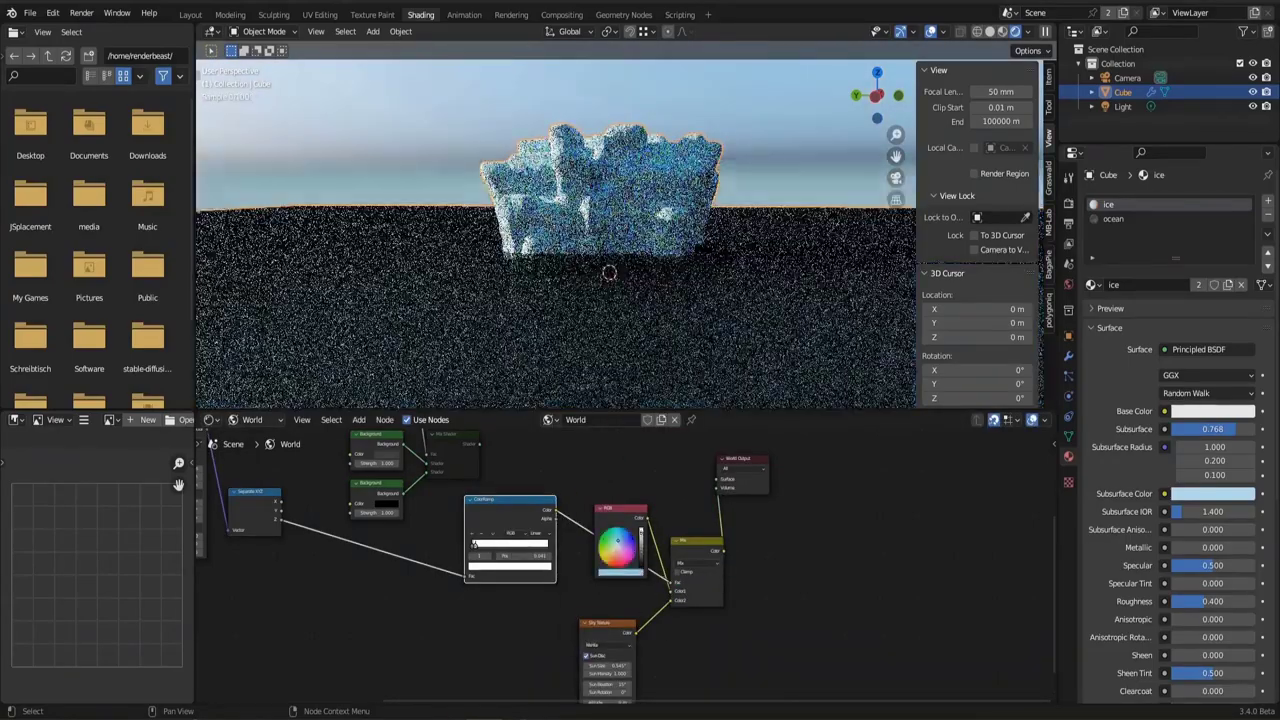
# Set the World's RGB node to a light blue and move the ColorRamp's white stop to 0.091
pyautogui.scroll(3, 630, 560)
pyautogui.click(634, 582)
pyautogui.click(634, 585)
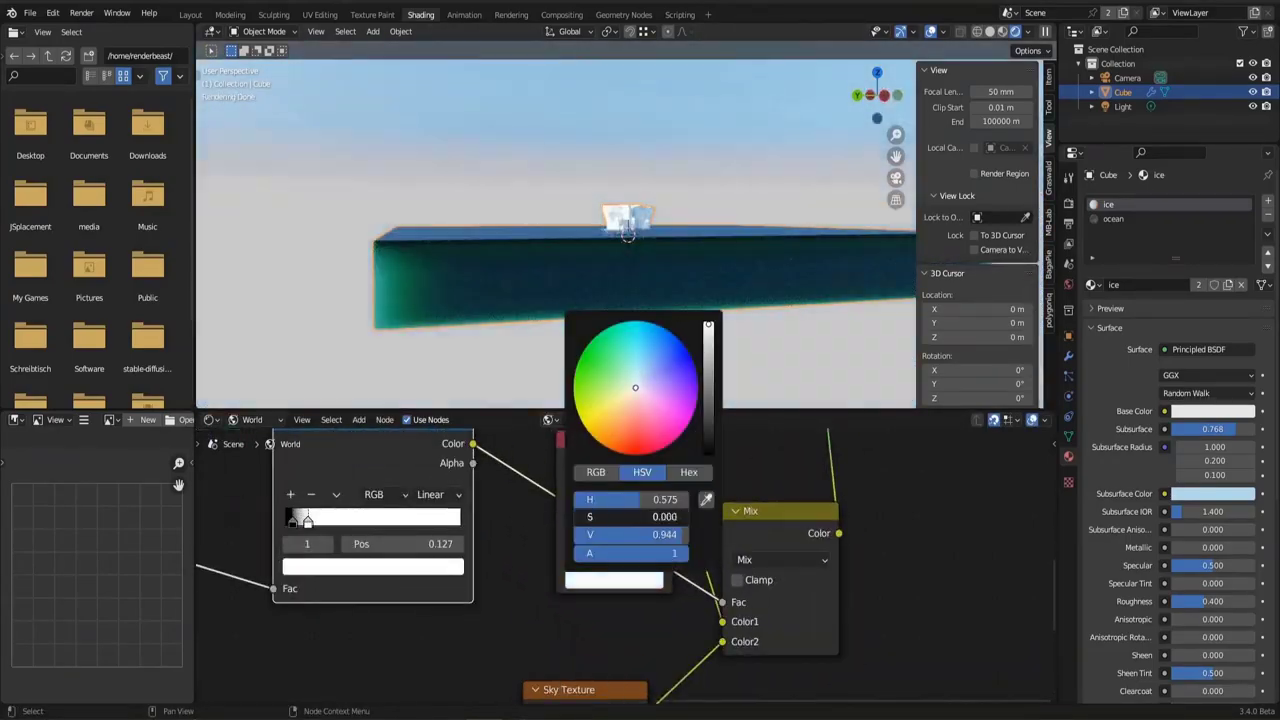
pyautogui.scroll(5, 778, 338)
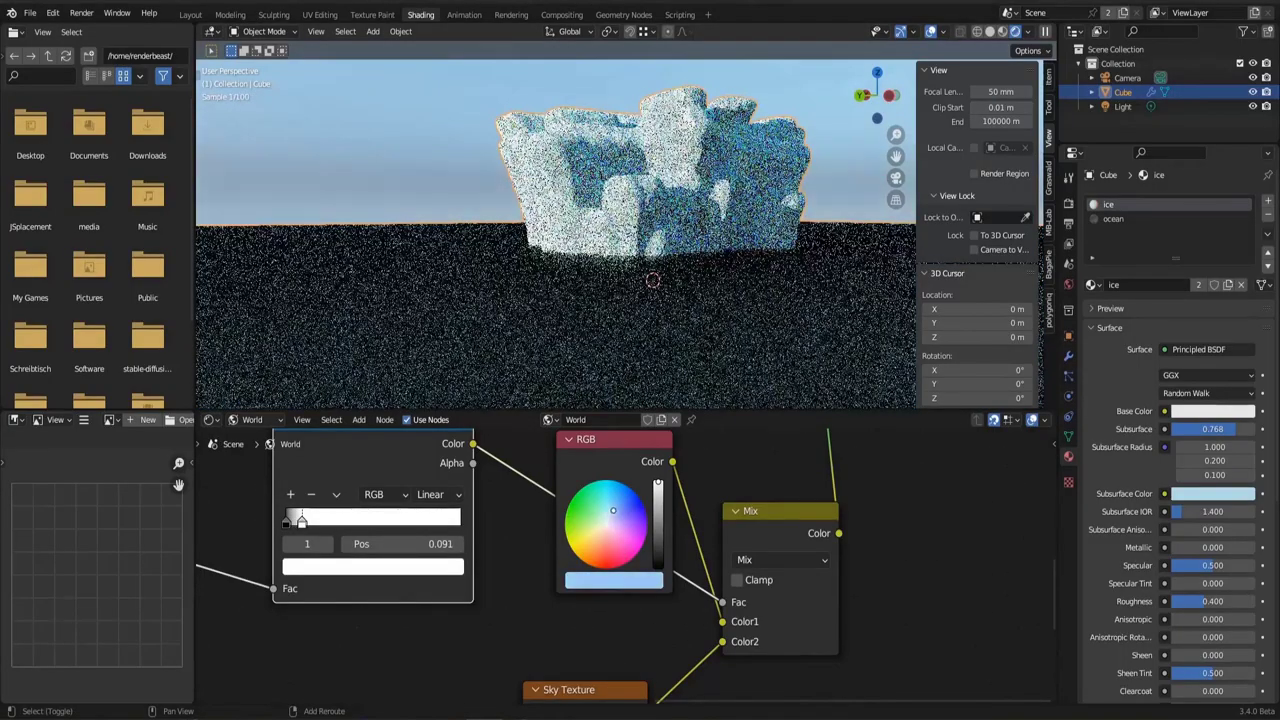
# Blend a darker blue into the sky with a second Mix, driven by Z through an Add of 0.14 and a second ColorRamp
pyautogui.scroll(-2, 495, 637)
pyautogui.scroll(-4, 735, 475)
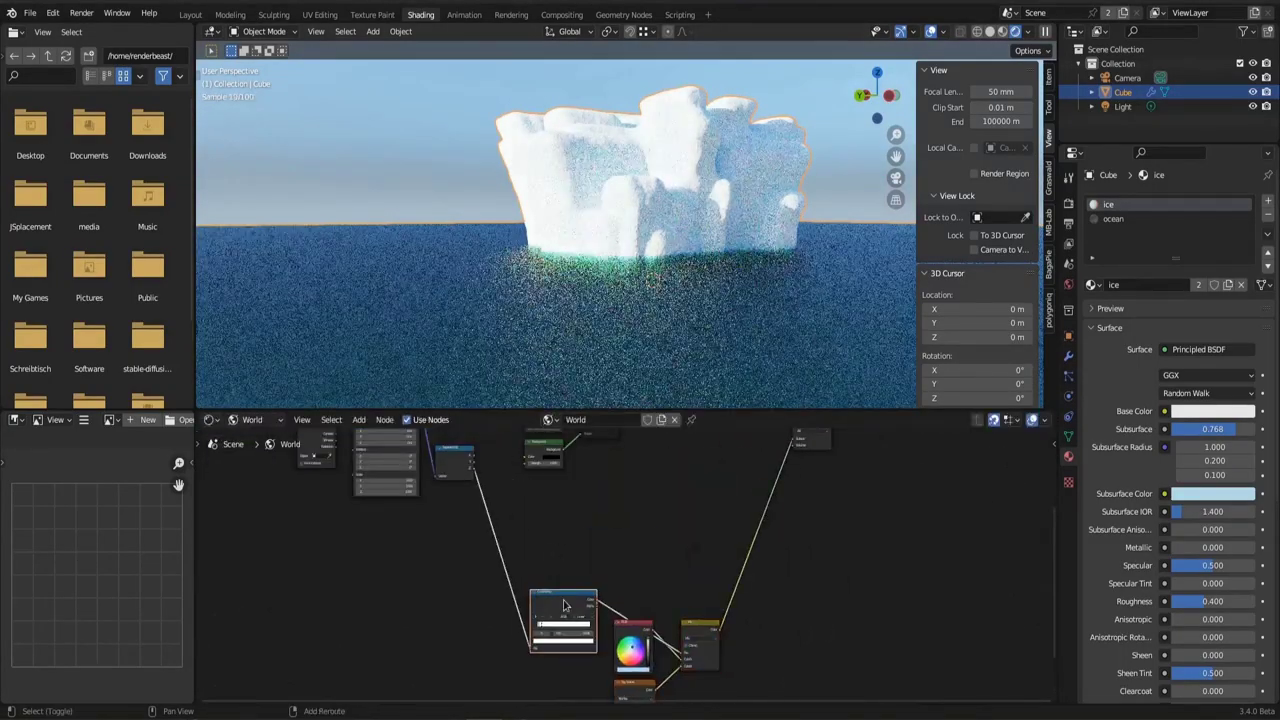
pyautogui.moveTo(614, 507); pyautogui.dragTo(614, 508)
pyautogui.scroll(3, 556, 553)
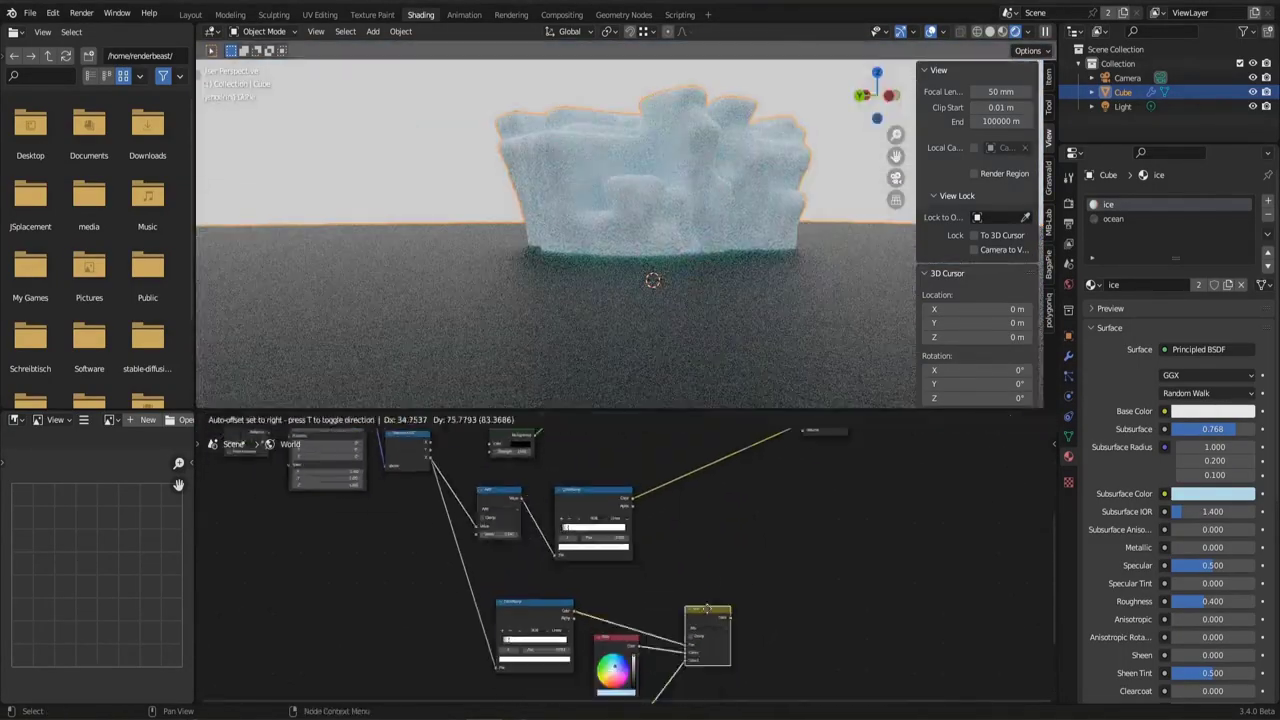
pyautogui.scroll(3, 786, 563)
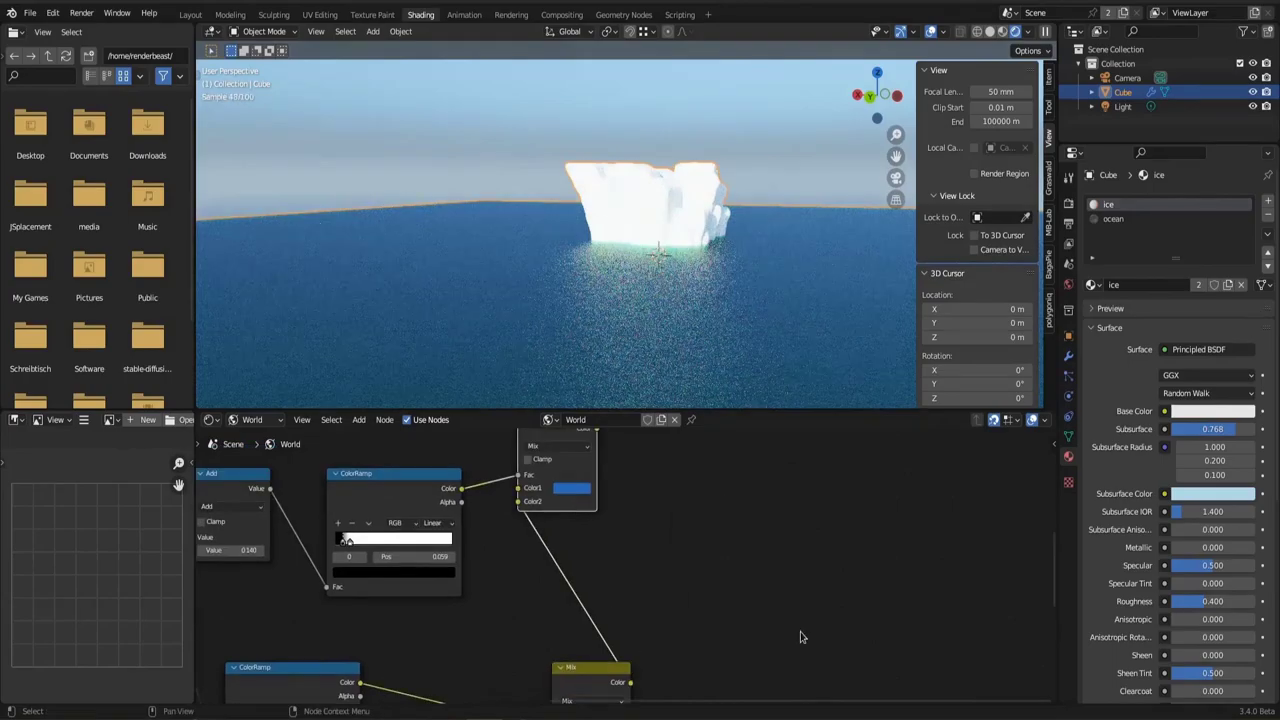
pyautogui.scroll(-2, 676, 634)
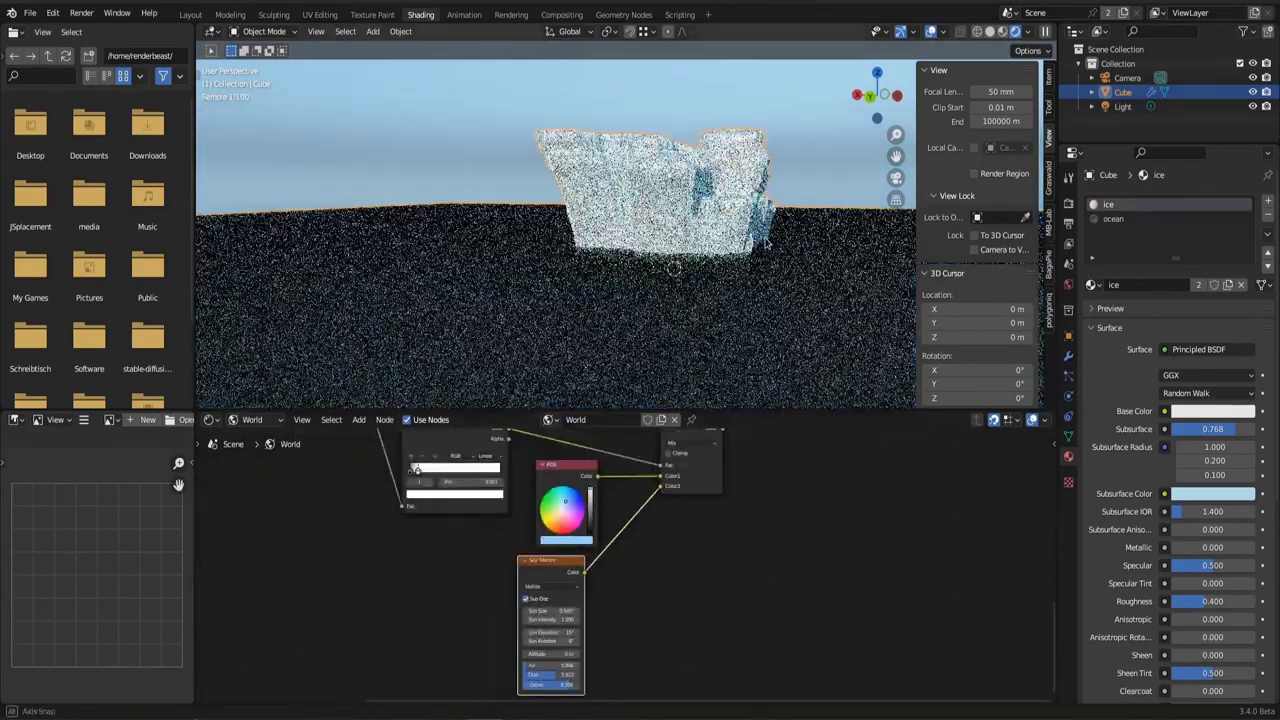
# Switch the shader editor from the World shader to the object's material
pyautogui.click(248, 419)
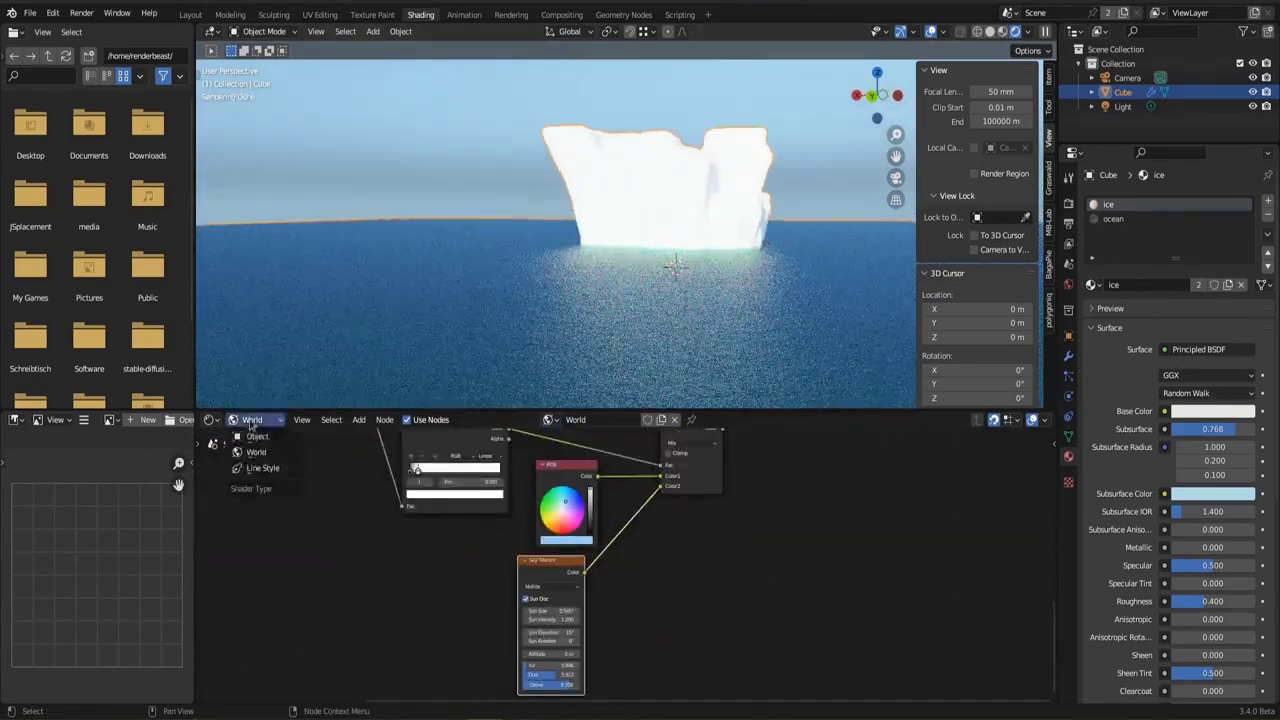
pyautogui.click(257, 436)
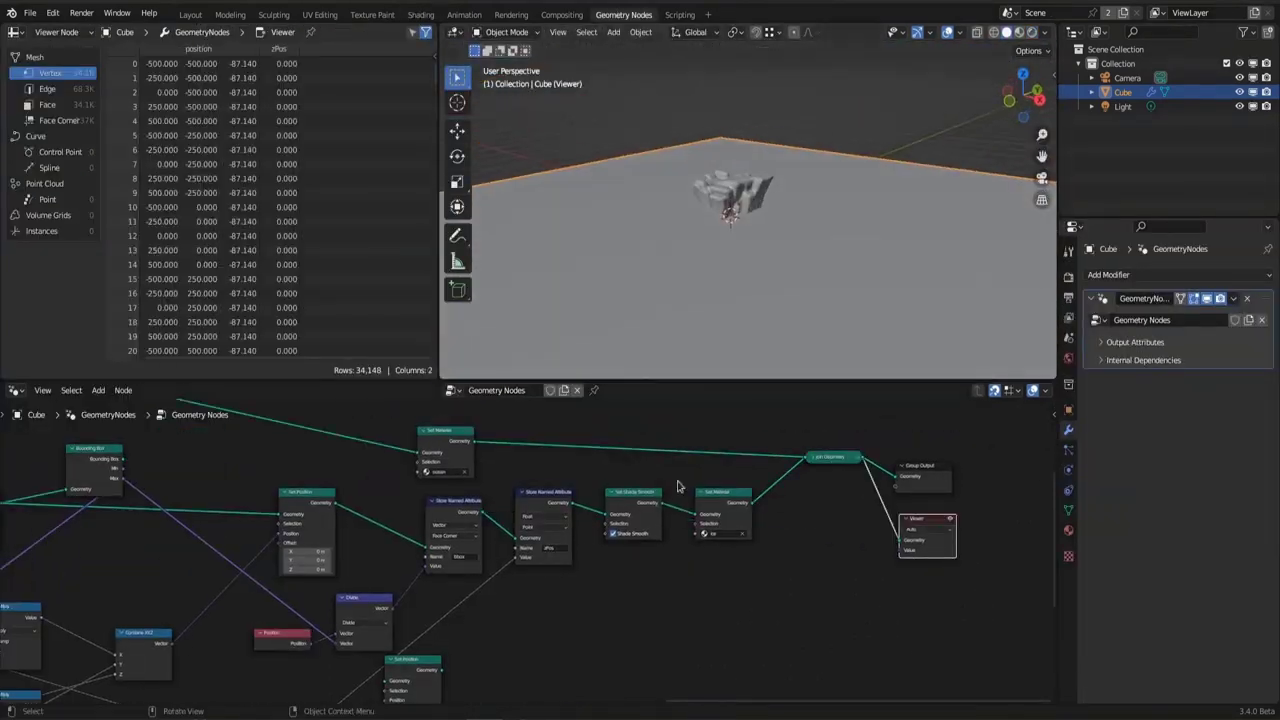
# Spread the iceberg wider in the geometry nodes by lowering the point density and setting the base grid's Size X to 200 m
pyautogui.moveTo(677, 486); pyautogui.dragTo(660, 530, button='middle')
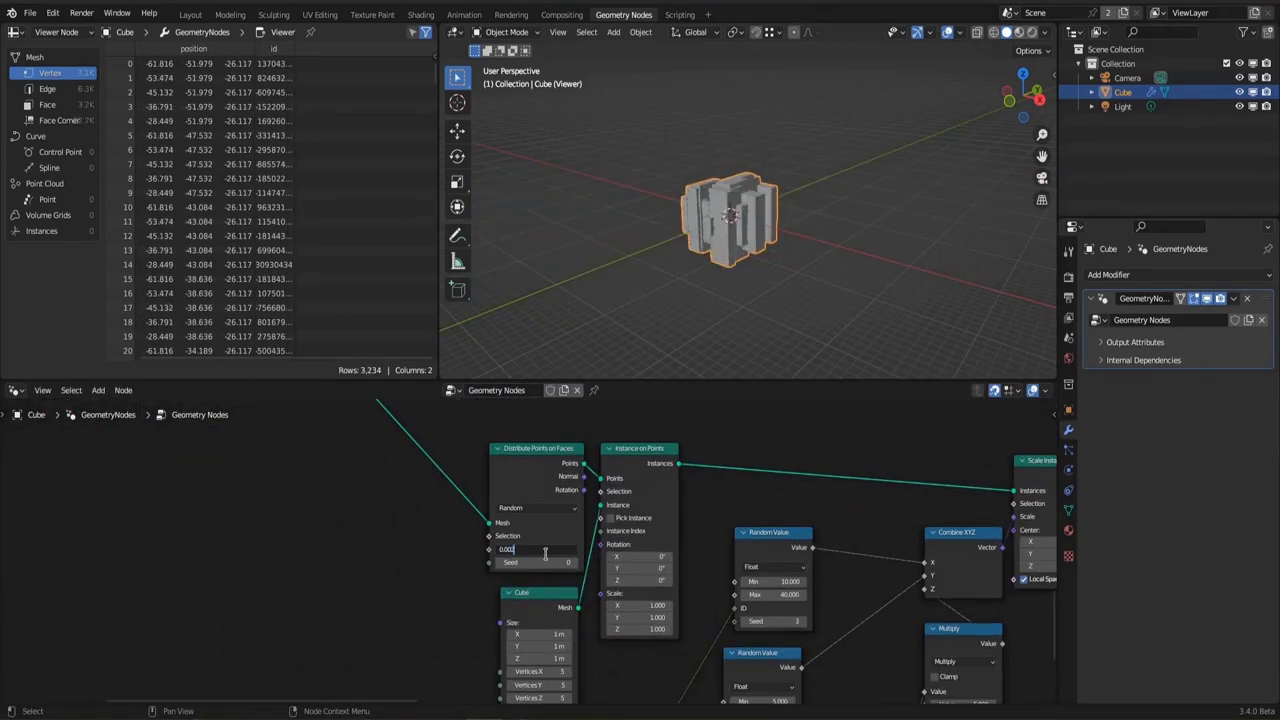
pyautogui.moveTo(494, 521); pyautogui.dragTo(310, 521)
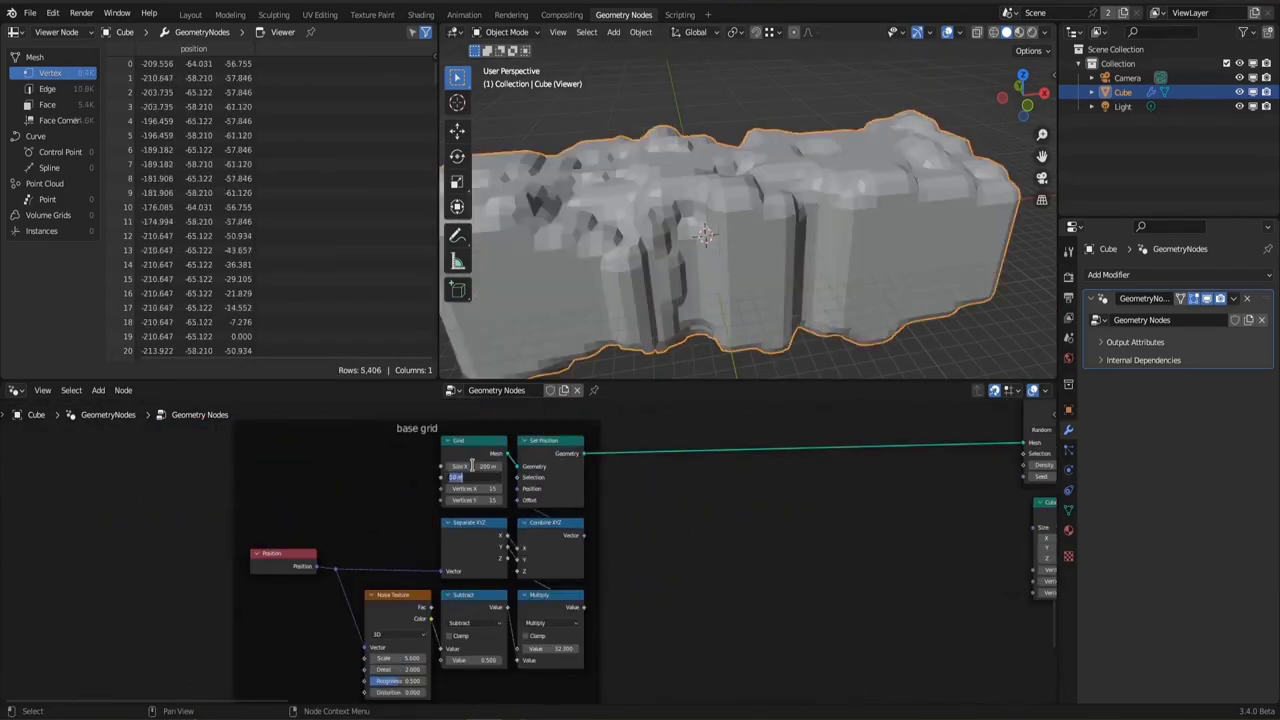
pyautogui.moveTo(561, 591); pyautogui.dragTo(727, 440)
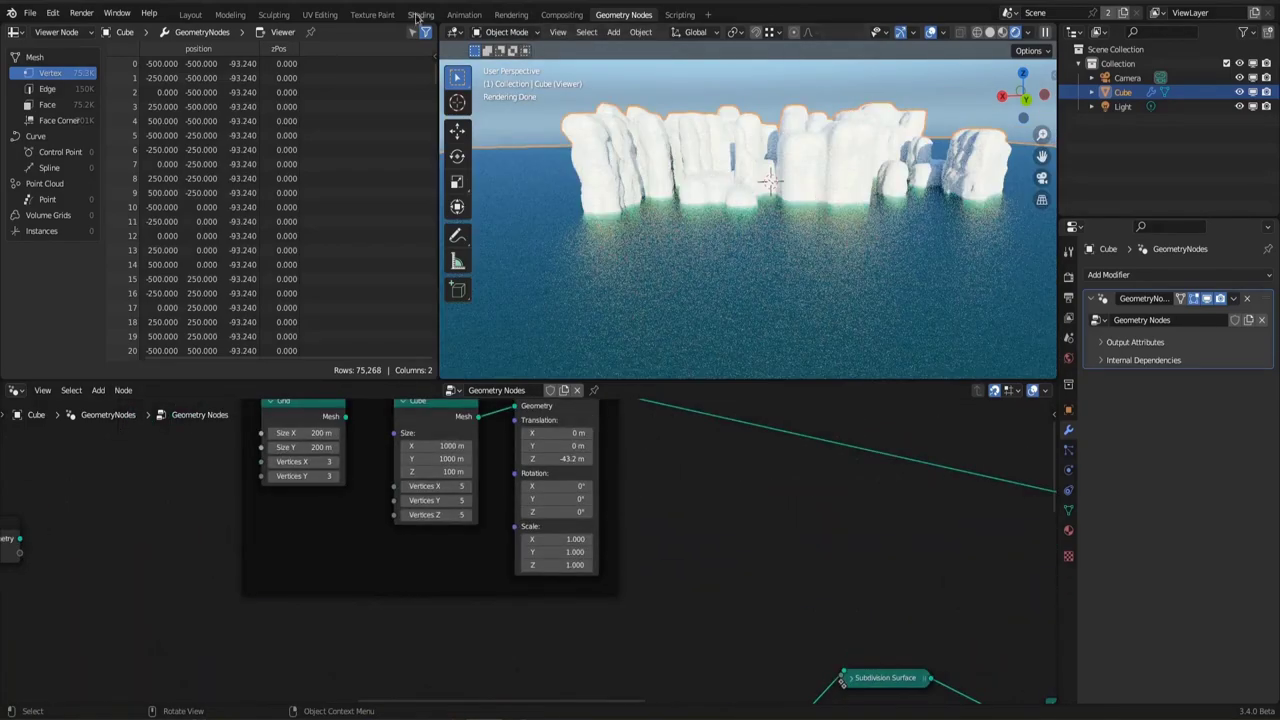
# Save the file and move the white stop of the ice material's Ease ColorRamp to about 0.541
pyautogui.click(420, 14)
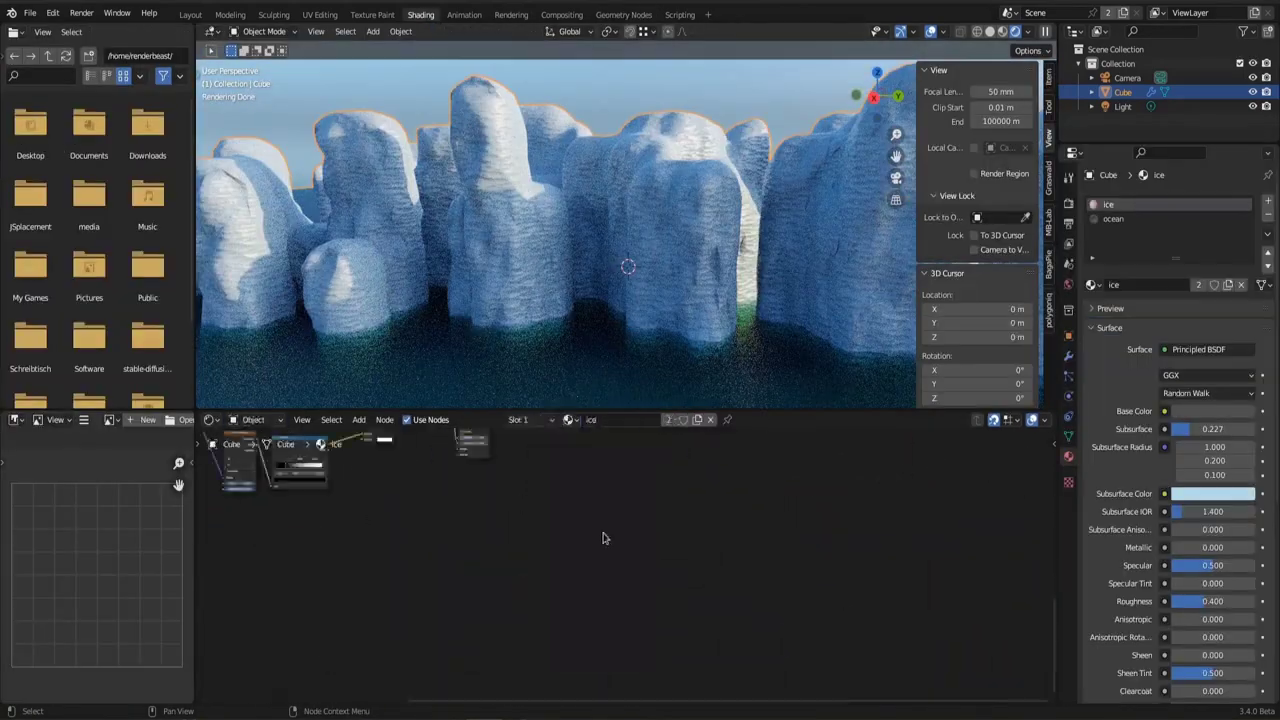
pyautogui.press('Home')
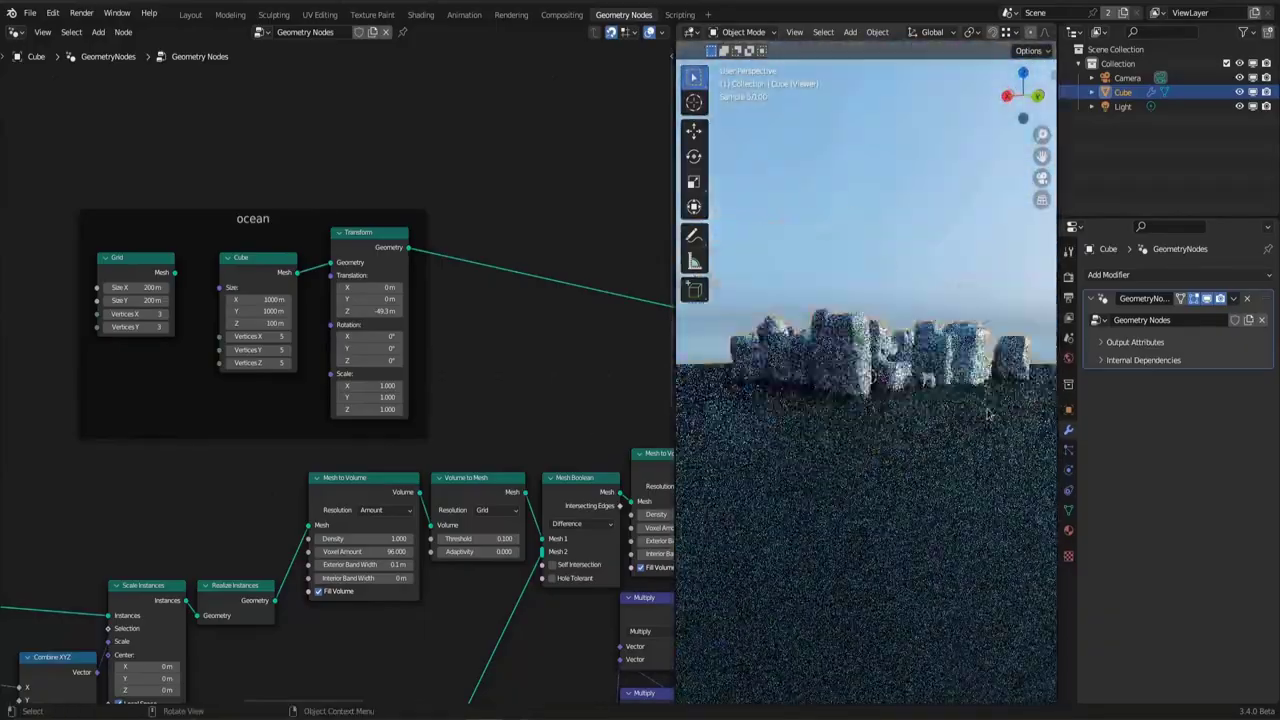
pyautogui.hotkey('ctrl', 's')
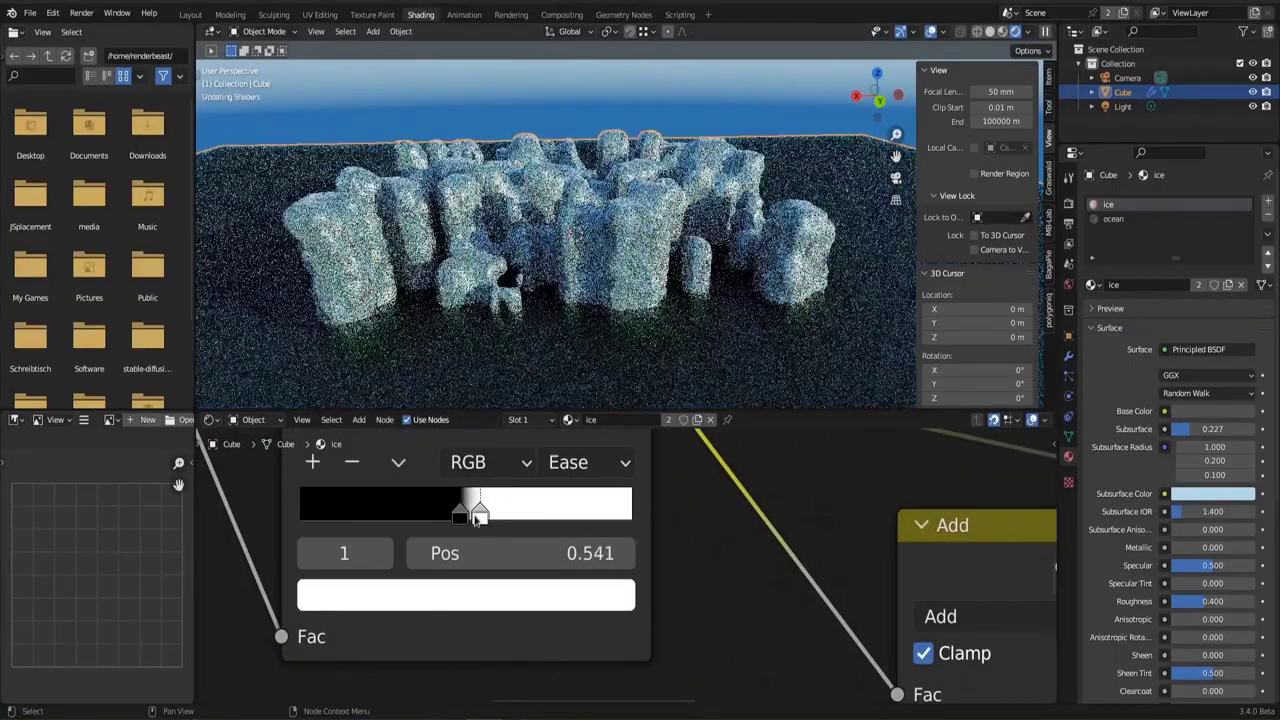
pyautogui.moveTo(541, 572); pyautogui.dragTo(535, 572)
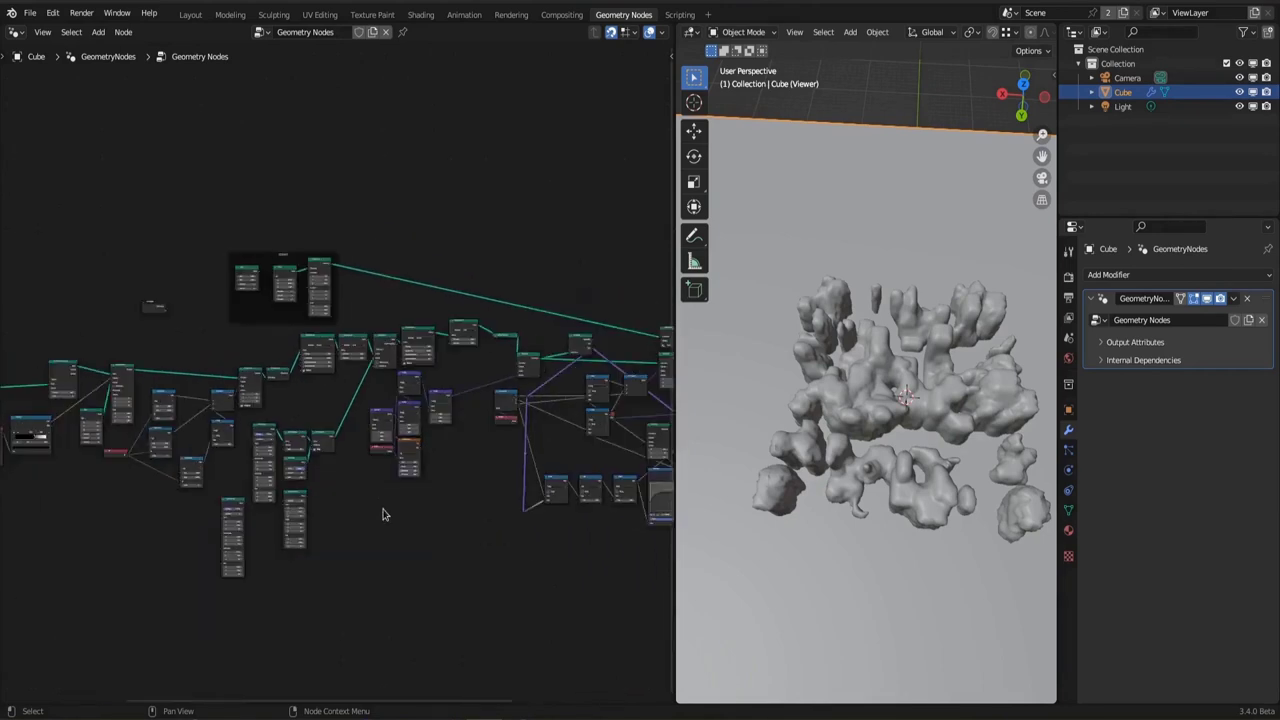
# Add a Curve Circle beside the drifties frame in the geometry nodes and preview it in place of the grid
pyautogui.click(1143, 386)
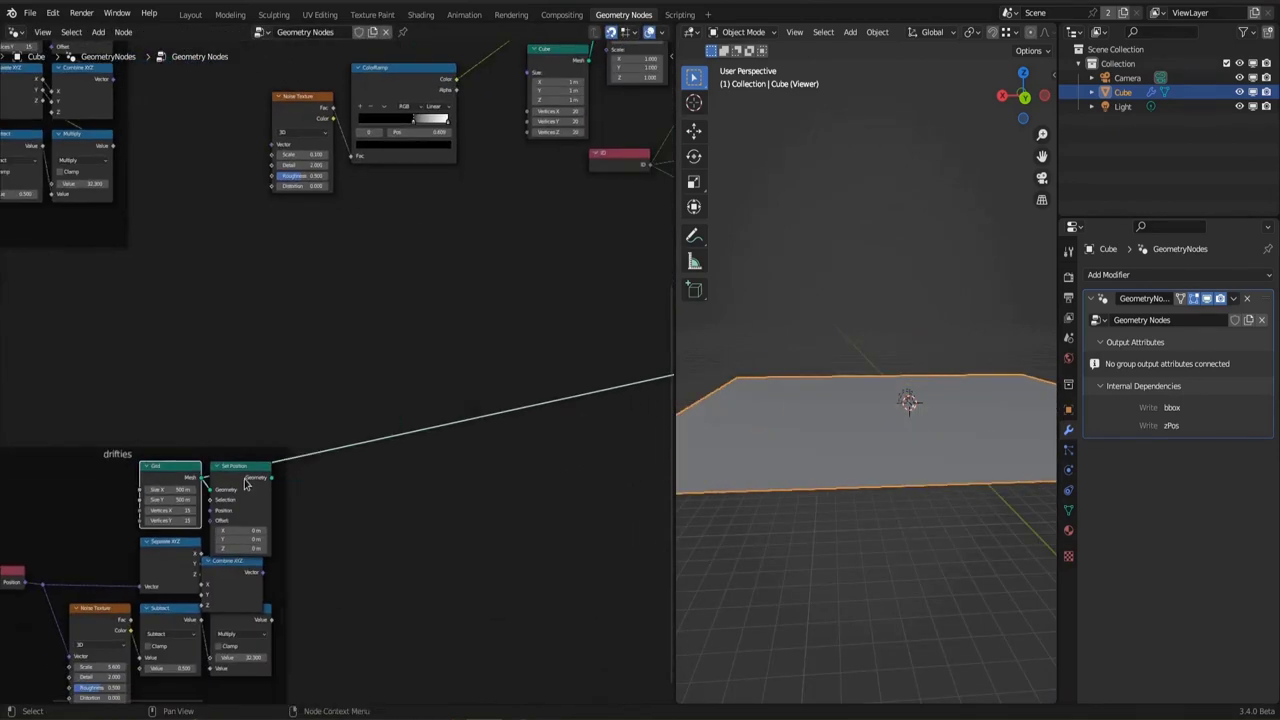
pyautogui.click(385, 411)
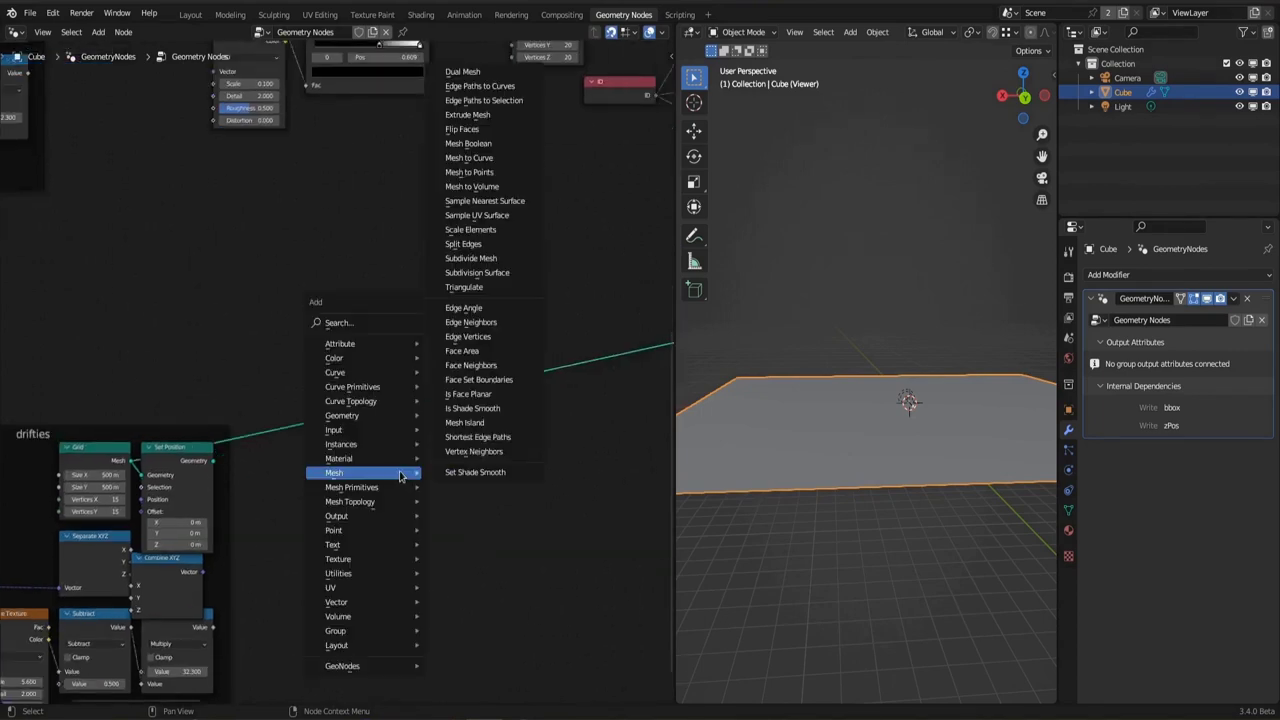
pyautogui.hotkey('ctrl', 'z')
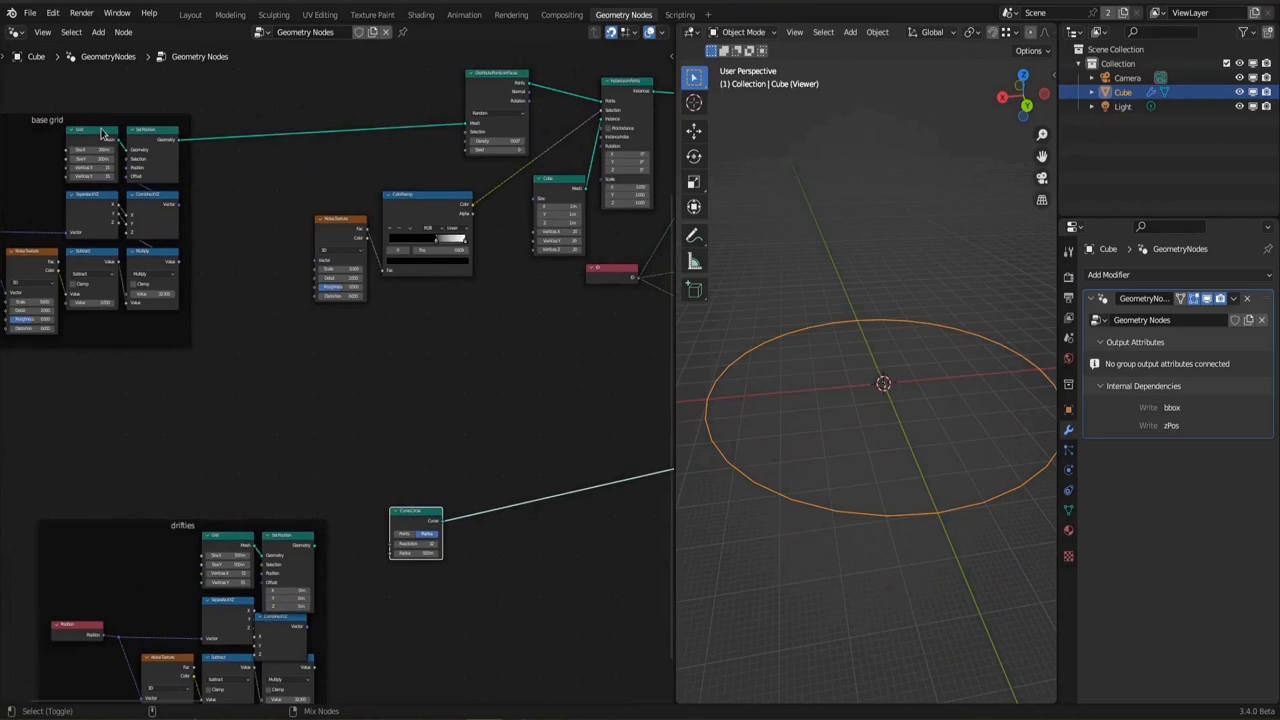
# Set the circle's radius to 400 m, fill it with Fill Curve, and scatter points with Distribute Points on Faces
pyautogui.scroll(3, 300, 500)
pyautogui.click(368, 500)
pyautogui.hotkey('shift', 'a')
pyautogui.moveTo(483, 447)
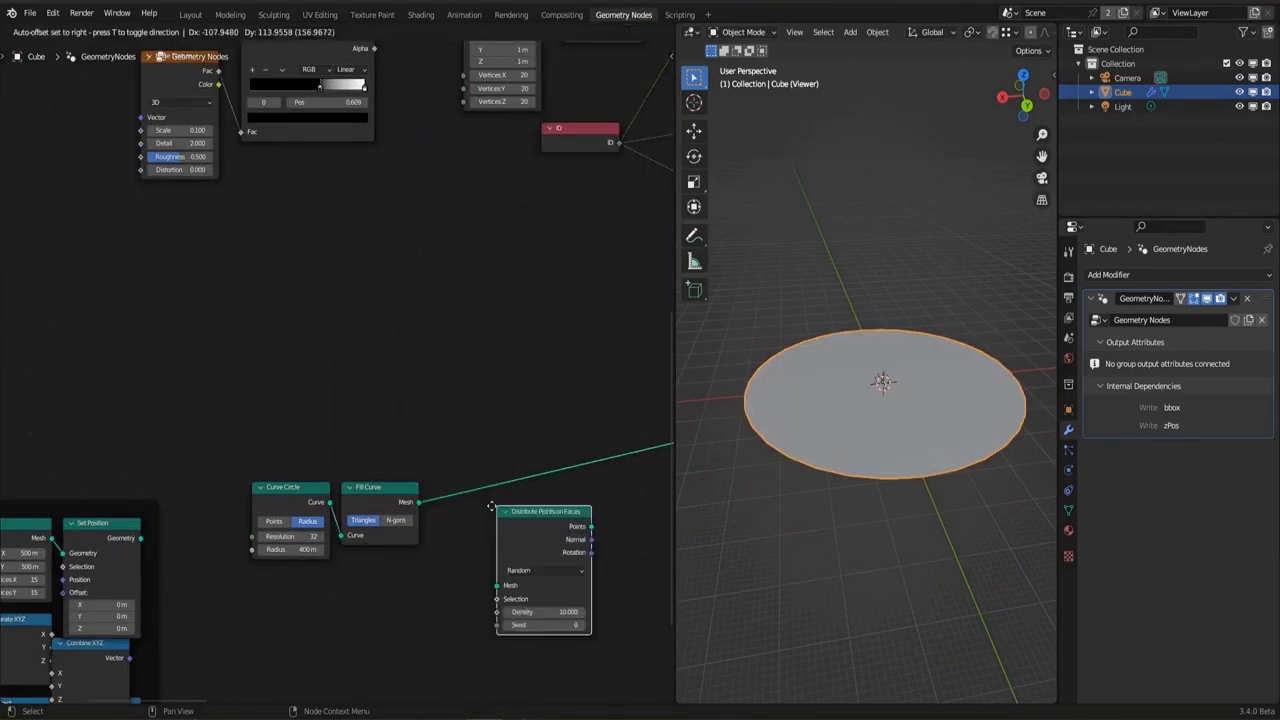
pyautogui.click(446, 483)
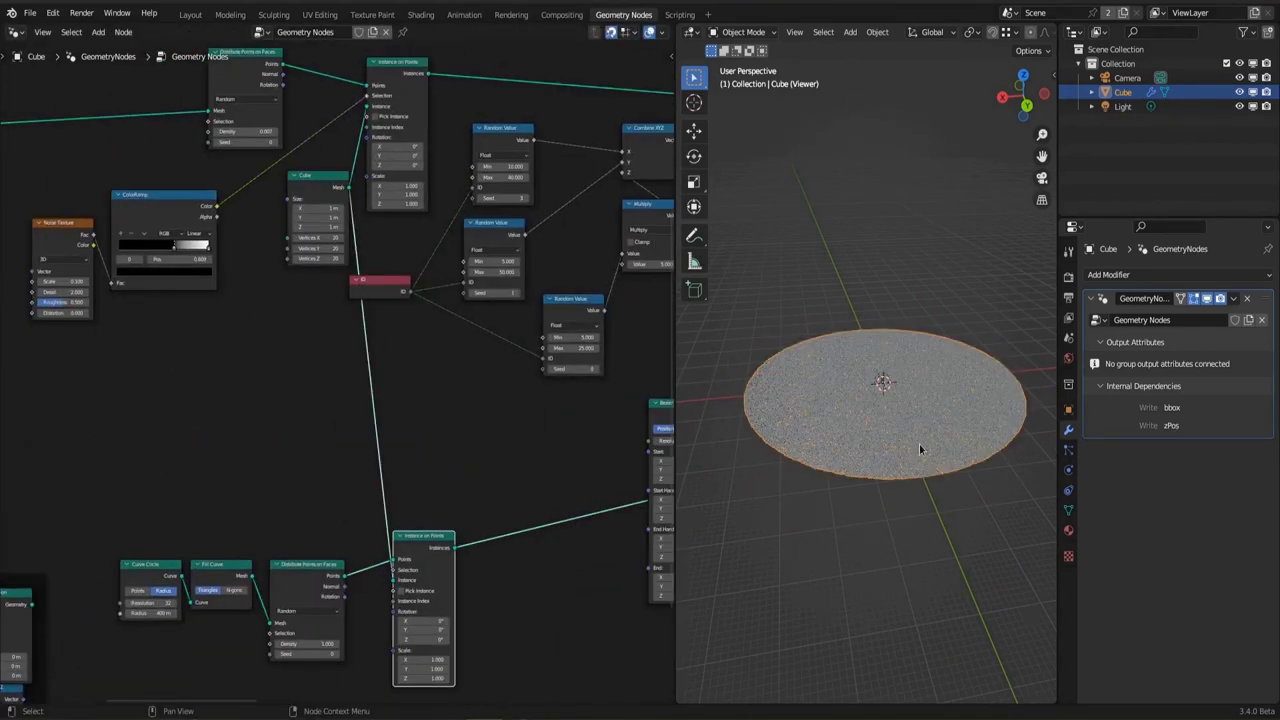
# Instance 1 m cubes on the circle's points at density 0.010 and scale them with copied Random Value and Scale Instances nodes
pyautogui.scroll(4, 919, 444)
pyautogui.moveTo(309, 646); pyautogui.dragTo(383, 472, button='middle')
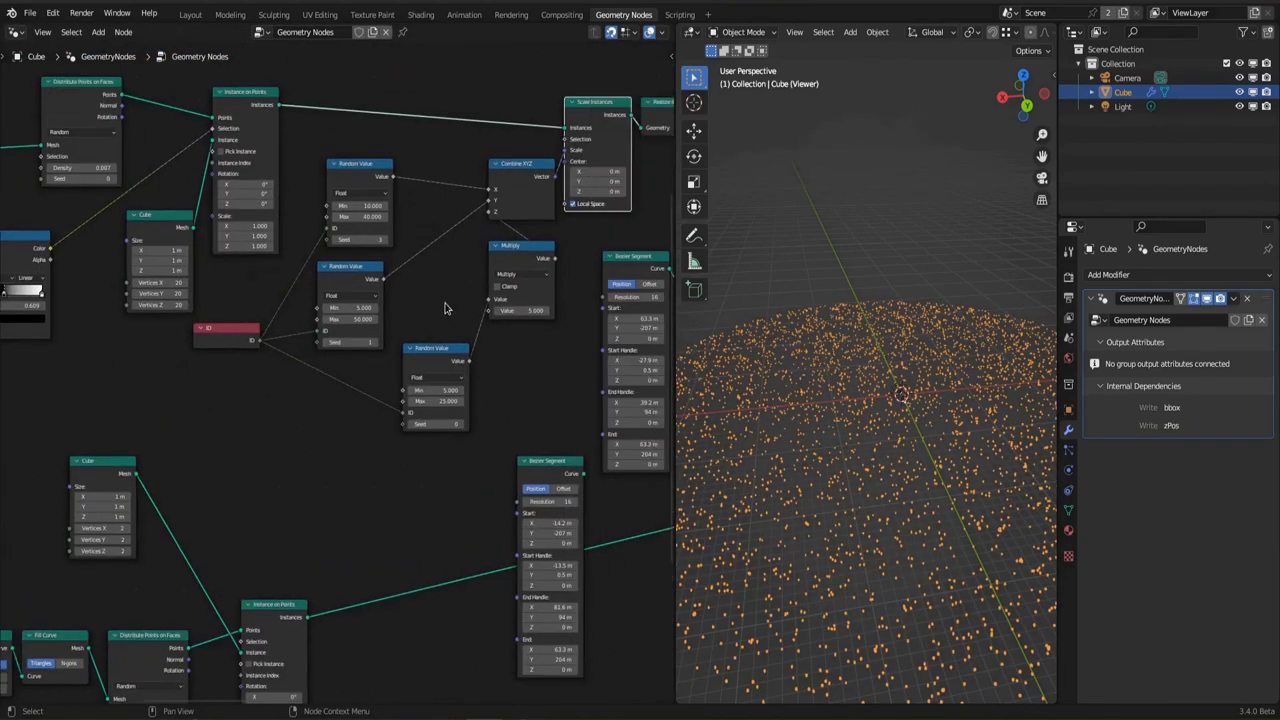
pyautogui.moveTo(335, 272); pyautogui.dragTo(343, 273)
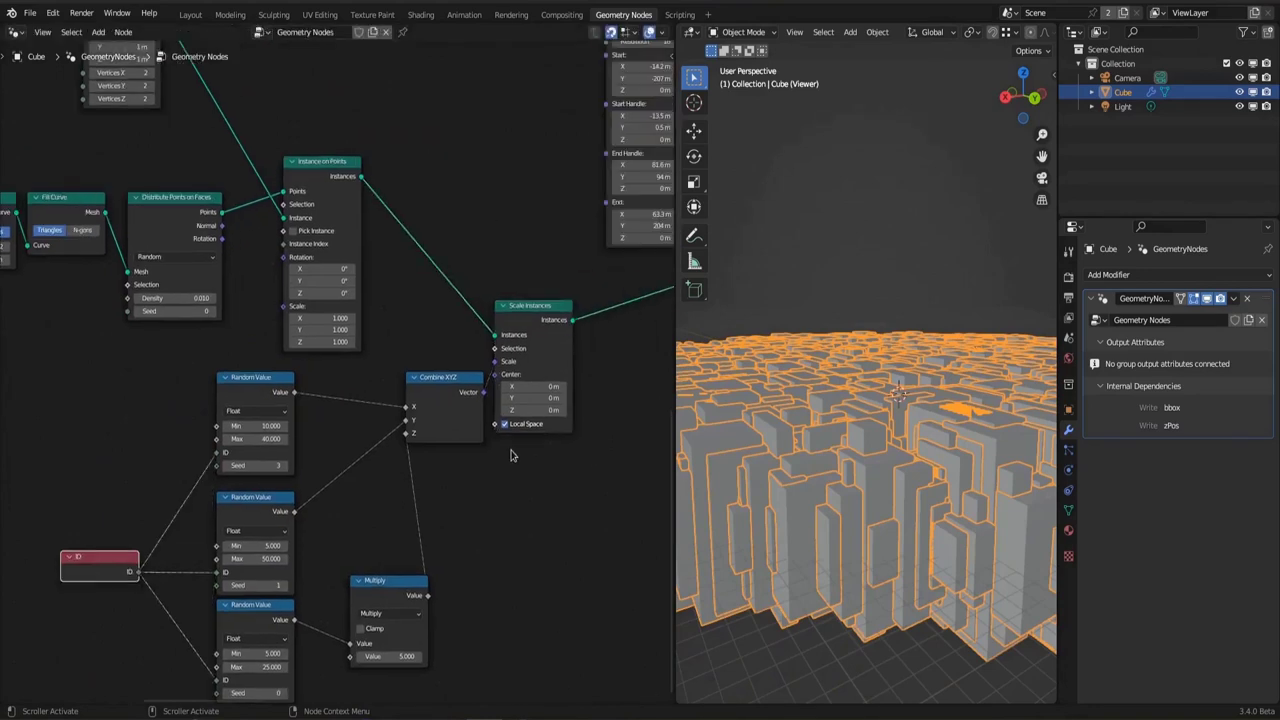
pyautogui.moveTo(870, 330); pyautogui.dragTo(848, 290, button='middle')
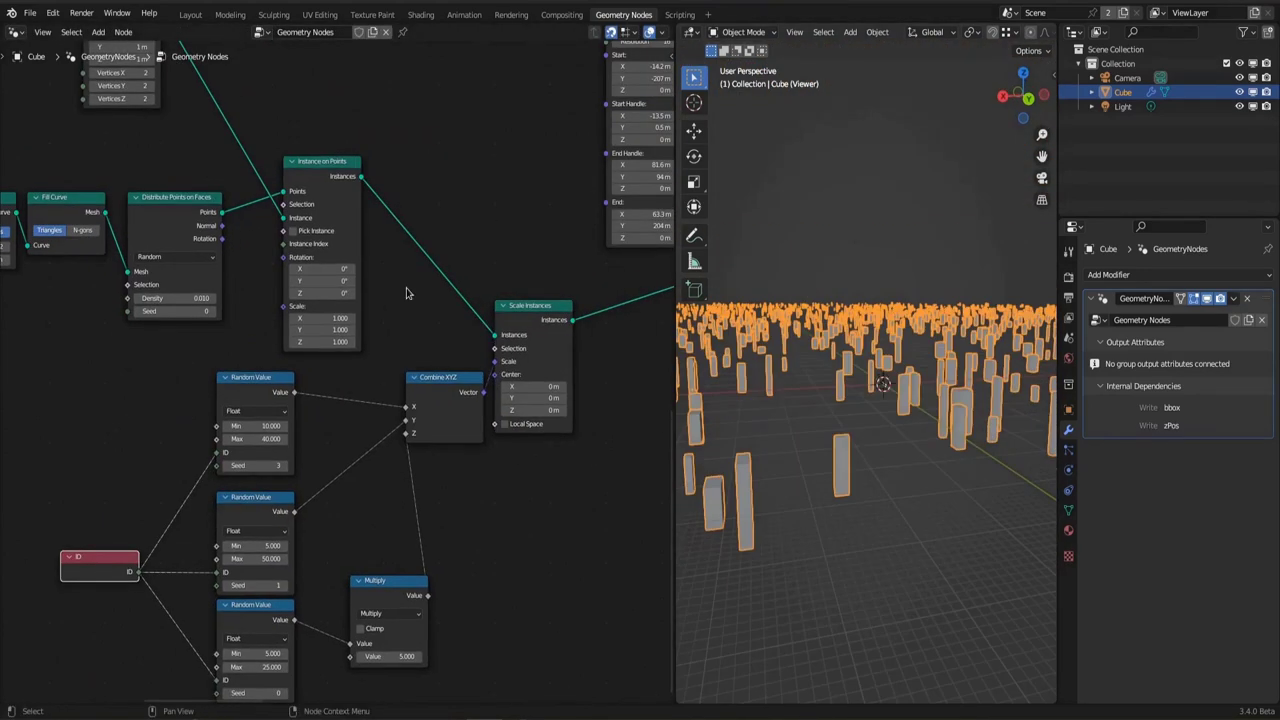
pyautogui.moveTo(414, 378); pyautogui.dragTo(321, 438)
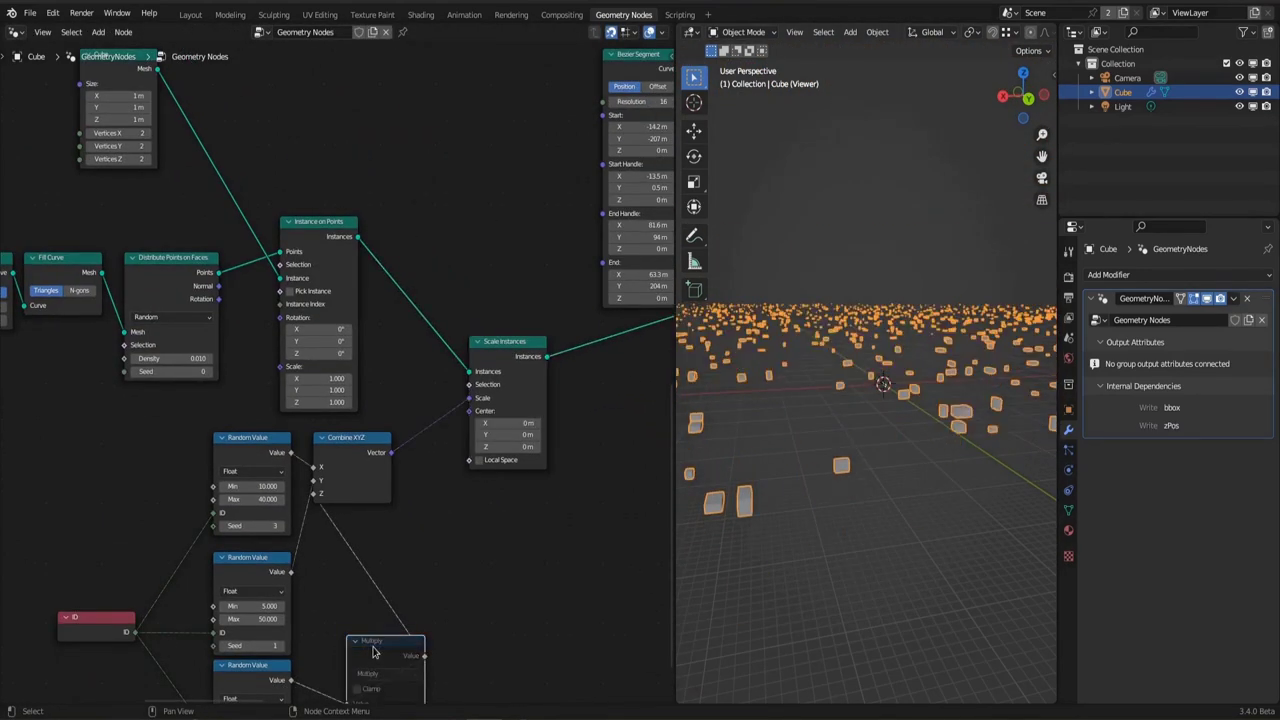
# Set the cubes' random scale ranges to X 120–200, Y 150–250 and Z 200–250, and connect Z without the Multiply node
pyautogui.click(248, 308)
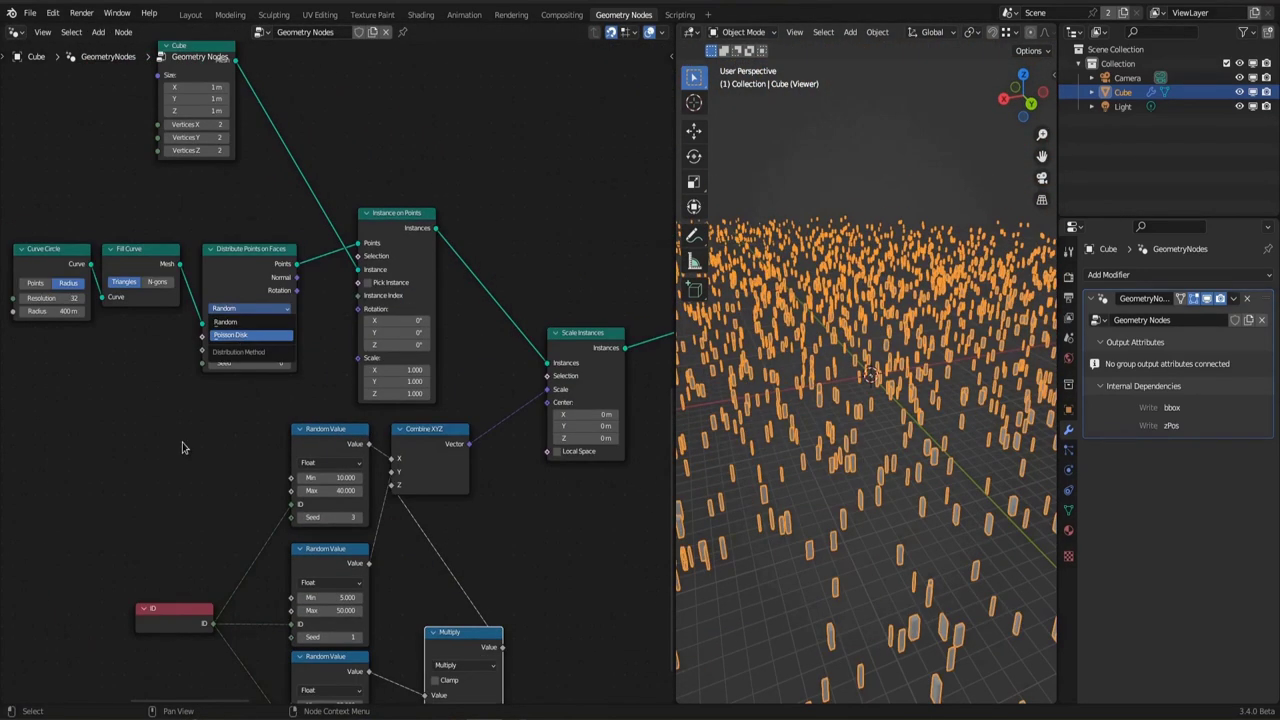
pyautogui.click(237, 336)
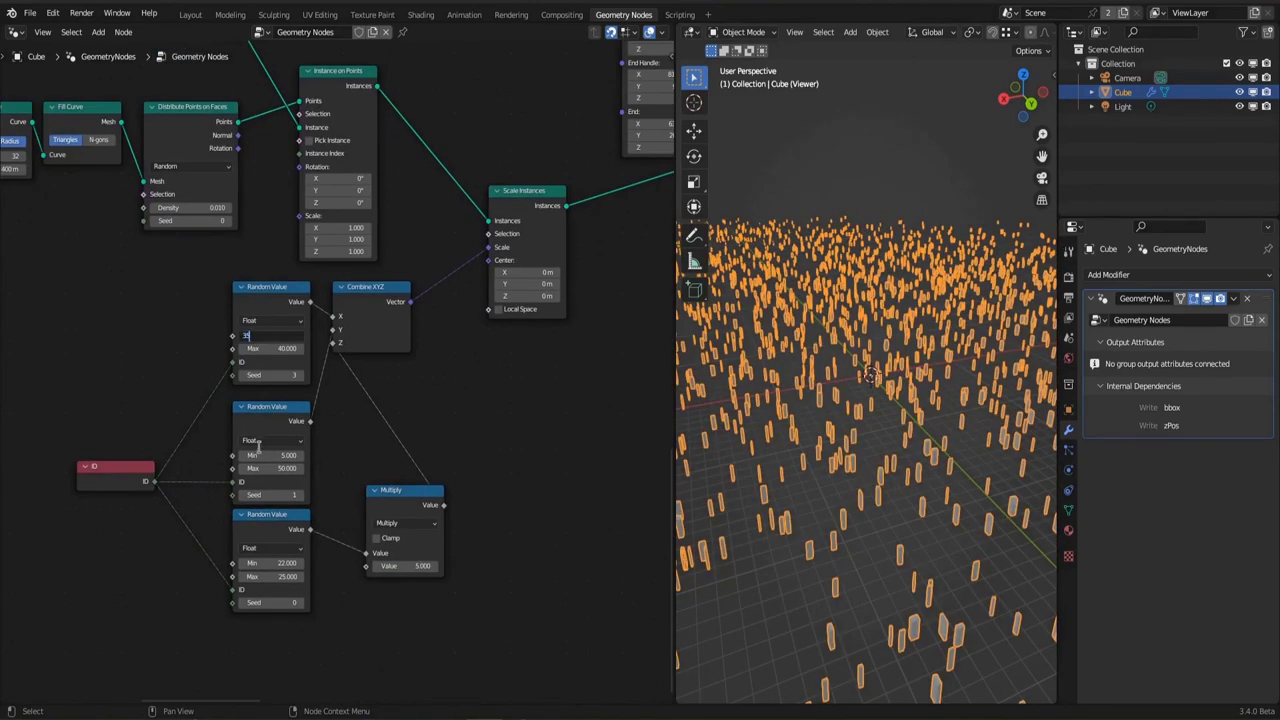
pyautogui.moveTo(880, 432); pyautogui.dragTo(926, 425, button='middle')
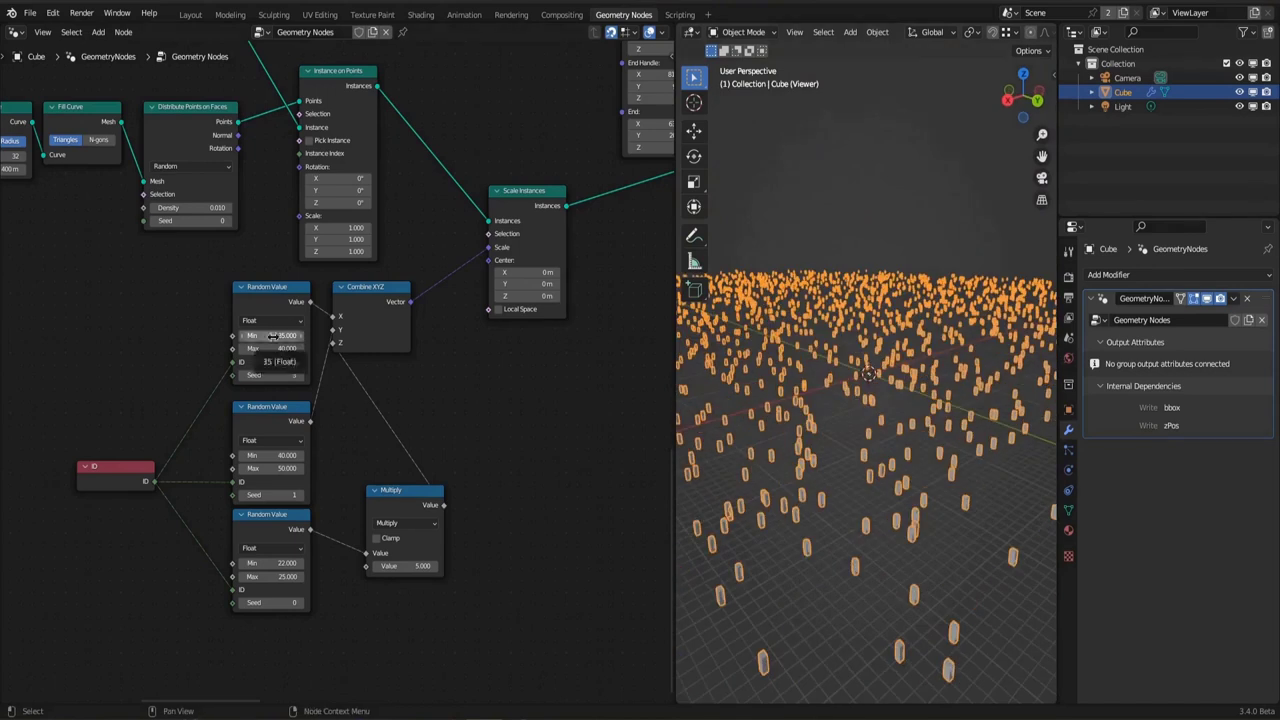
pyautogui.moveTo(845, 548); pyautogui.dragTo(851, 535, button='middle')
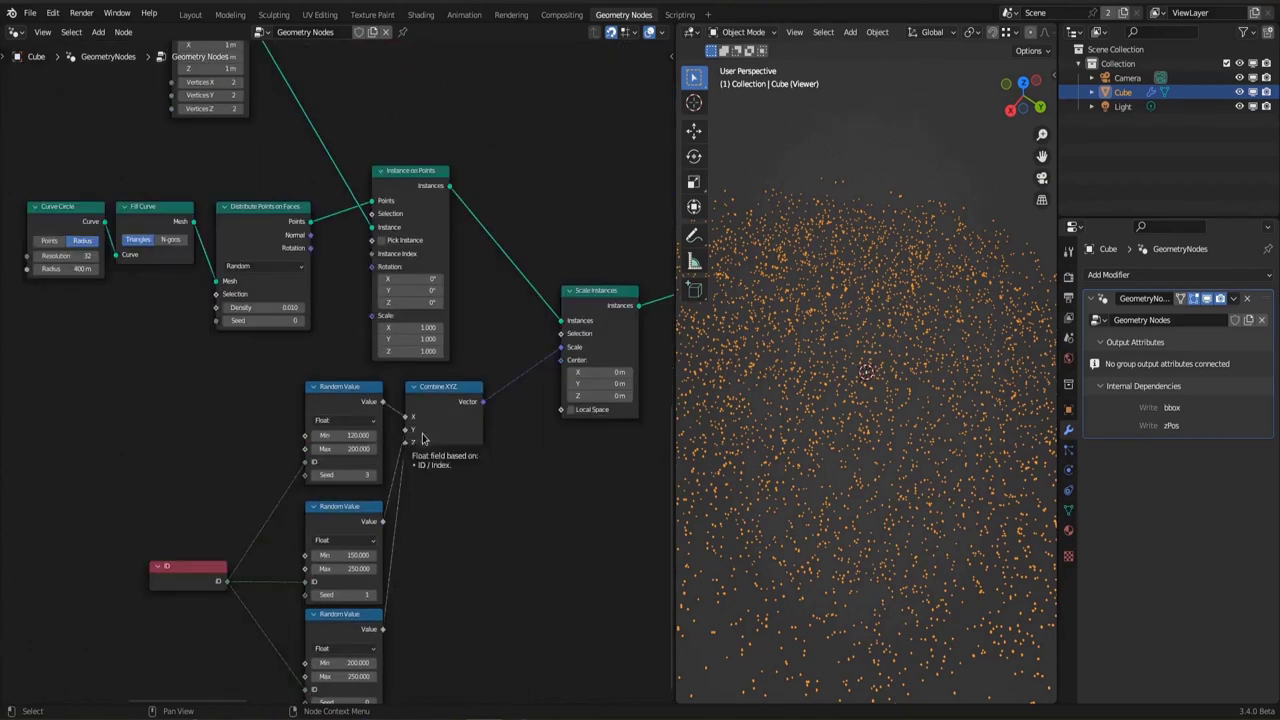
# Enable Local Space on the drift cubes' Scale Instances node and set the X Random Value range to 20–50
pyautogui.press('Home')
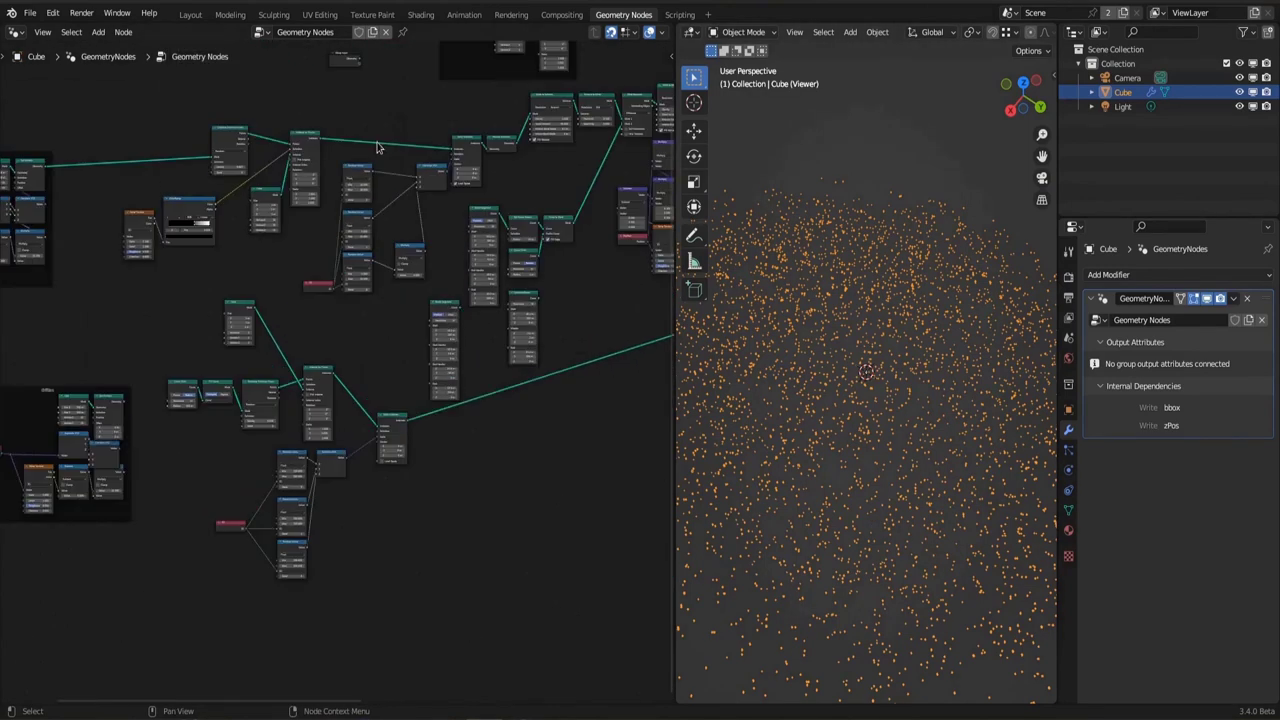
pyautogui.keyDown('ctrl'); pyautogui.moveTo(315, 380); pyautogui.dragTo(463, 505, button='middle'); pyautogui.keyUp('ctrl')
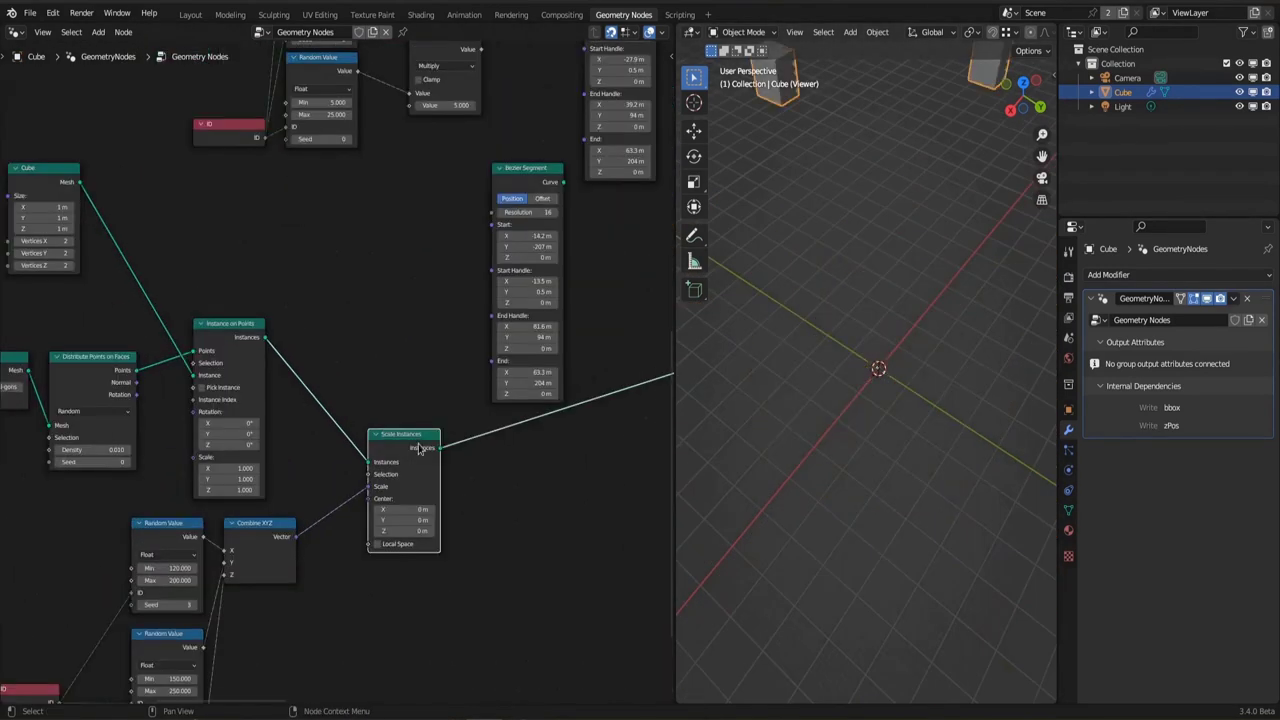
pyautogui.click(374, 544)
pyautogui.moveTo(348, 678); pyautogui.dragTo(445, 489, button='middle')
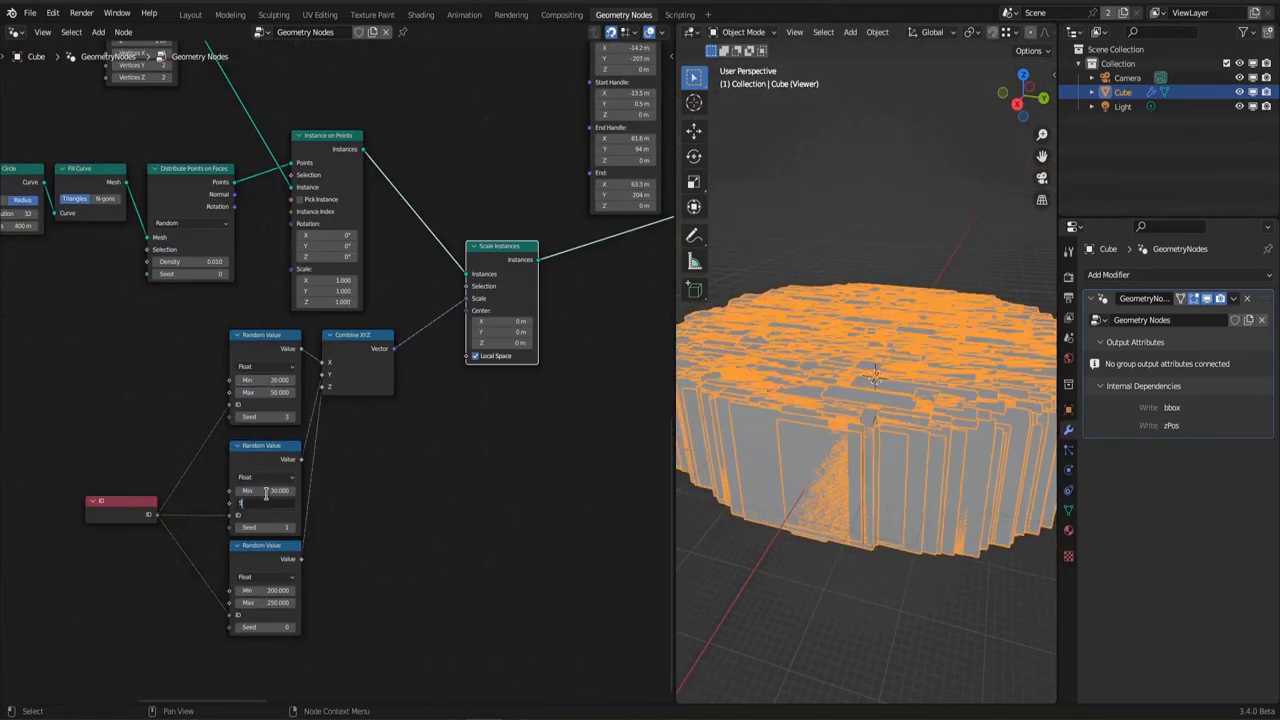
pyautogui.scroll(-1, 345, 390)
pyautogui.click(278, 379)
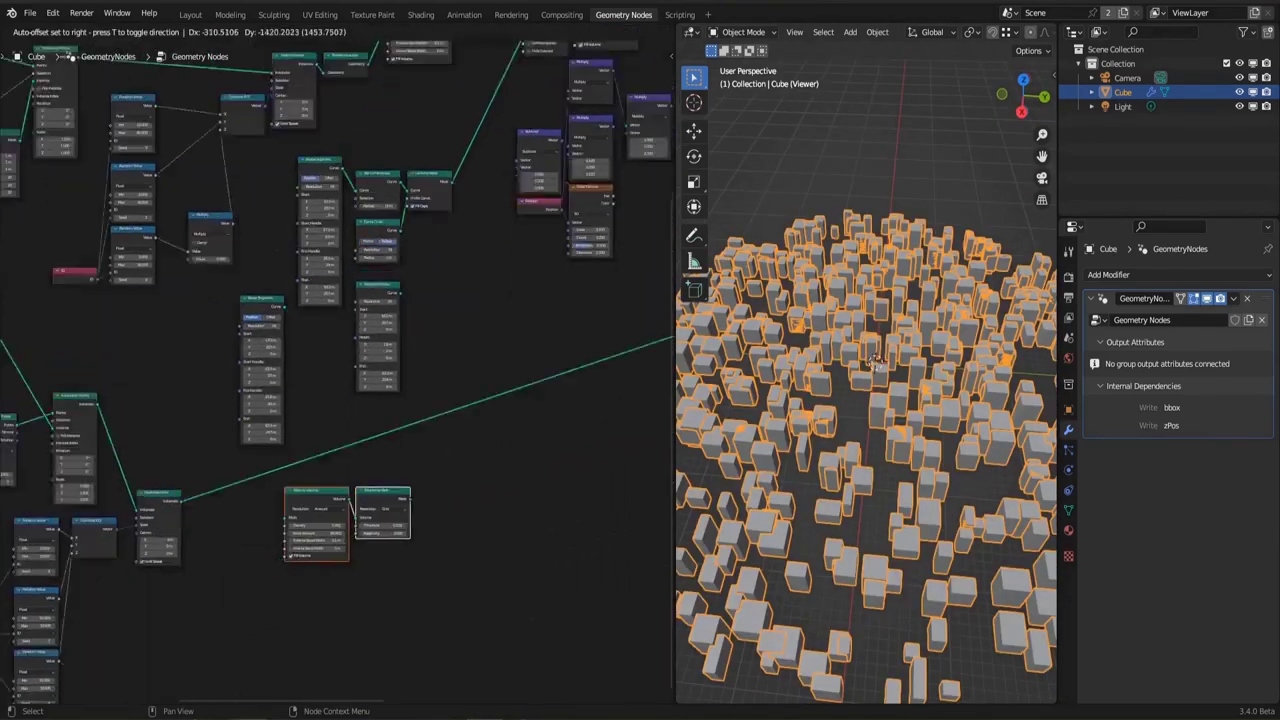
# Remesh the scaled cubes through Mesh to Volume and Volume to Mesh, and set their Z Random Value range to 20–50
pyautogui.moveTo(860, 450); pyautogui.dragTo(836, 567, button='middle')
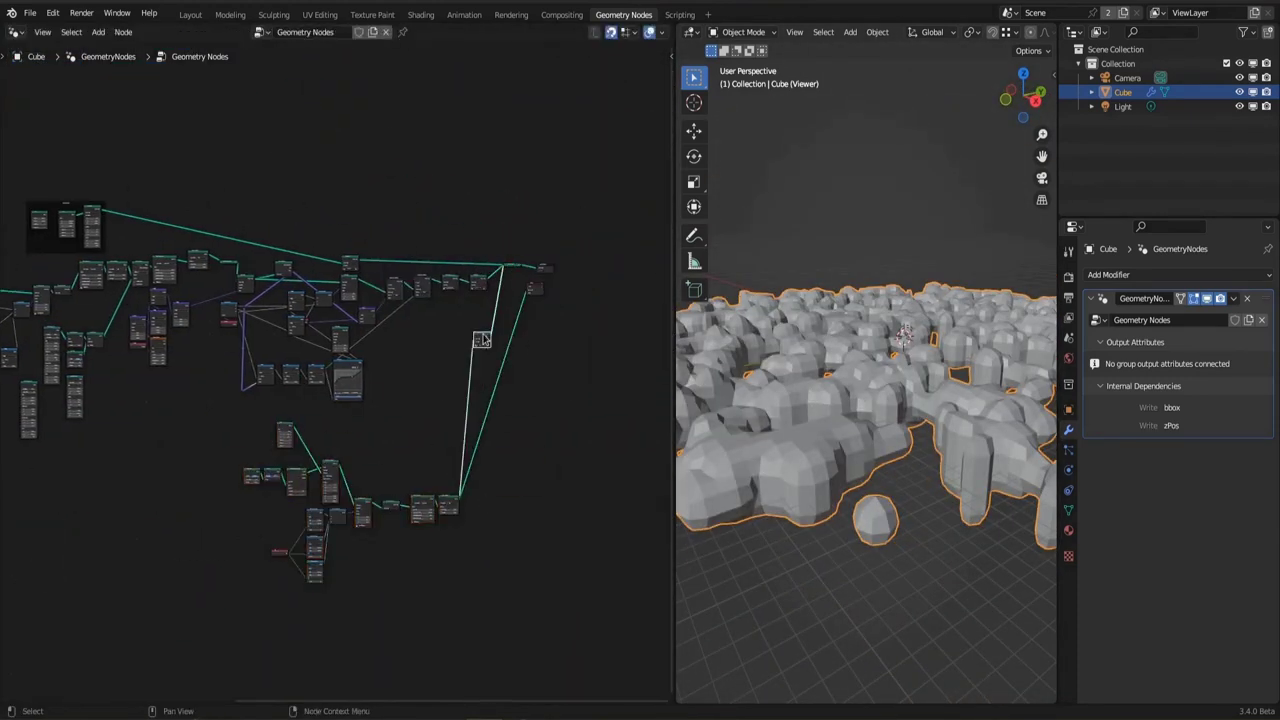
pyautogui.scroll(5, 401, 557)
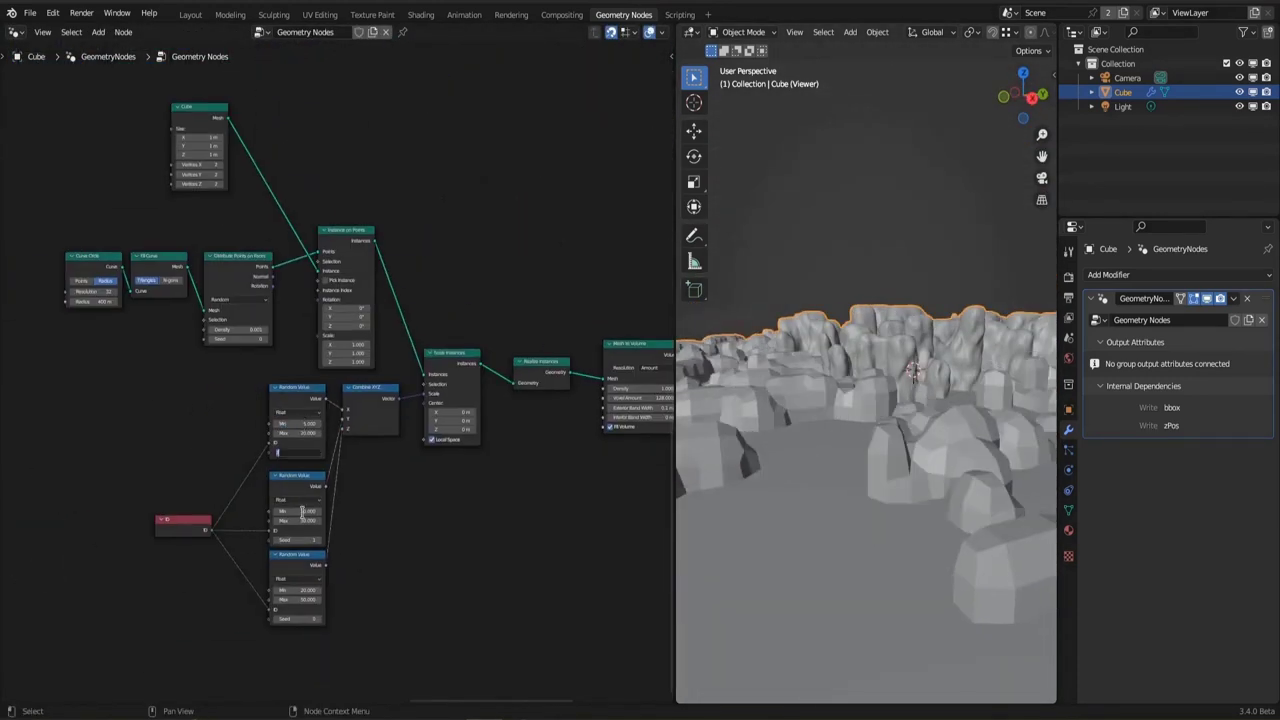
pyautogui.press('Return')
pyautogui.moveTo(440, 520); pyautogui.dragTo(355, 600, button='middle')
# Add a Transform node to the drift ice chain and place it after Volume to Mesh to lower the chunks in the water
pyautogui.hotkey('shift', 'a')
pyautogui.moveTo(405, 358)
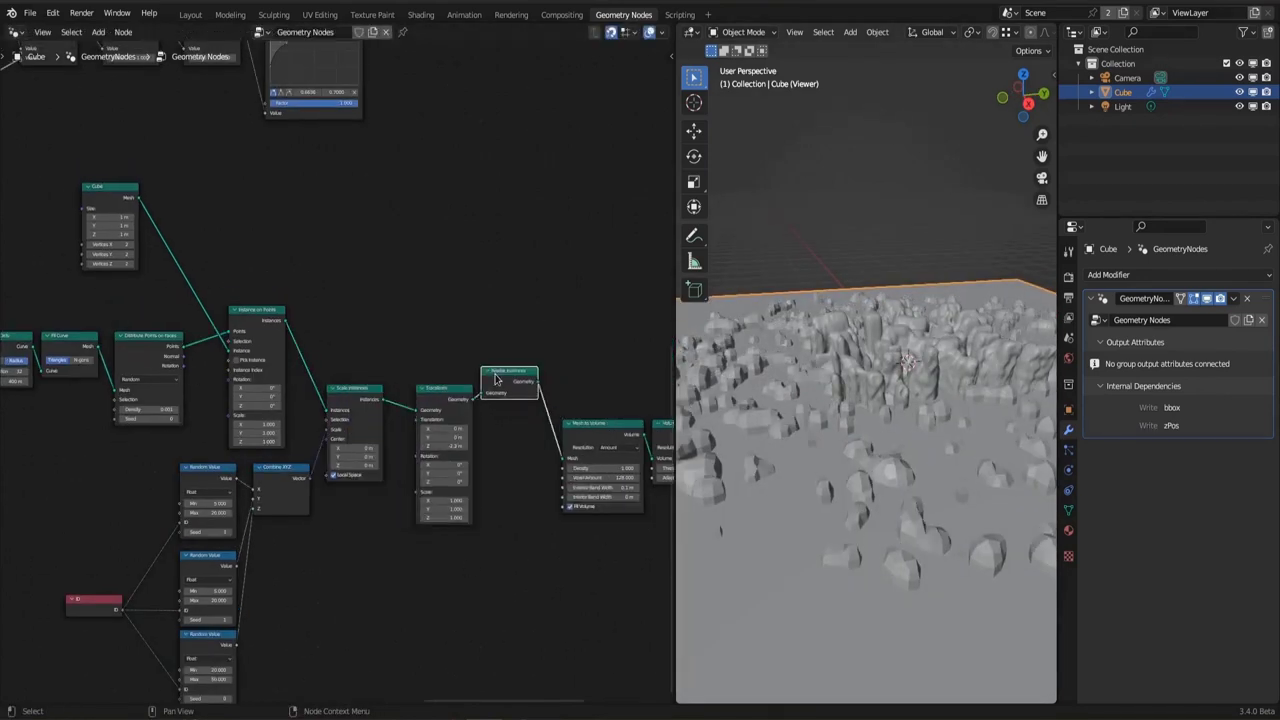
pyautogui.moveTo(435, 400); pyautogui.dragTo(584, 416)
pyautogui.moveTo(644, 358); pyautogui.dragTo(380, 382, button='middle')
pyautogui.press('z')
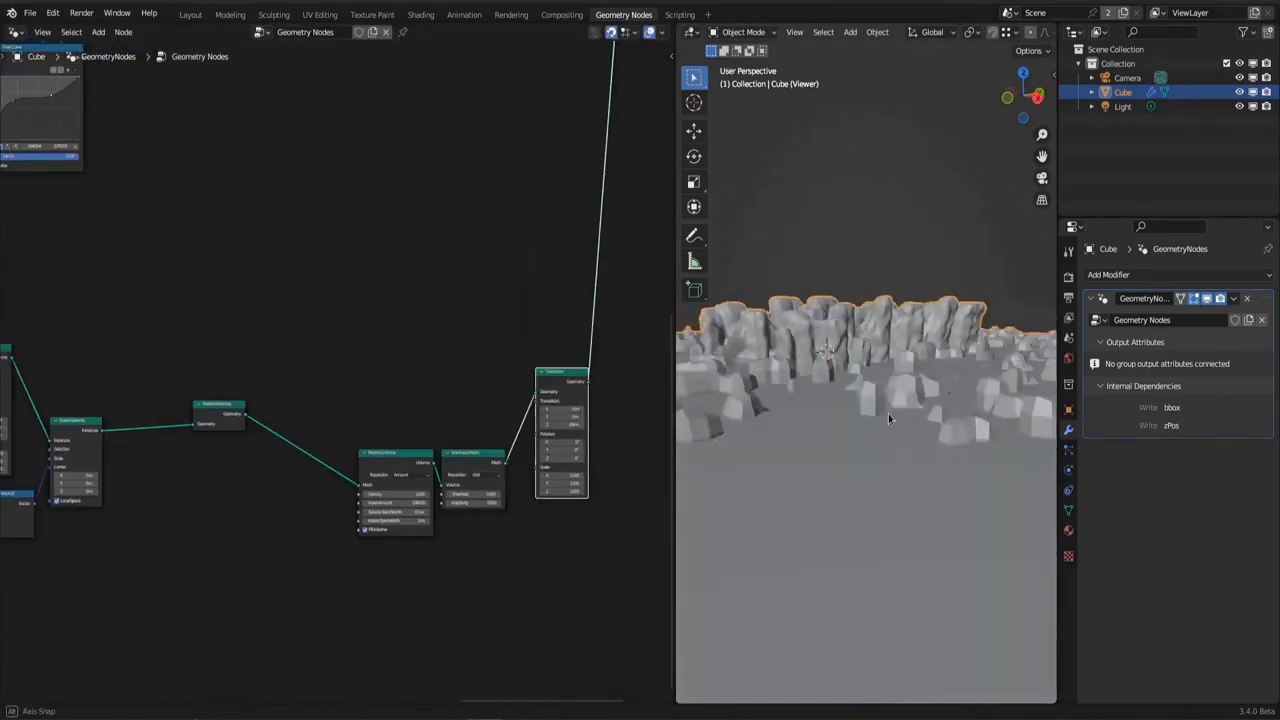
pyautogui.scroll(1, 491, 408)
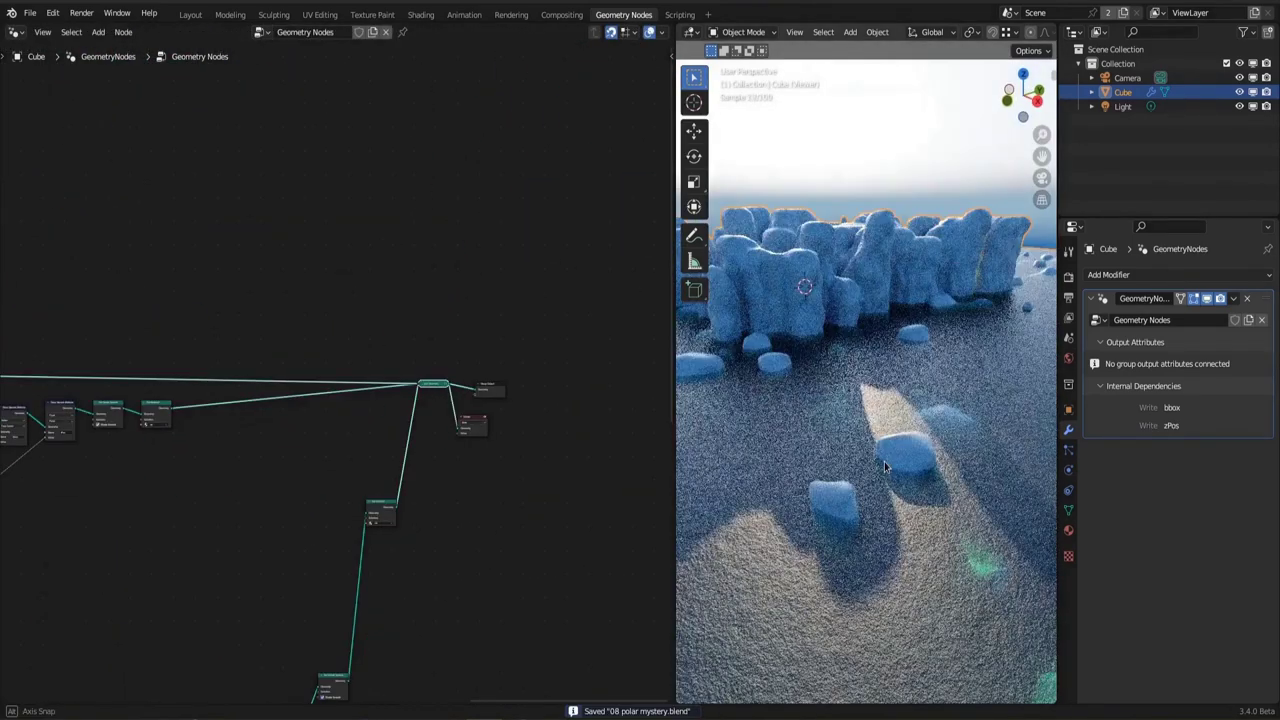
# Pass the joined iceberg and drift ice through a Transform with scale 0.5 and translation X 165 m, Y 220 m
pyautogui.moveTo(884, 466)
pyautogui.mouseDown(button='middle')
pyautogui.moveTo(923, 400)
pyautogui.moveTo(910, 474)
pyautogui.moveTo(900, 410)
pyautogui.moveTo(870, 450)
pyautogui.mouseUp(button='middle')
pyautogui.moveTo(427, 481); pyautogui.dragTo(348, 418)
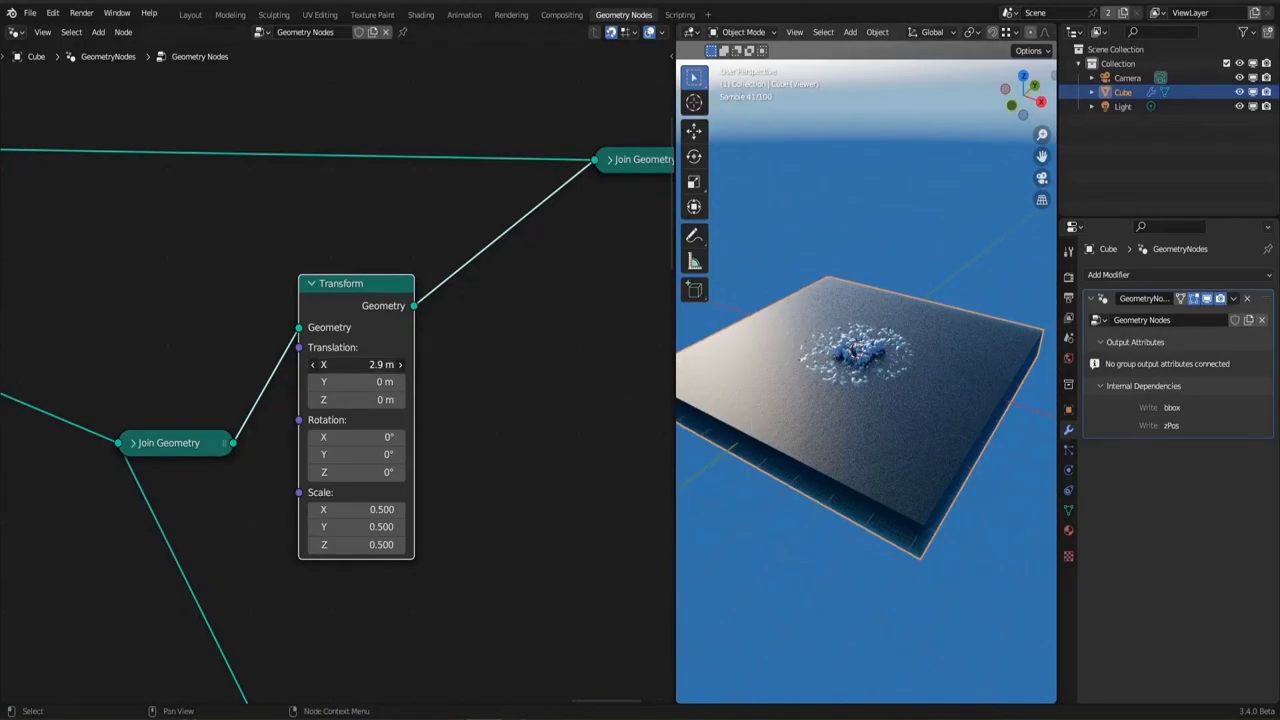
pyautogui.moveTo(360, 364); pyautogui.dragTo(460, 364)
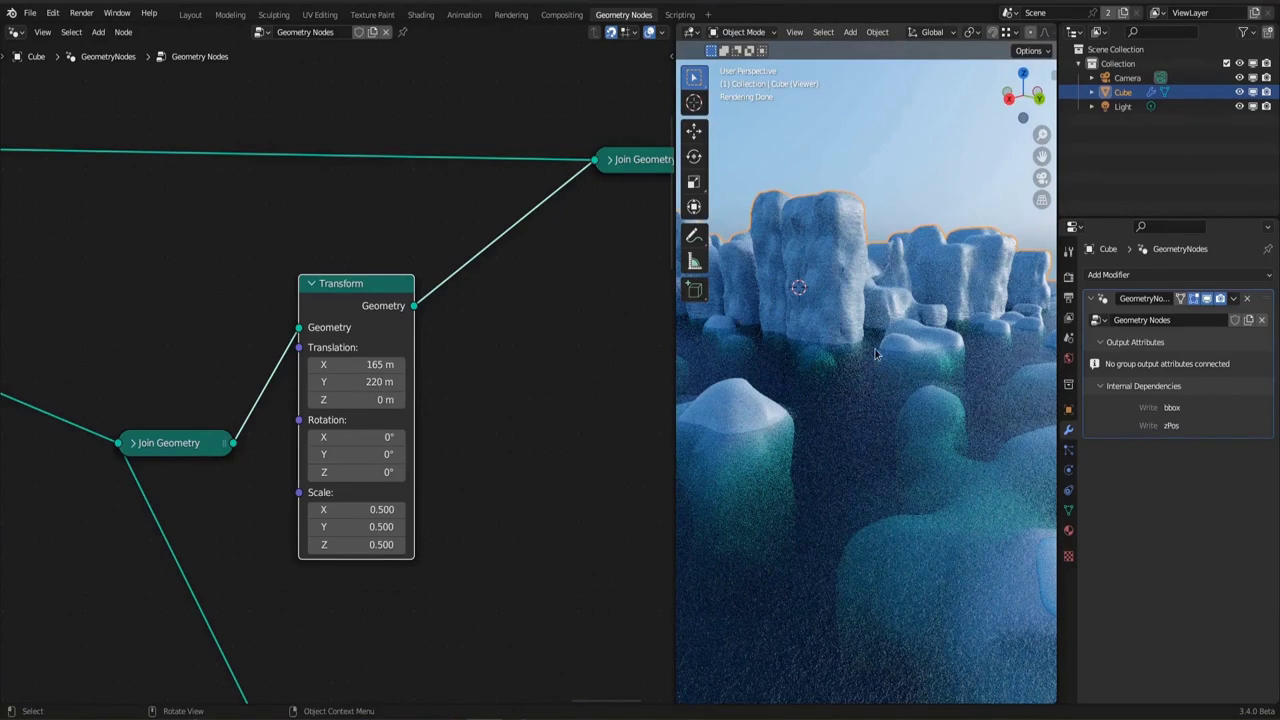
pyautogui.press('z')
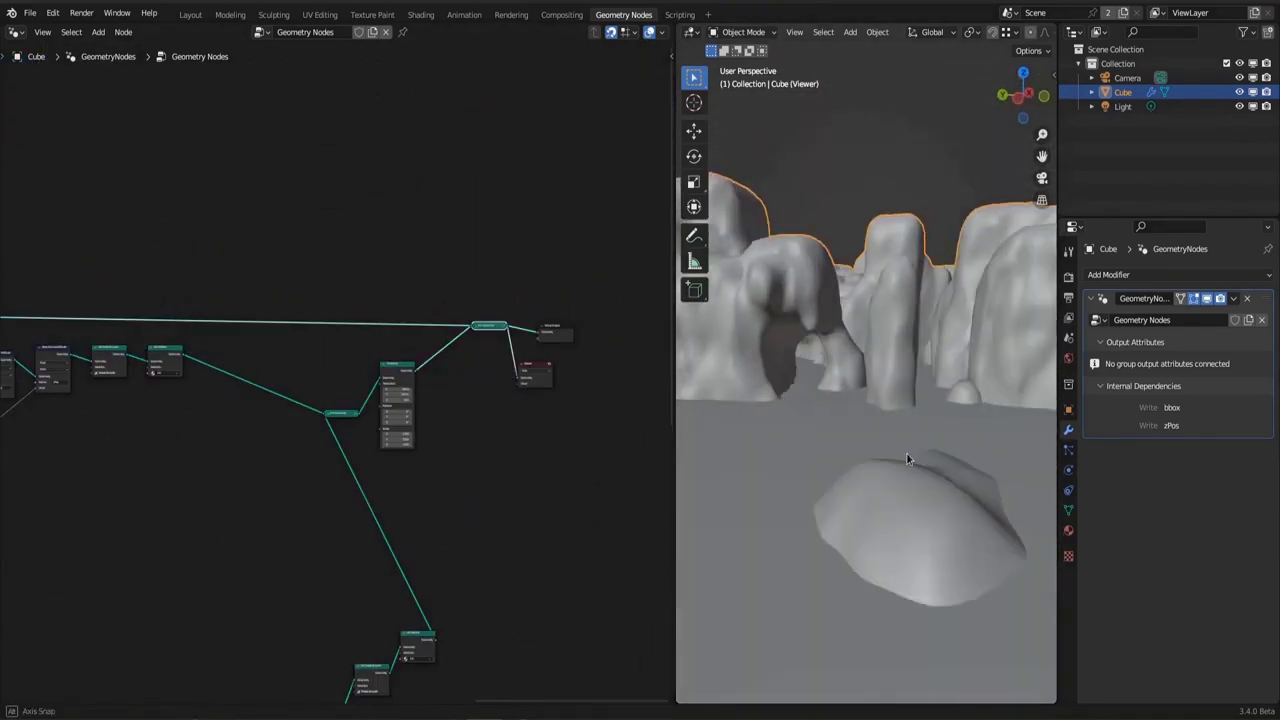
pyautogui.moveTo(906, 450); pyautogui.dragTo(923, 488, button='middle')
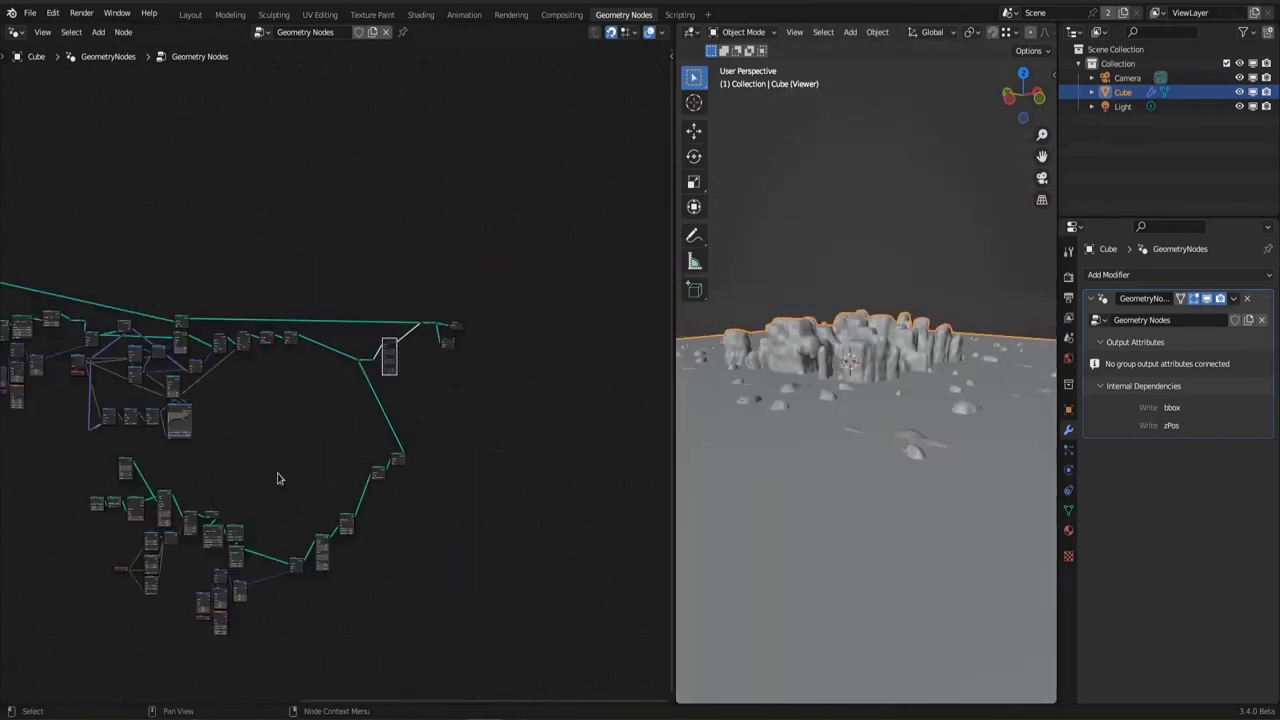
# Set the drift ice cubes' Random Value ranges to 5–20 for X and Y and 1–5 for Z
pyautogui.scroll(3, 457, 493)
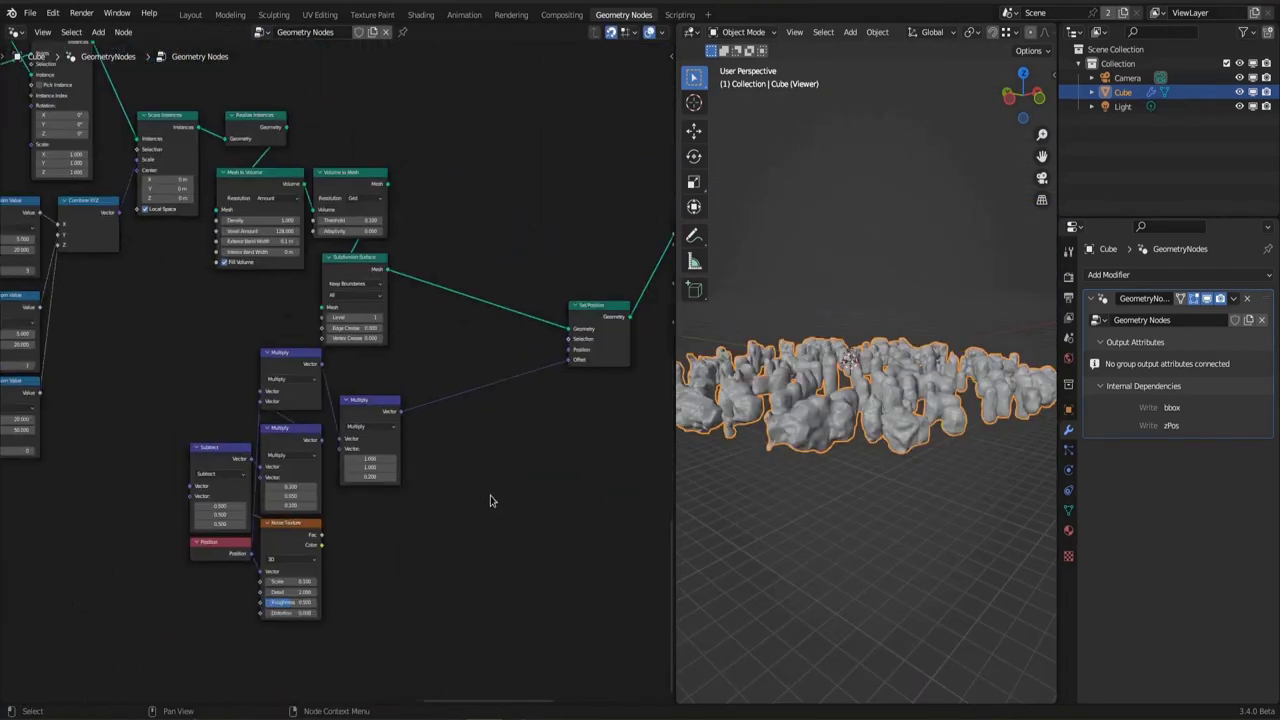
pyautogui.scroll(-4, 490, 500)
pyautogui.scroll(4, 480, 400)
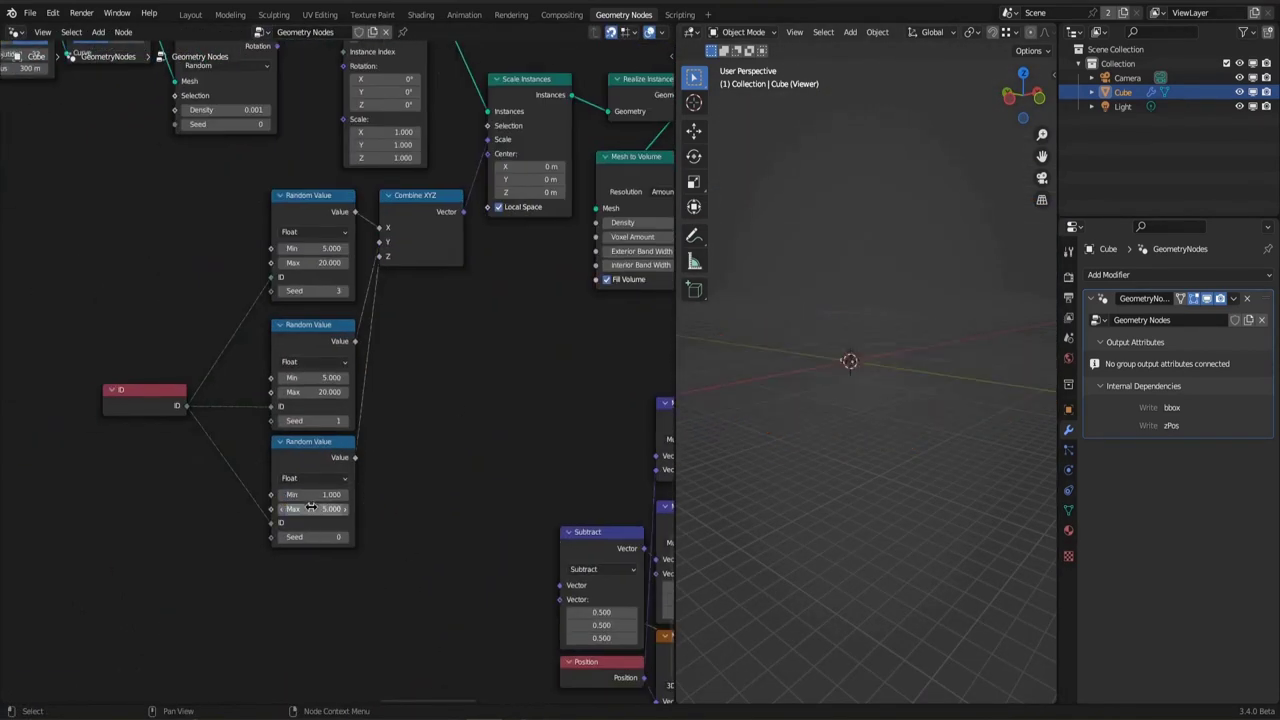
pyautogui.click(570, 248)
pyautogui.doubleClick(216, 238)
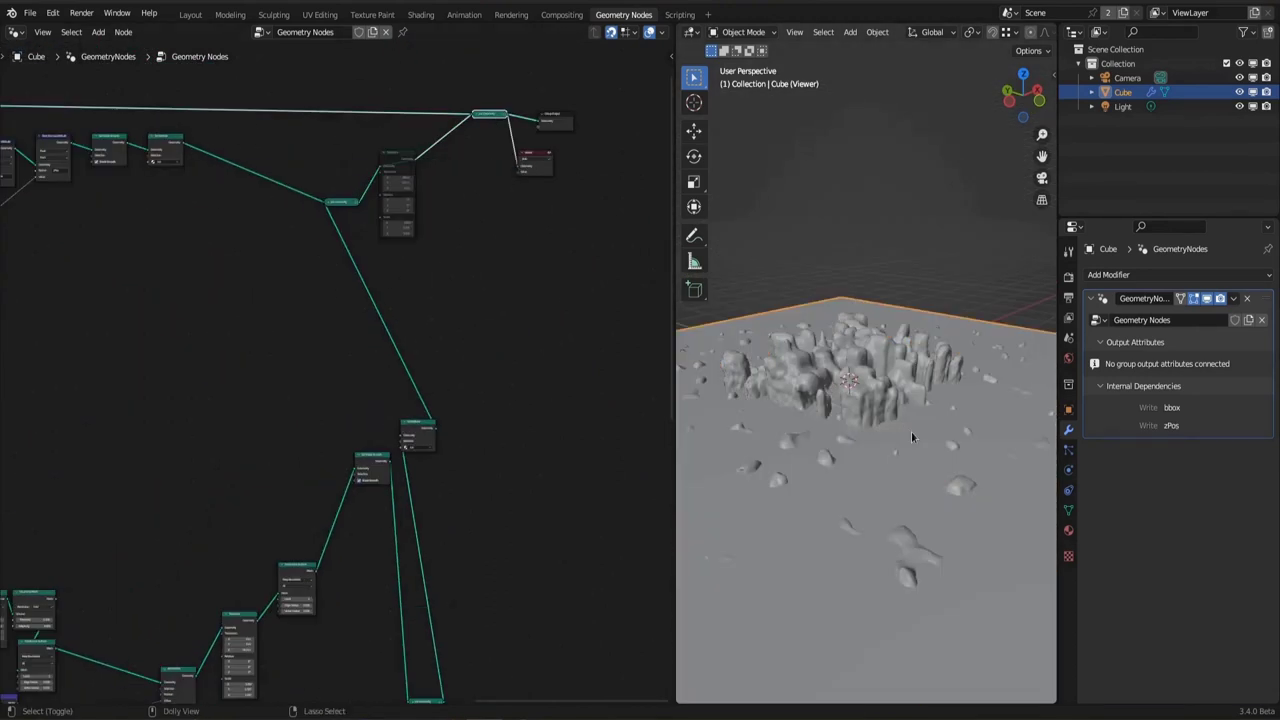
# Mute the drift ice chain's Transform that lowers it 18.3 m, and the flat chain's Mesh to Volume and Volume to Mesh nodes
pyautogui.scroll(6, 454, 515)
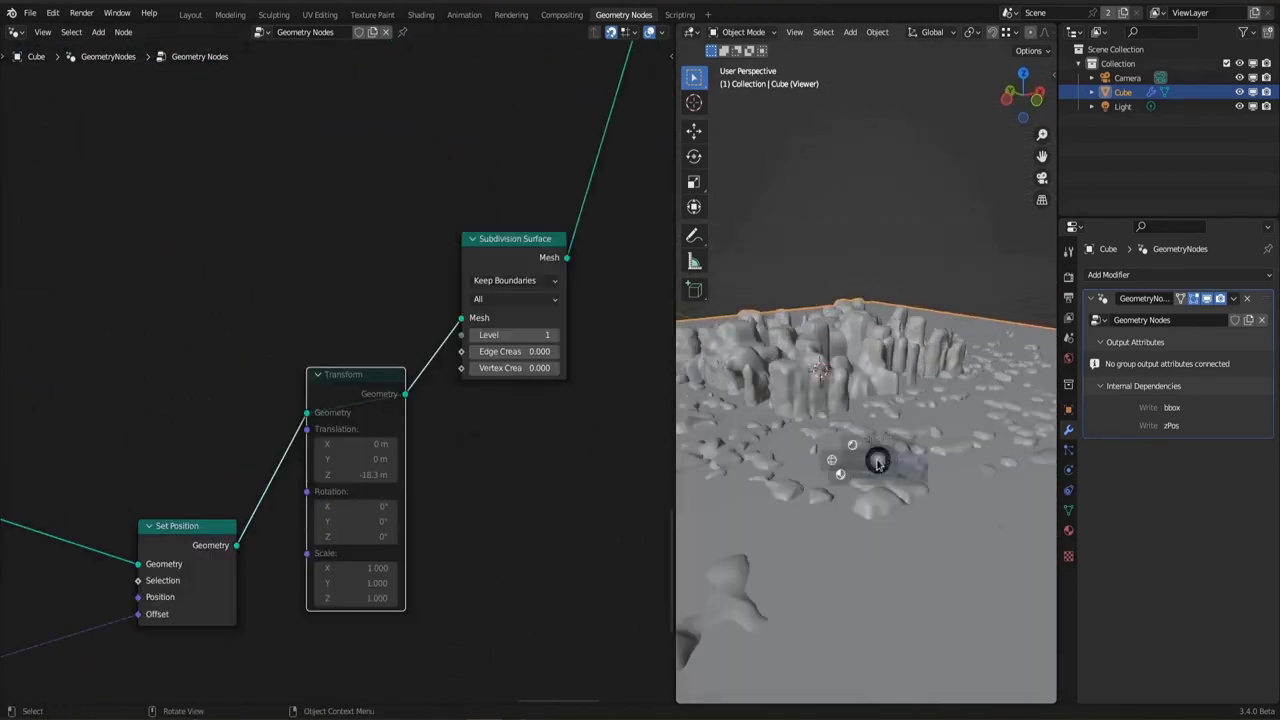
pyautogui.scroll(-3, 500, 413)
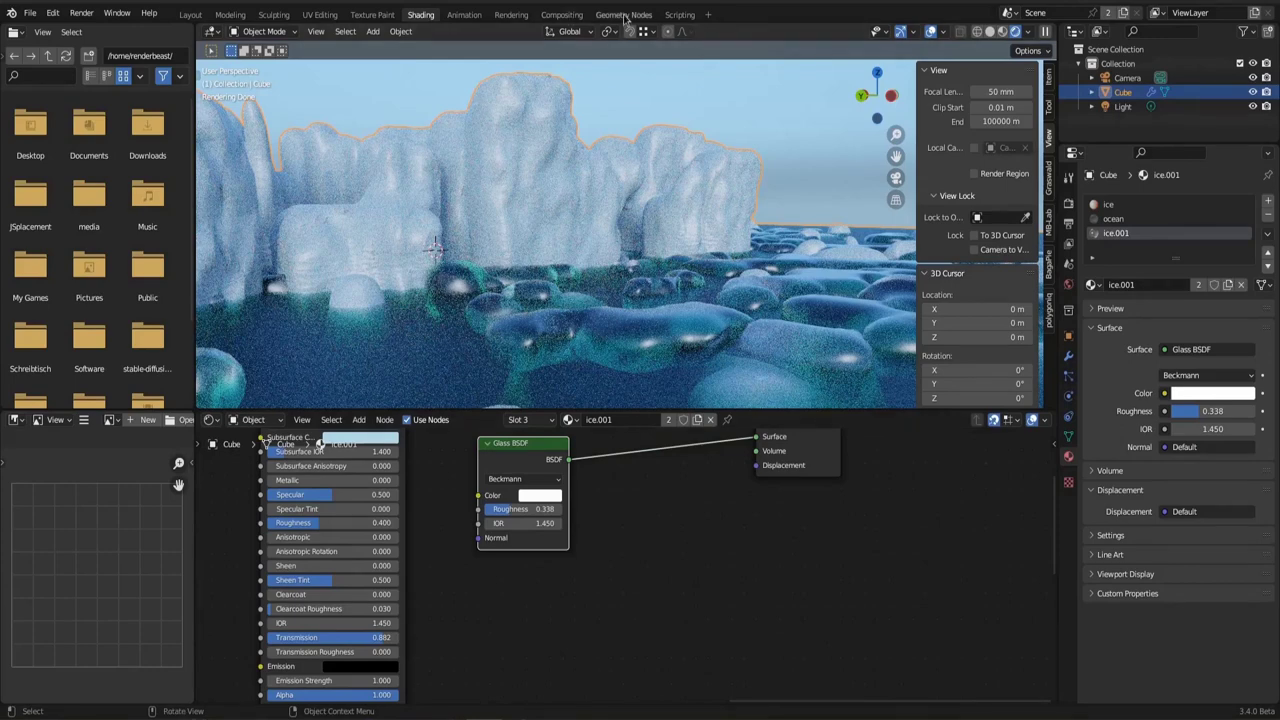
pyautogui.click(624, 15)
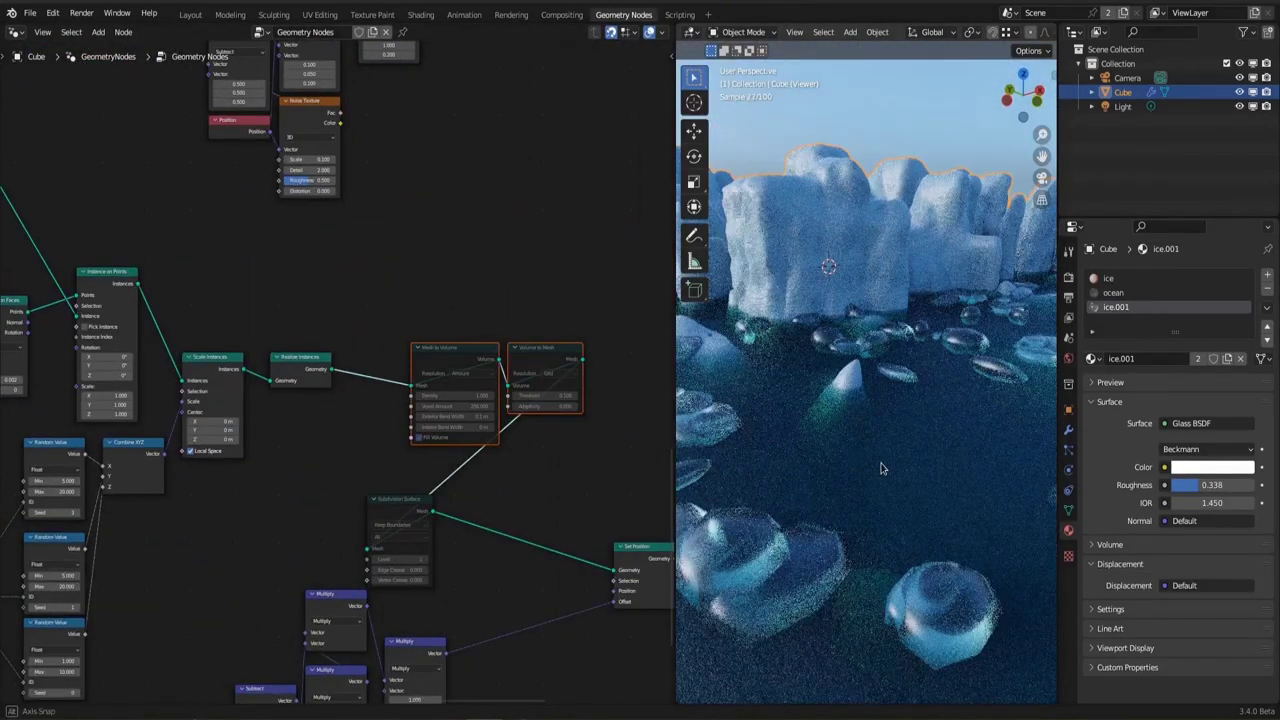
pyautogui.scroll(-5, 481, 530)
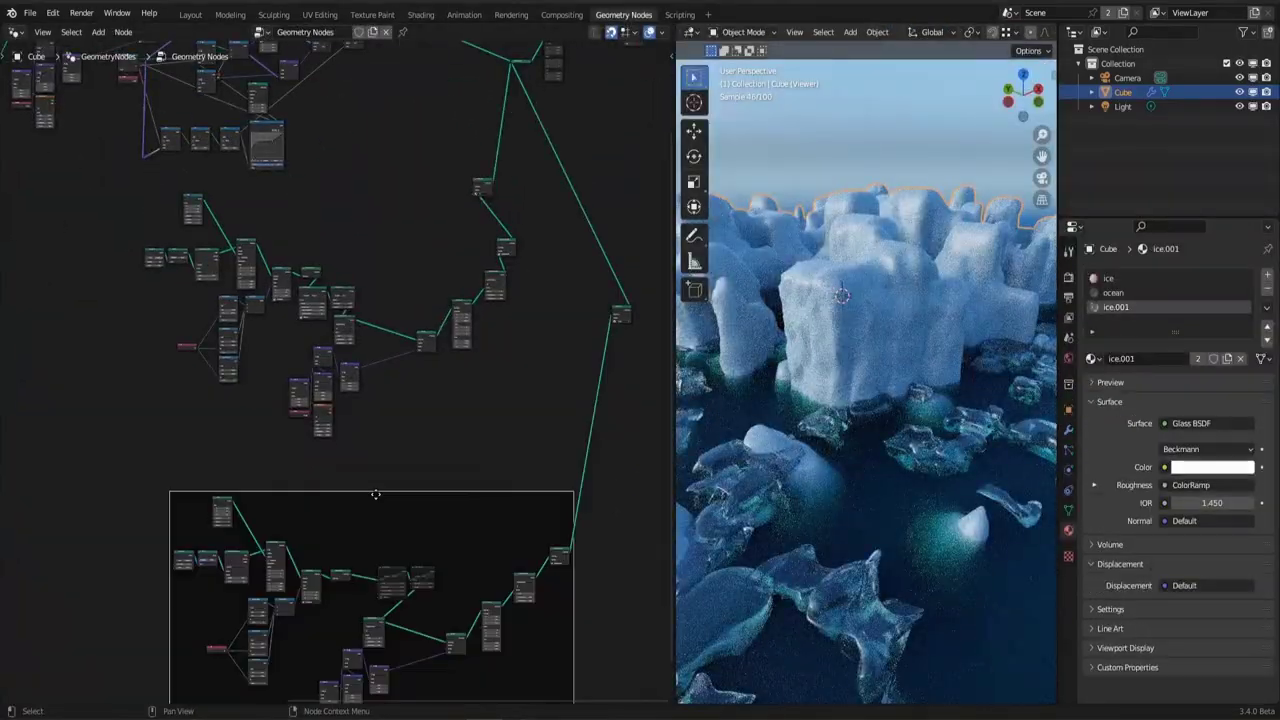
# Frame the lower drift ice chain as "ice" and store Position after Realize Instances as the Vector attribute "icecoord"
pyautogui.scroll(4, 370, 365)
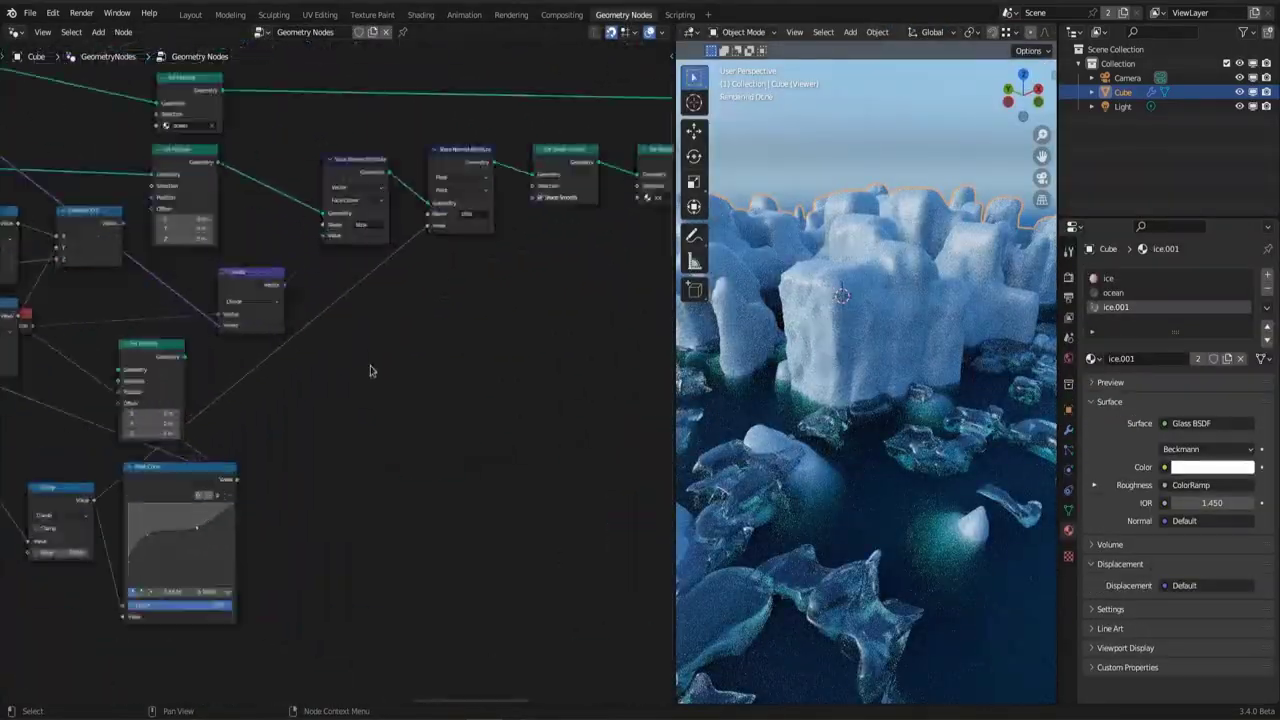
pyautogui.moveTo(350, 390); pyautogui.dragTo(429, 391, button='middle')
pyautogui.scroll(-2, 429, 391)
pyautogui.moveTo(106, 451); pyautogui.dragTo(491, 292, button='middle')
pyautogui.moveTo(330, 362); pyautogui.dragTo(299, 416)
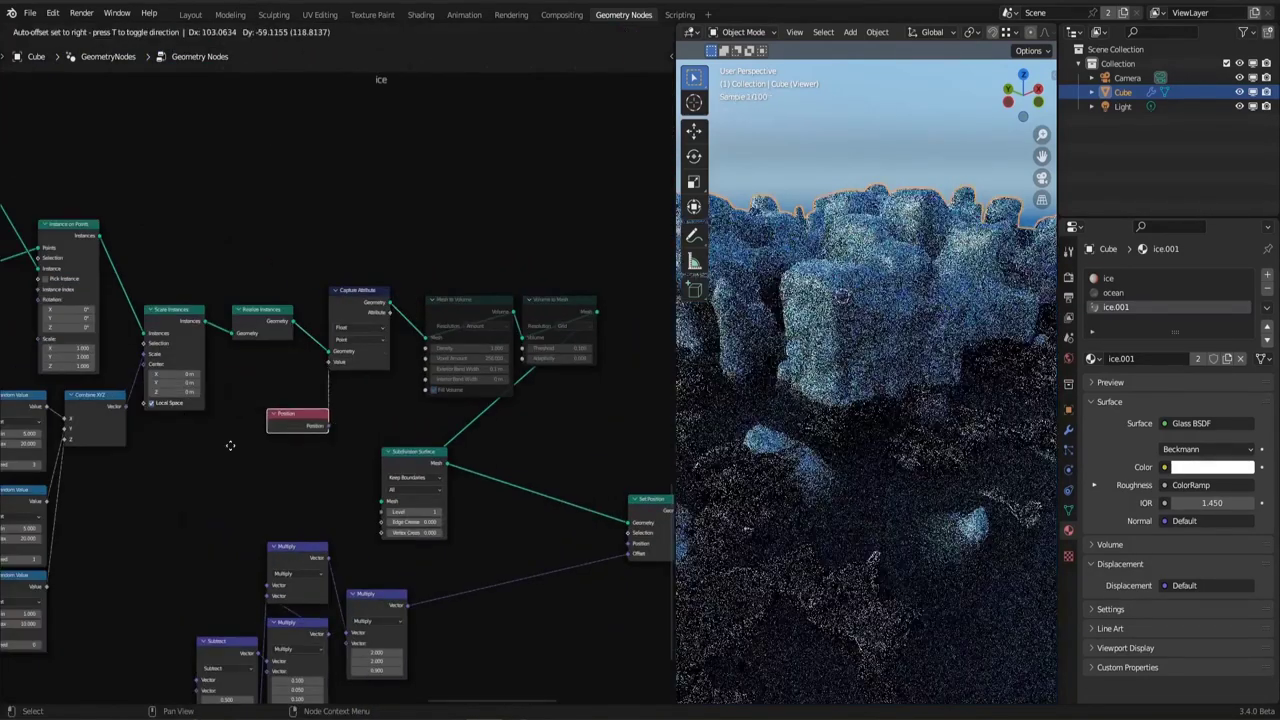
pyautogui.scroll(-3, 299, 416)
pyautogui.hotkey('ctrl', 's')
pyautogui.scroll(4, 333, 410)
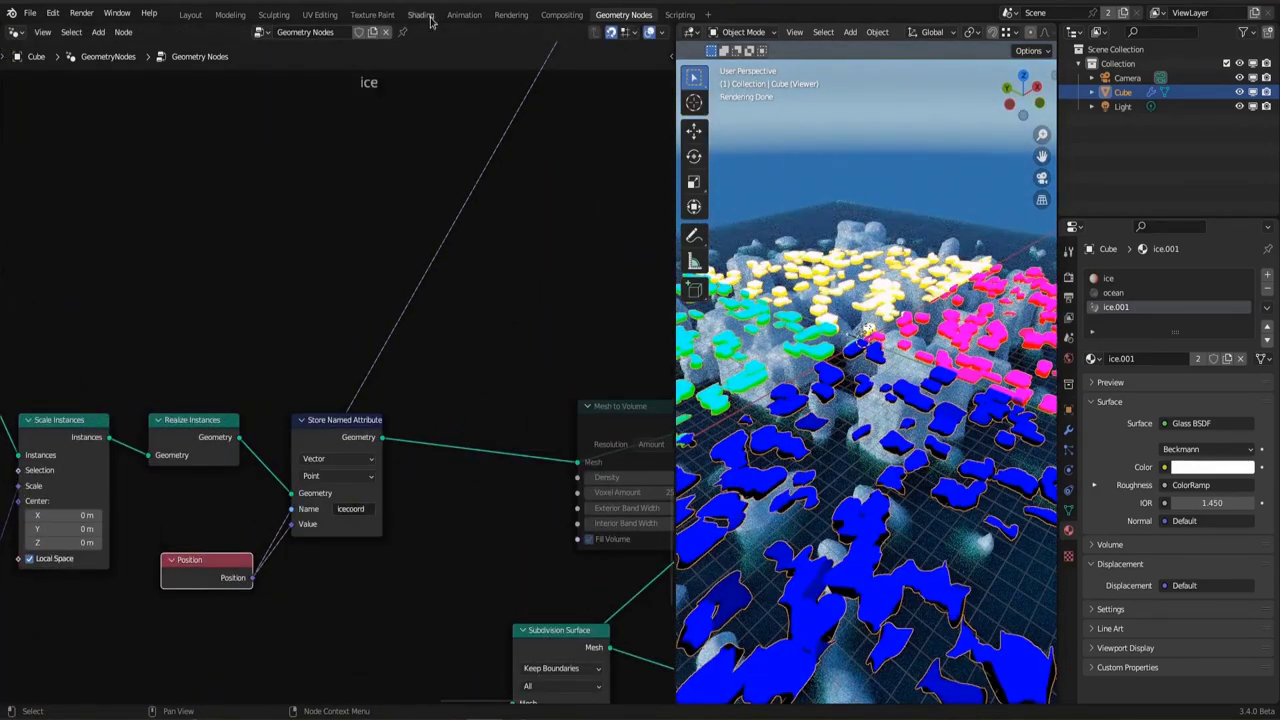
# In the ice.001 material, mix the Glass and Principled BSDFs with multiplied masks based on the icecoord attribute, and save the file
pyautogui.click(421, 15)
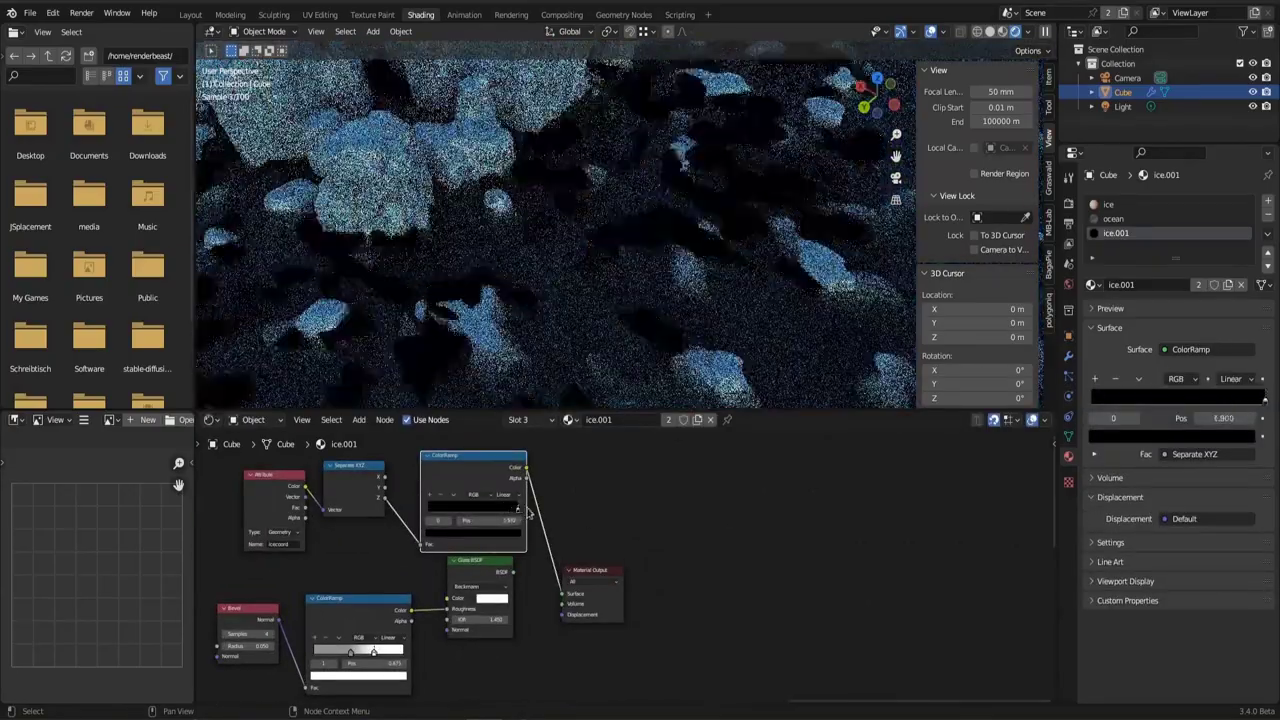
pyautogui.scroll(-2, 606, 615)
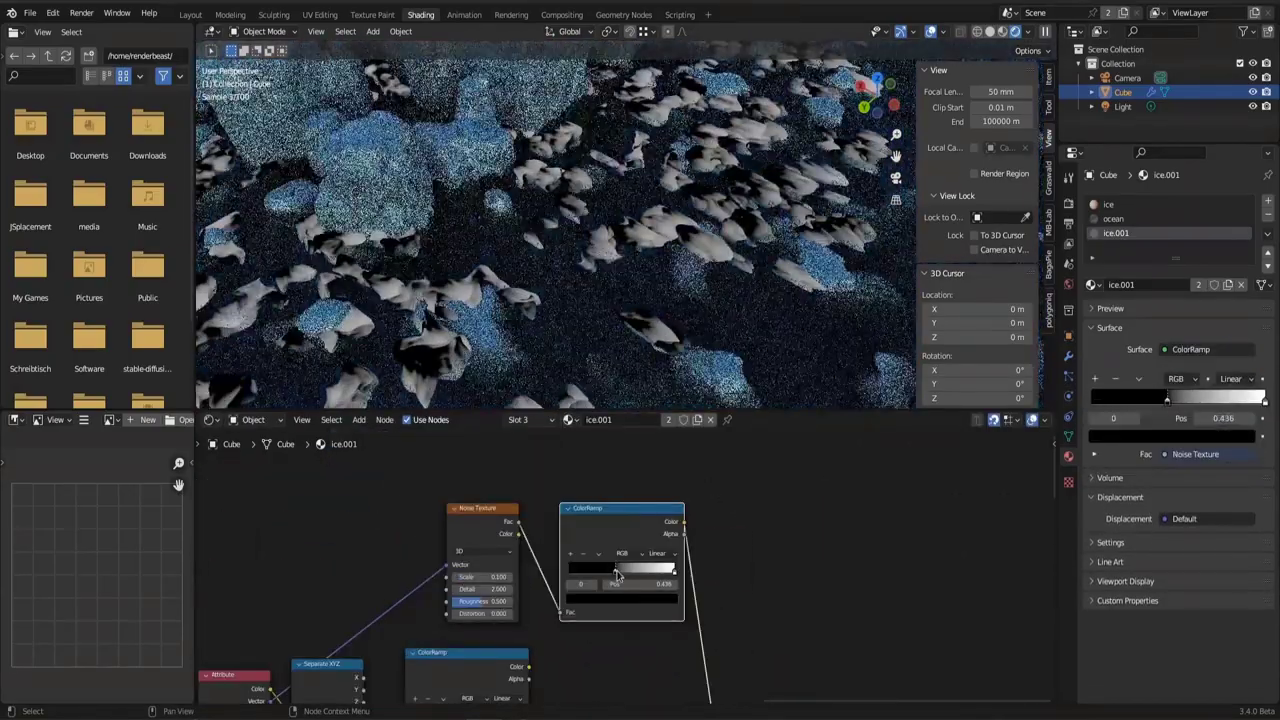
pyautogui.moveTo(491, 681); pyautogui.dragTo(447, 614, button='middle')
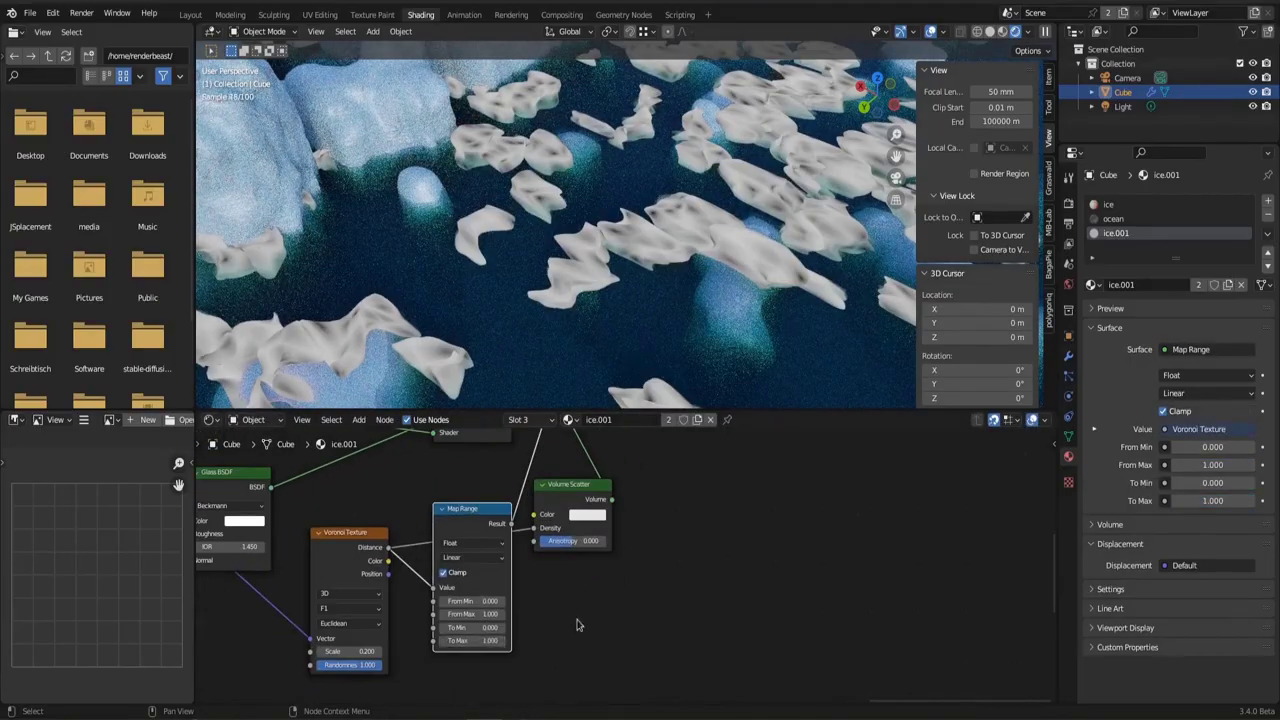
pyautogui.scroll(2, 500, 645)
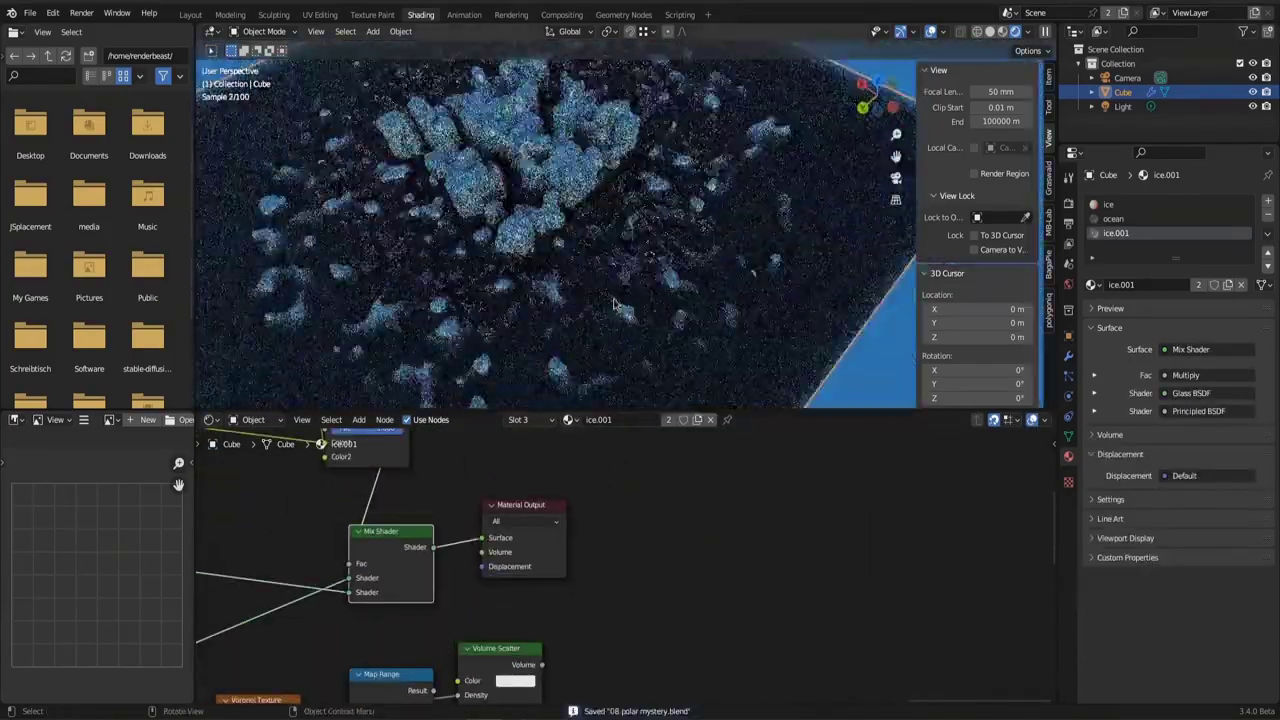
pyautogui.hotkey('ctrl', 's')
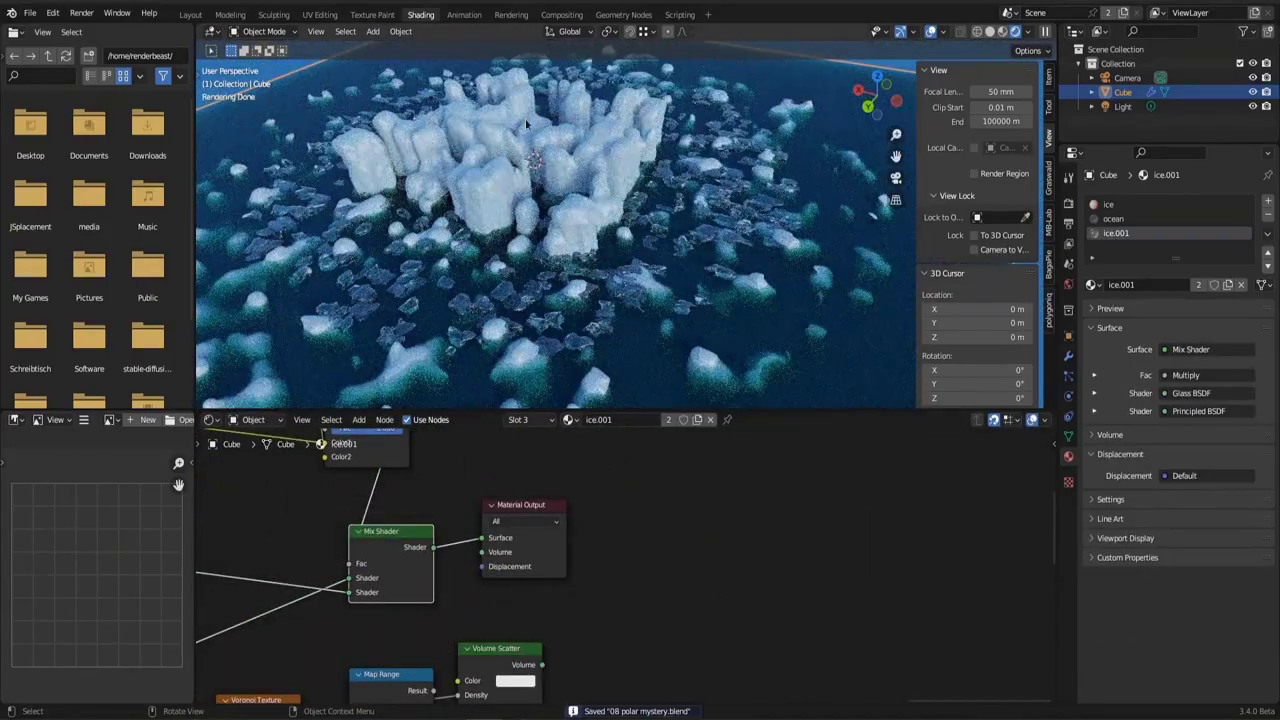
# Build a curved tube from a Bezier Segment, a 15 m Set Curve Radius and a 1 m Curve Circle profile in Curve to Mesh
pyautogui.click(624, 15)
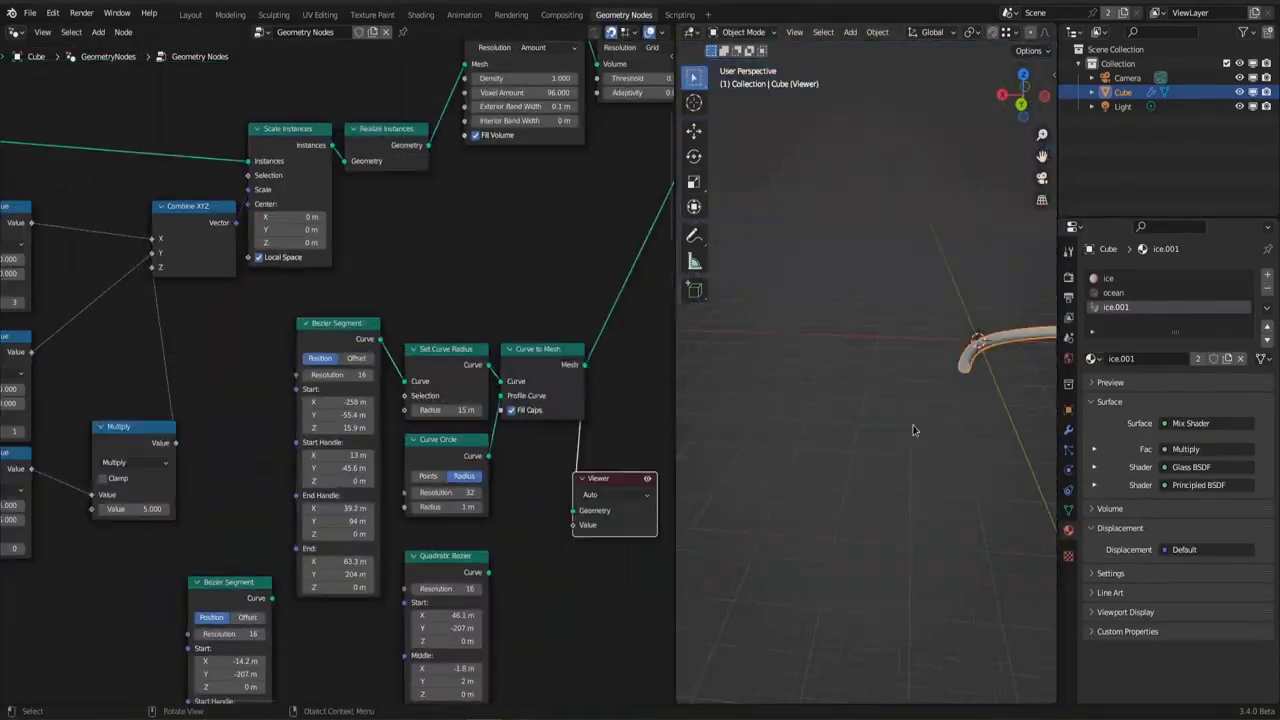
pyautogui.scroll(-5, 514, 329)
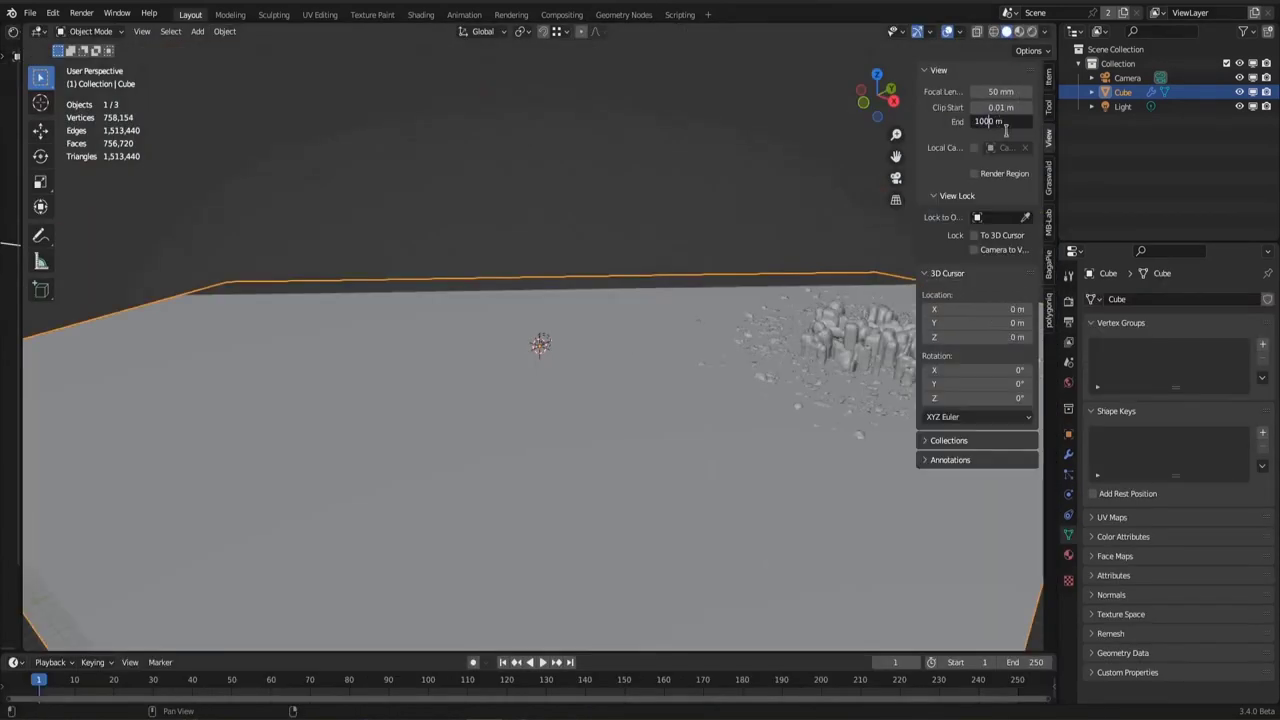
# Add a Bezier curve shaped into a path through the icebergs, and attach the camera with a Follow Path constraint at Offset Factor 1
pyautogui.hotkey('shift', 'a')
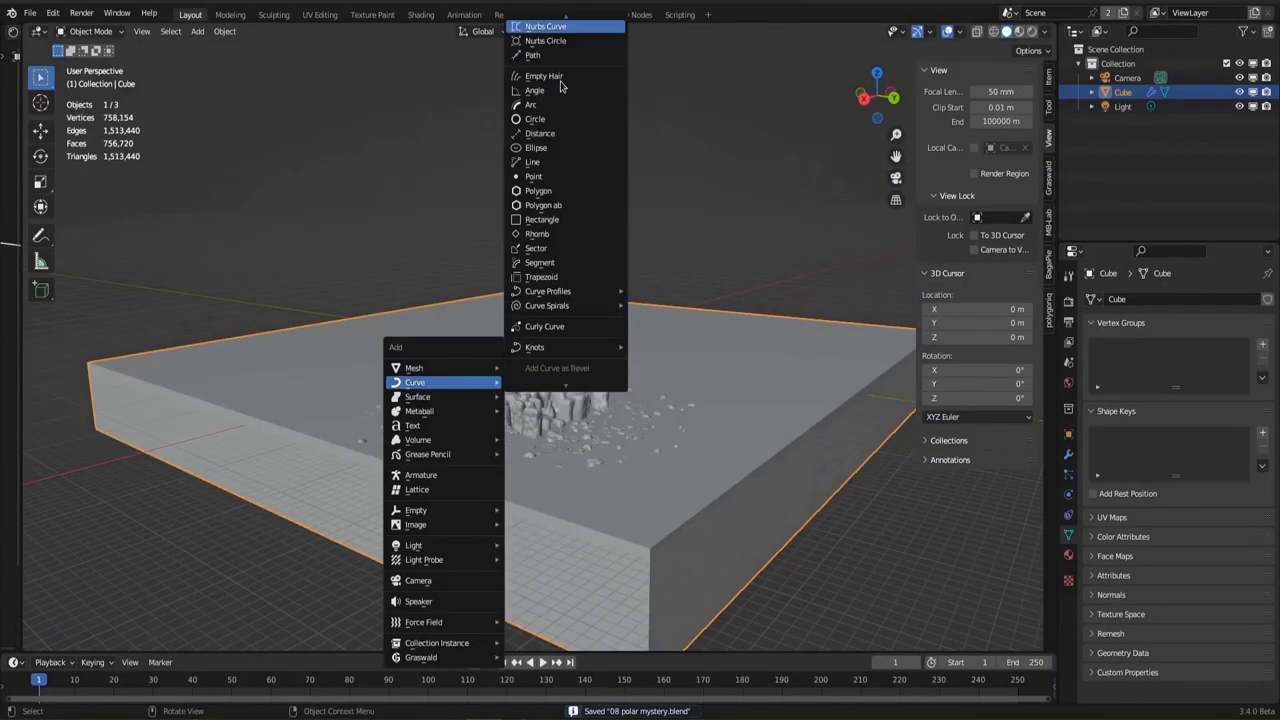
pyautogui.click(543, 74)
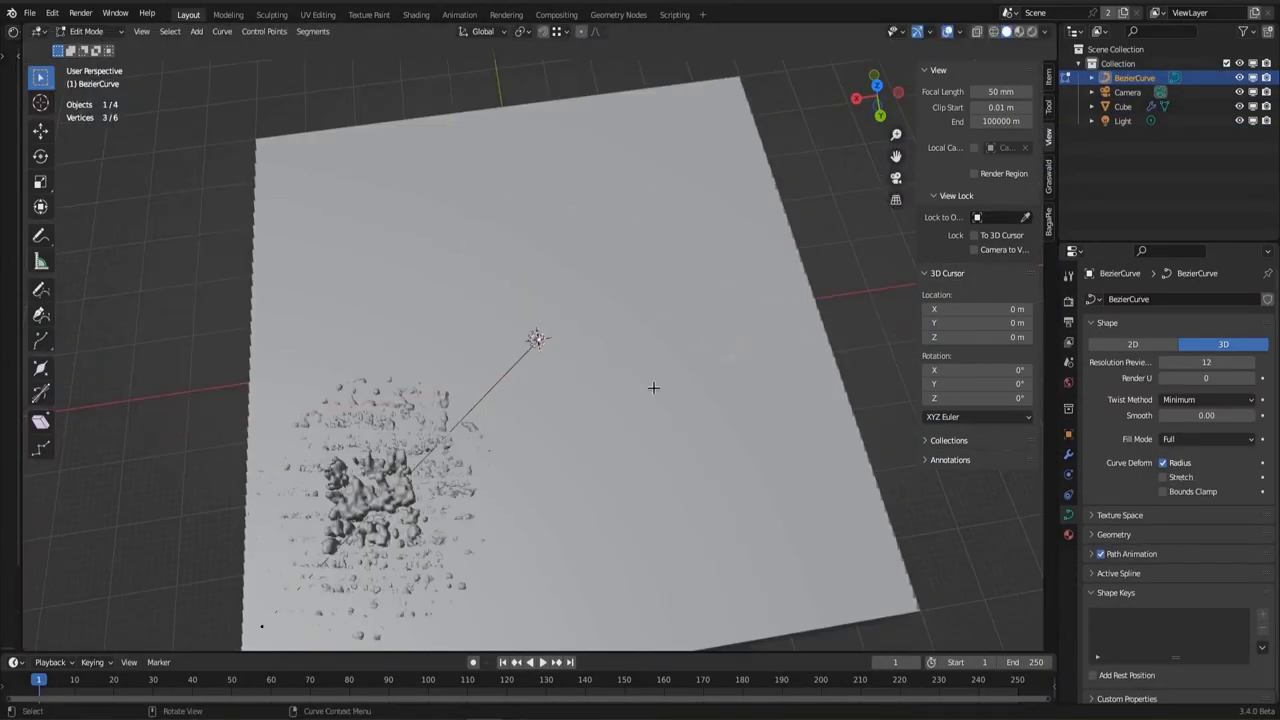
pyautogui.rightClick(427, 392)
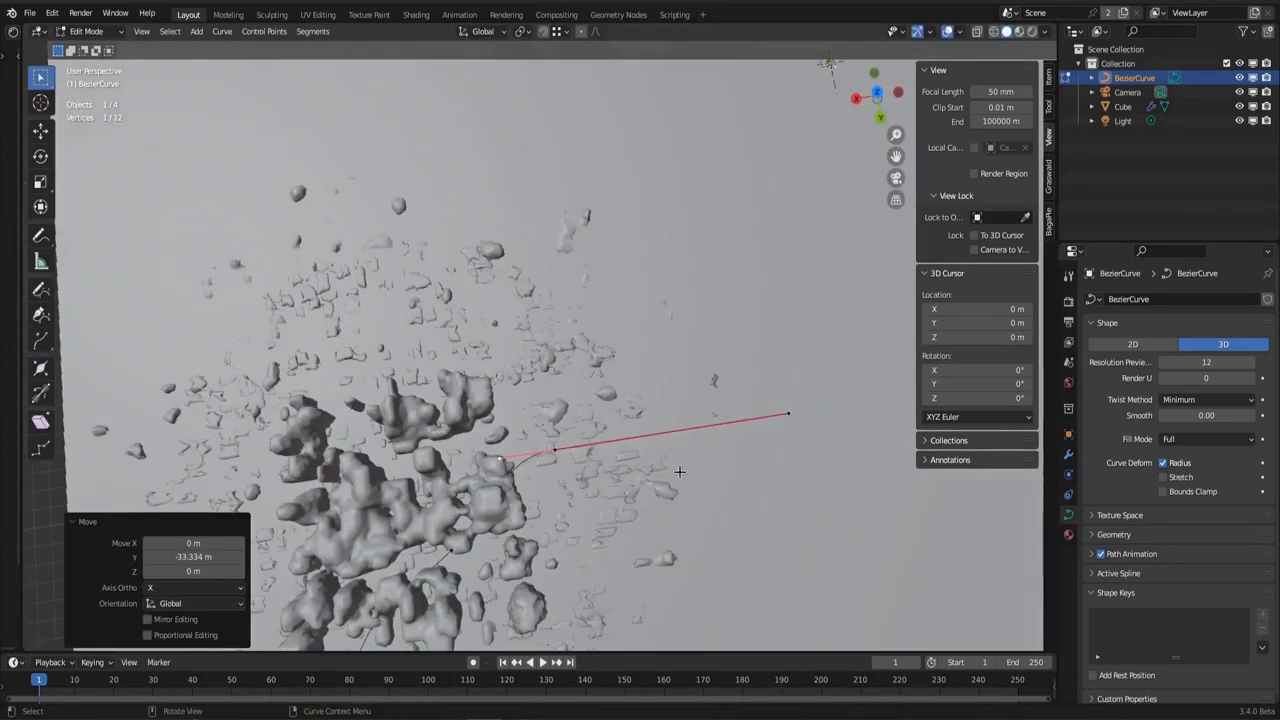
pyautogui.press('e')
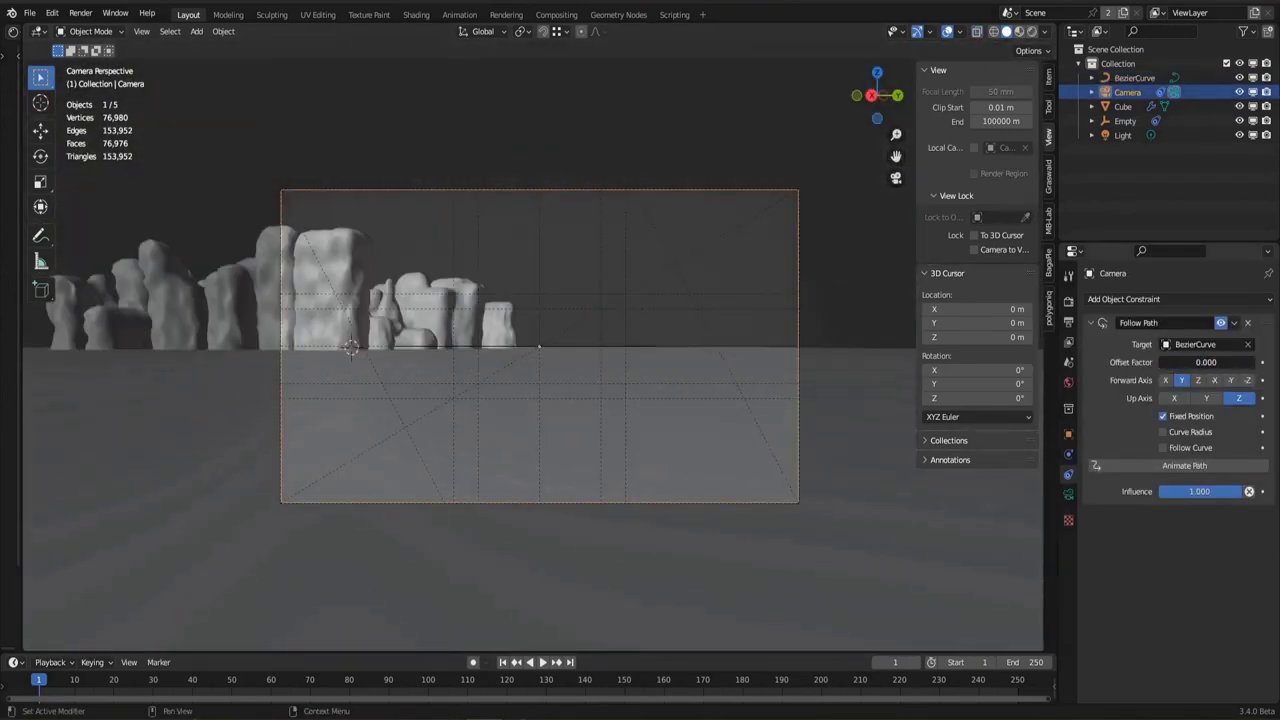
pyautogui.moveTo(1180, 362); pyautogui.dragTo(1252, 362)
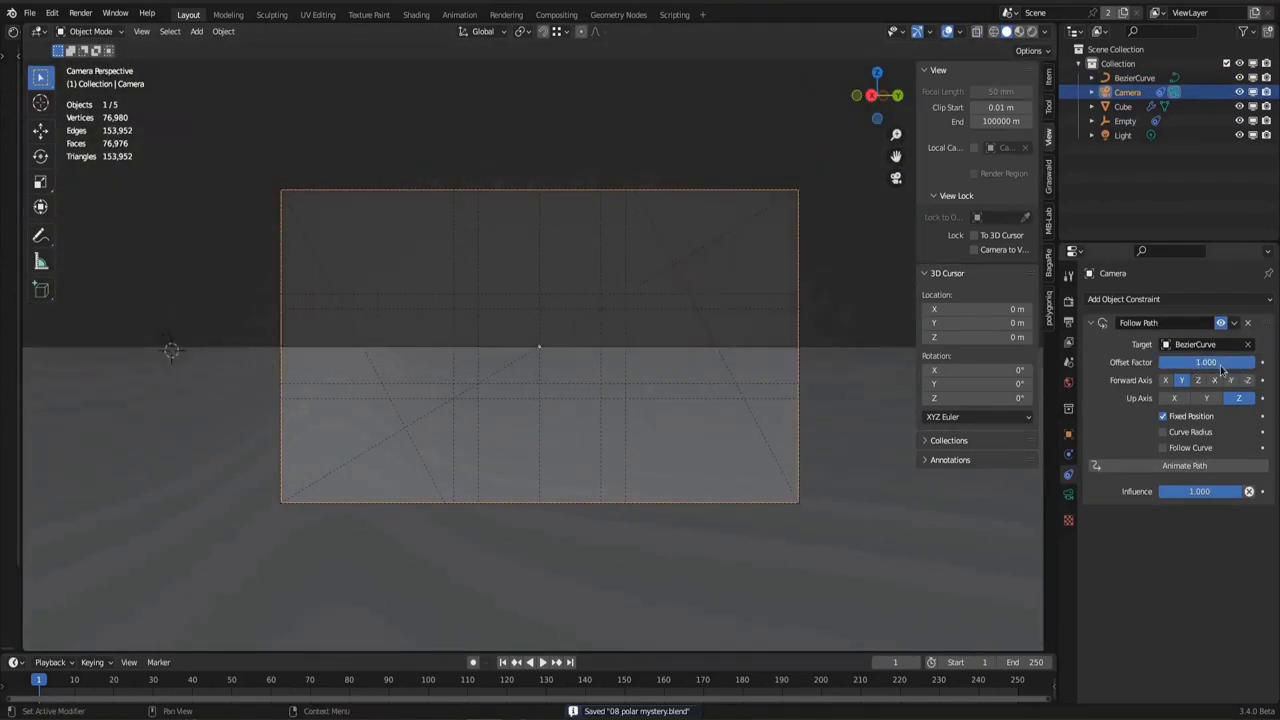
# Place a second iceberg cluster about 257 m away on X using another Transform at scale 1, and merge both with Join Geometry
pyautogui.click(618, 14)
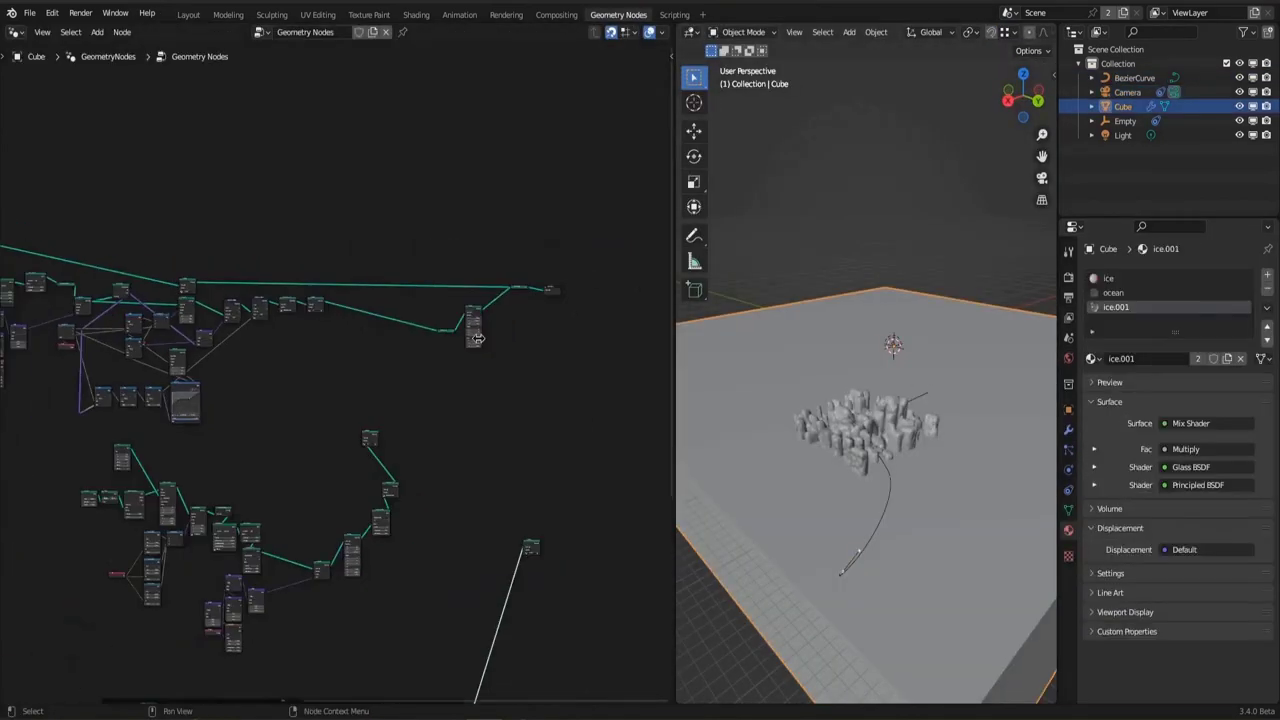
pyautogui.scroll(10, 471, 333)
pyautogui.hotkey('shift', 'd')
pyautogui.click(482, 308)
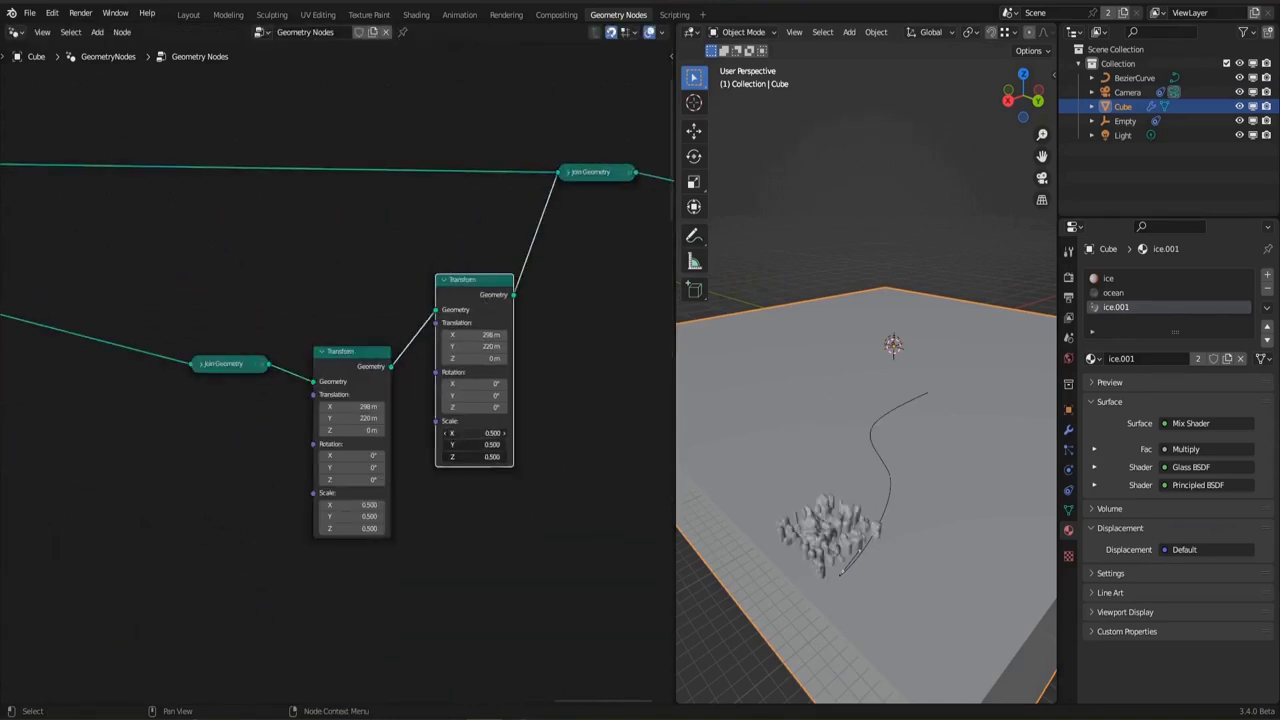
pyautogui.press('BackSpace')
pyautogui.scroll(-1, 481, 354)
pyautogui.press('Escape')
pyautogui.press('BackSpace')
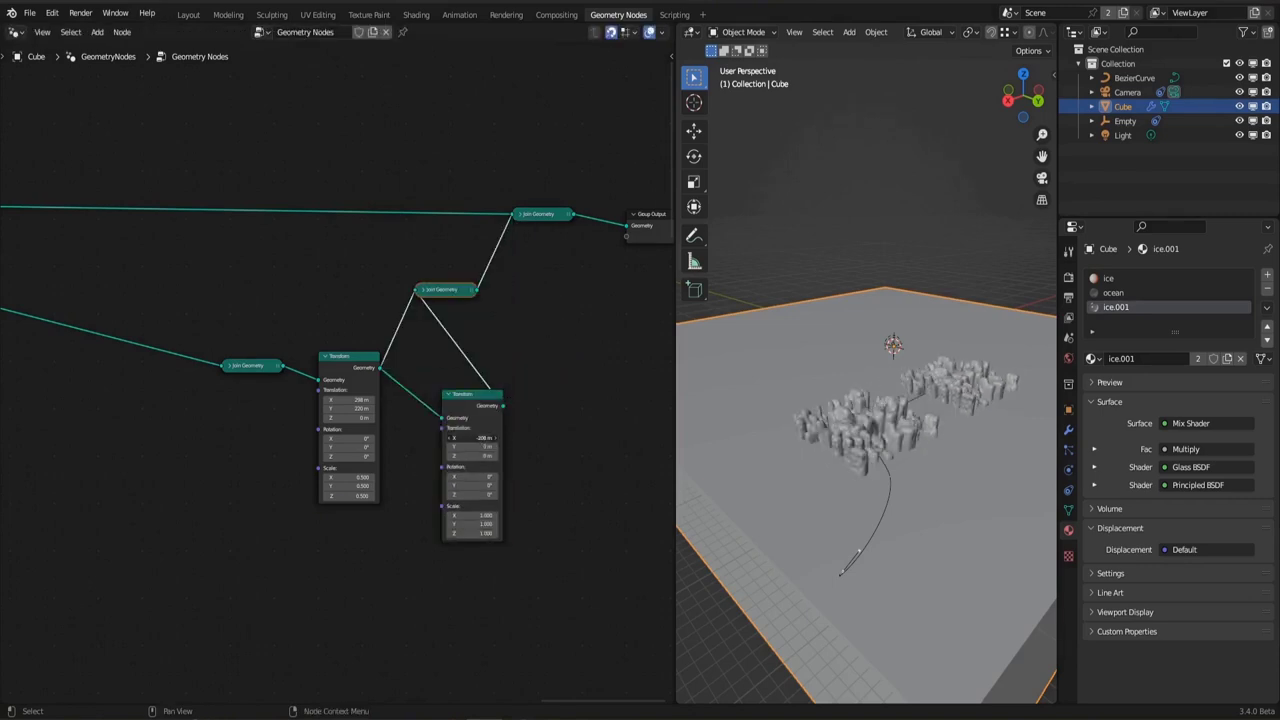
pyautogui.moveTo(840, 572); pyautogui.dragTo(694, 595, button='middle')
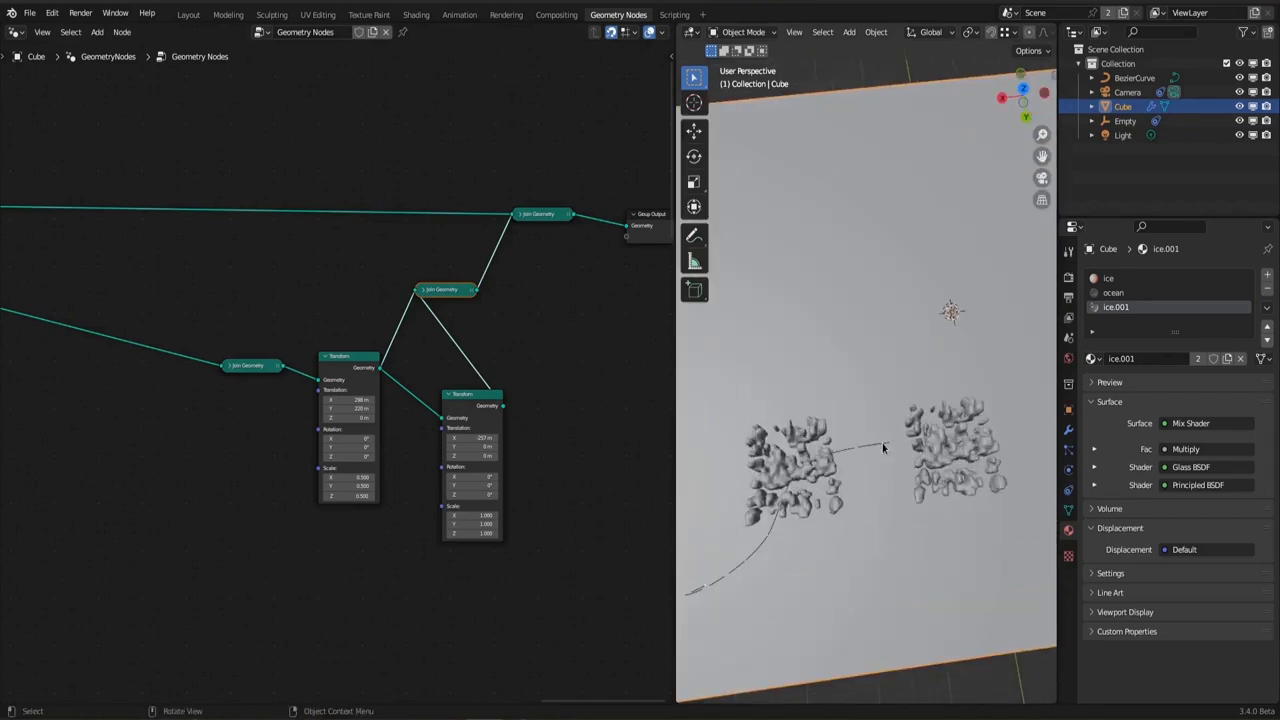
# Edit the end control points of the camera's Bezier path in the gap between the two iceberg clusters
pyautogui.click(882, 443)
pyautogui.press('Tab')
pyautogui.scroll(3, 860, 400)
pyautogui.rightClick(828, 305)
pyautogui.press('Return')
pyautogui.rightClick(900, 528)
pyautogui.press('Return')
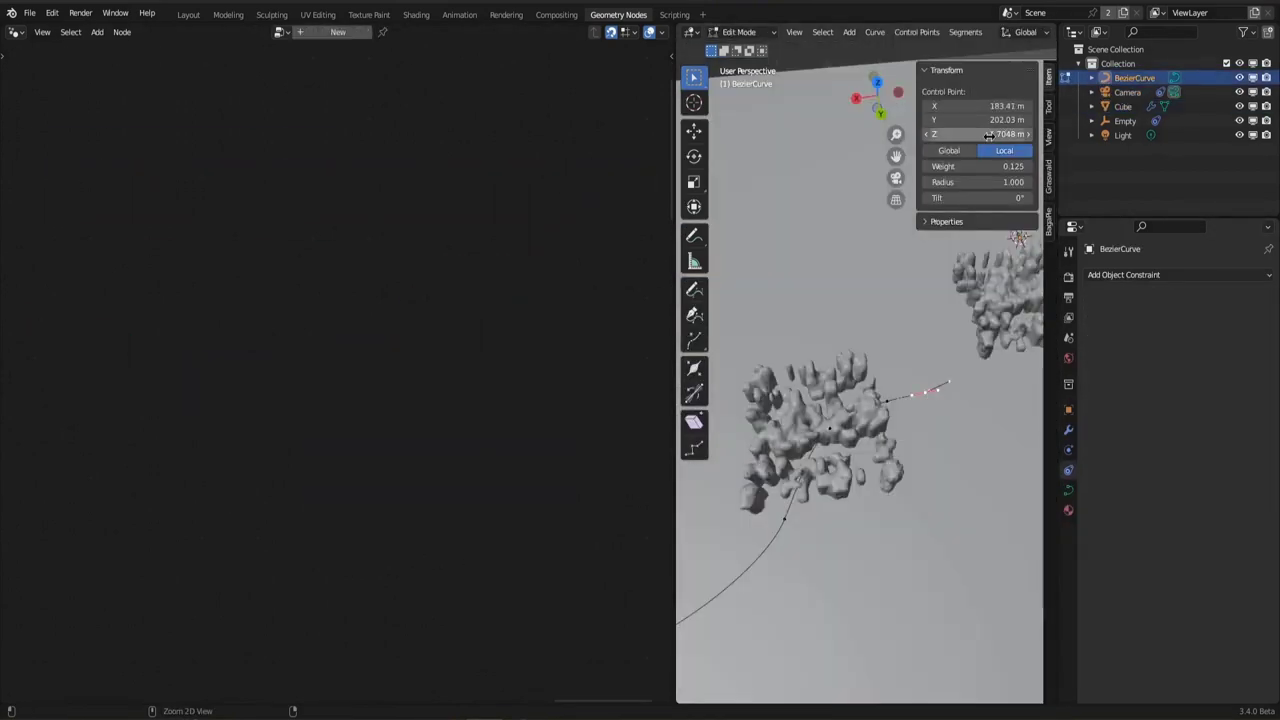
pyautogui.rightClick(850, 500)
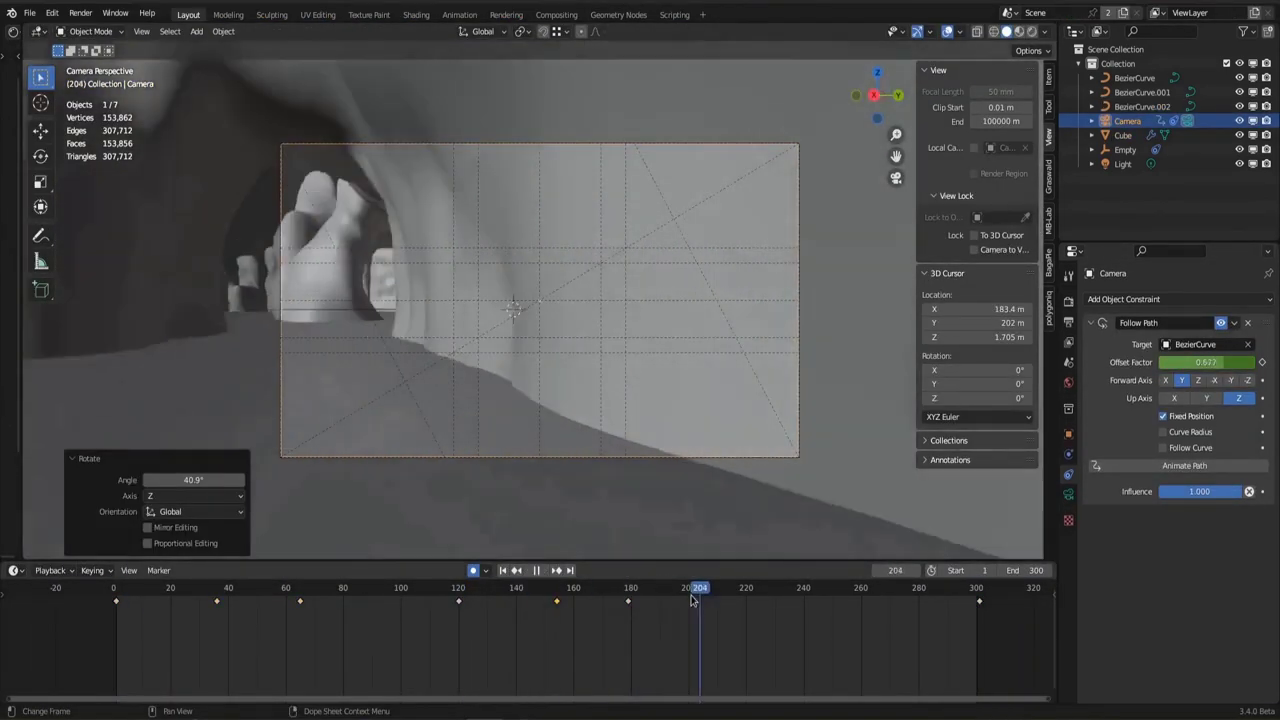
# Scrub the camera animation and keyframe further camera changes at about frames 205 and 222
pyautogui.moveTo(692, 598); pyautogui.dragTo(554, 608)
pyautogui.click(564, 625)
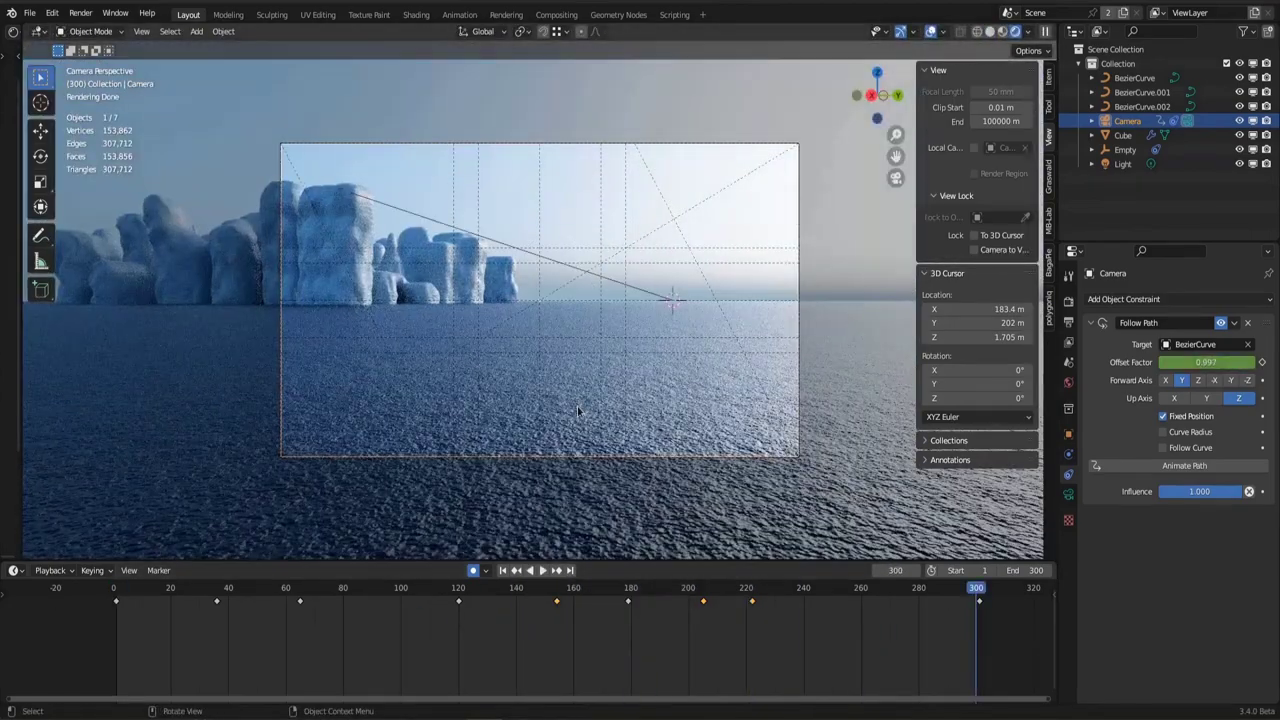
pyautogui.click(557, 15)
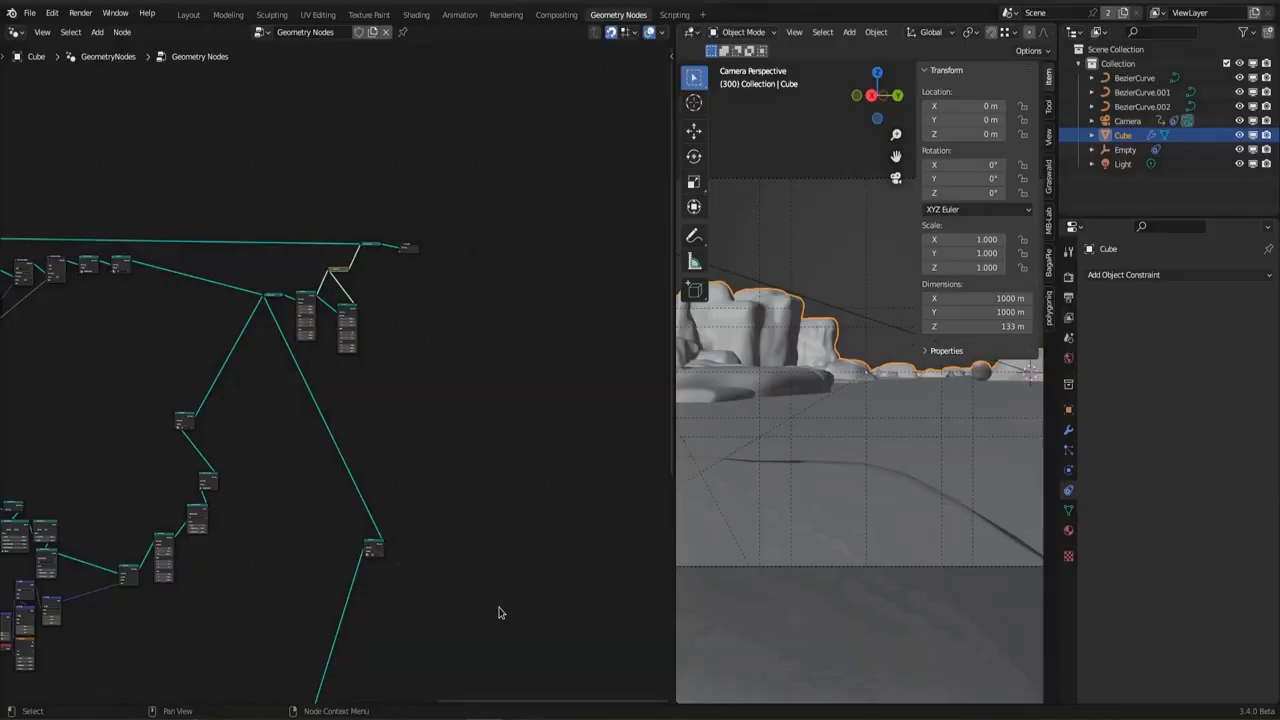
pyautogui.scroll(6, 415, 429)
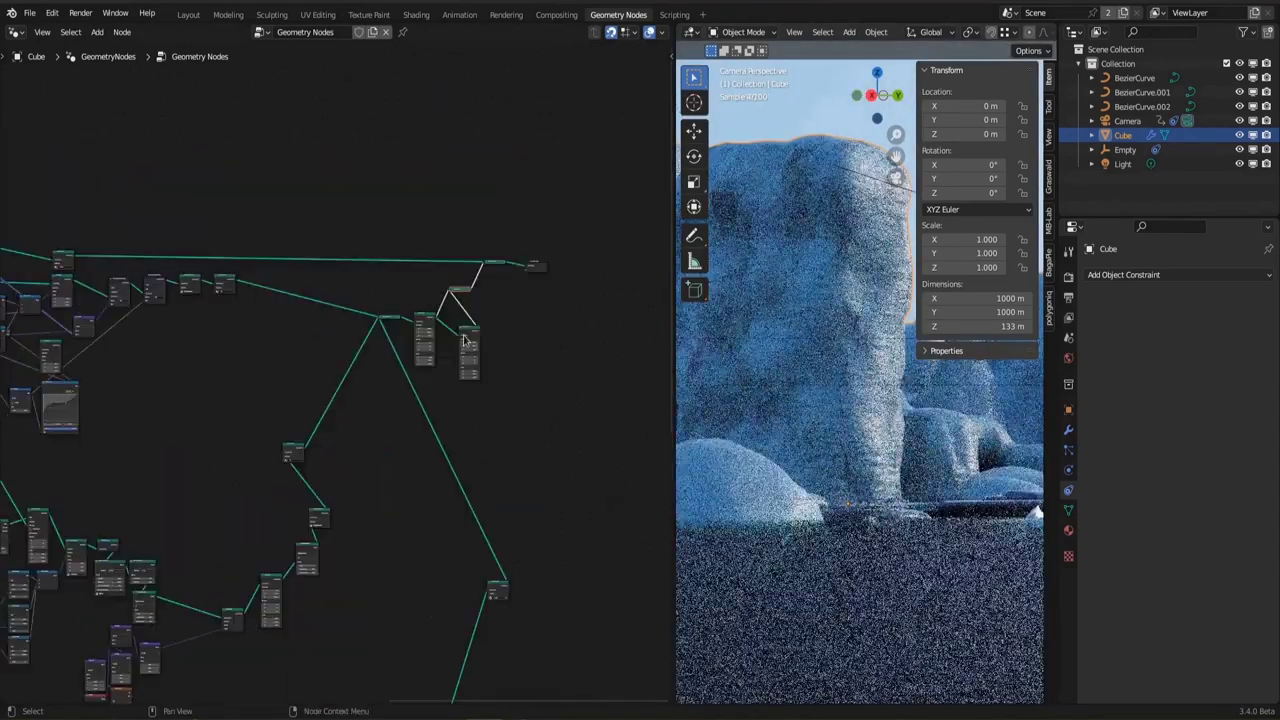
pyautogui.scroll(4, 451, 374)
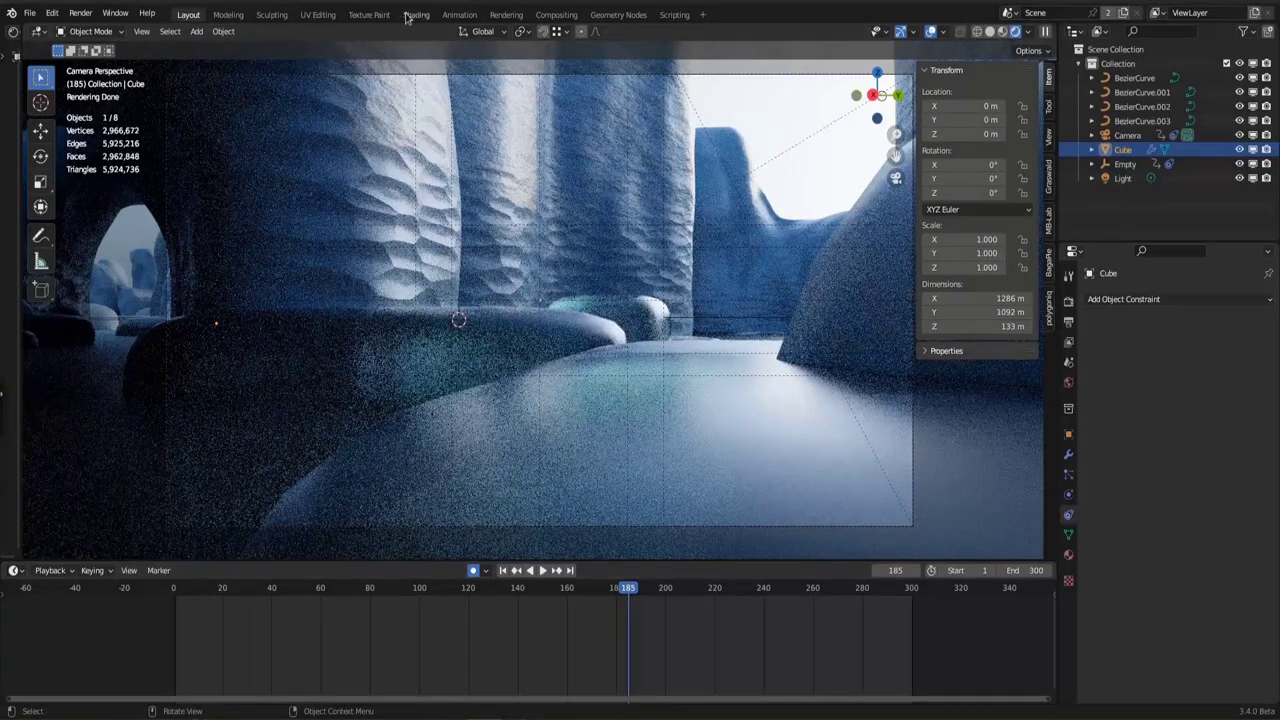
# Try a Noise Texture, Mix and ColorRamp combination as the surface of the ice.001 material
pyautogui.click(414, 15)
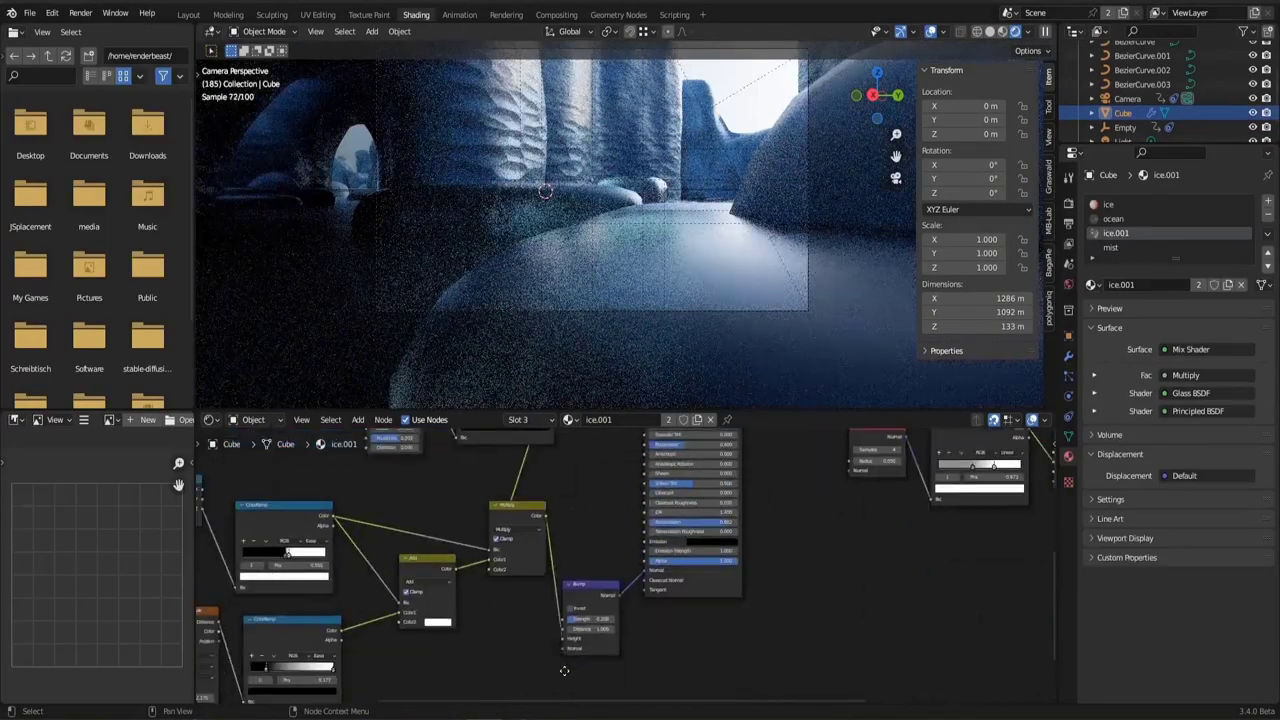
pyautogui.hotkey('shift', 'a')
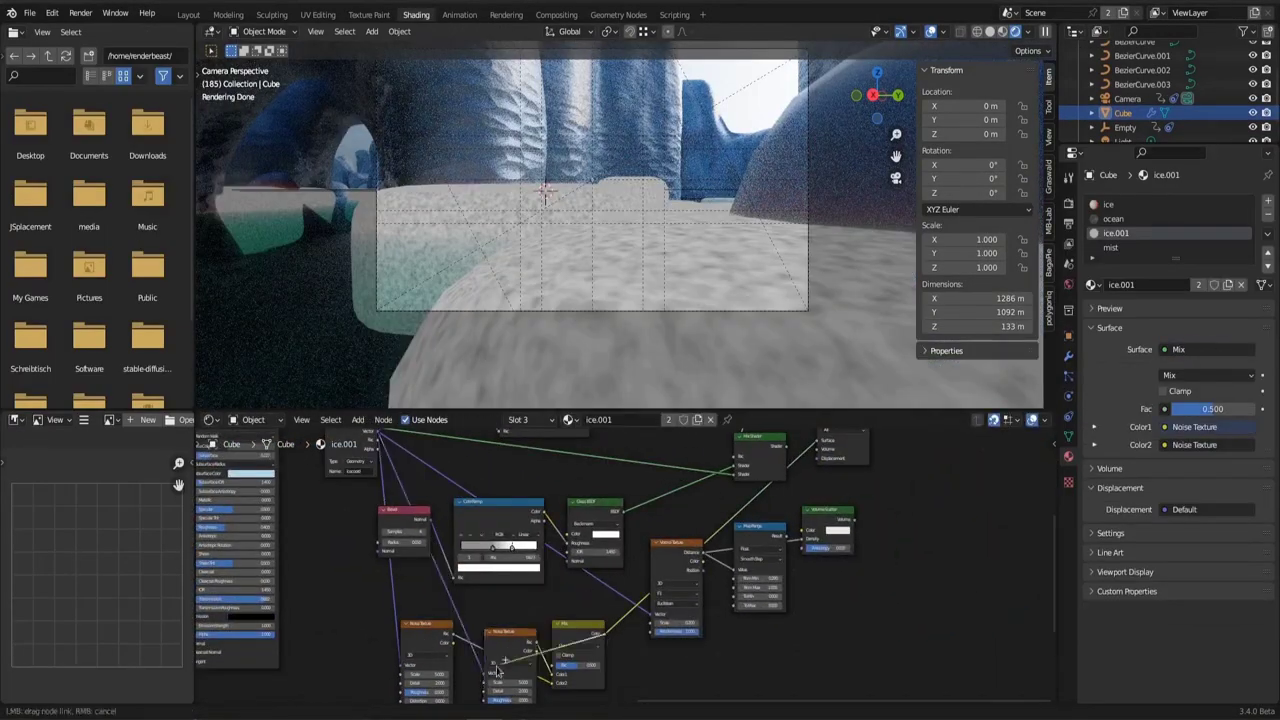
pyautogui.moveTo(500, 668); pyautogui.dragTo(505, 660)
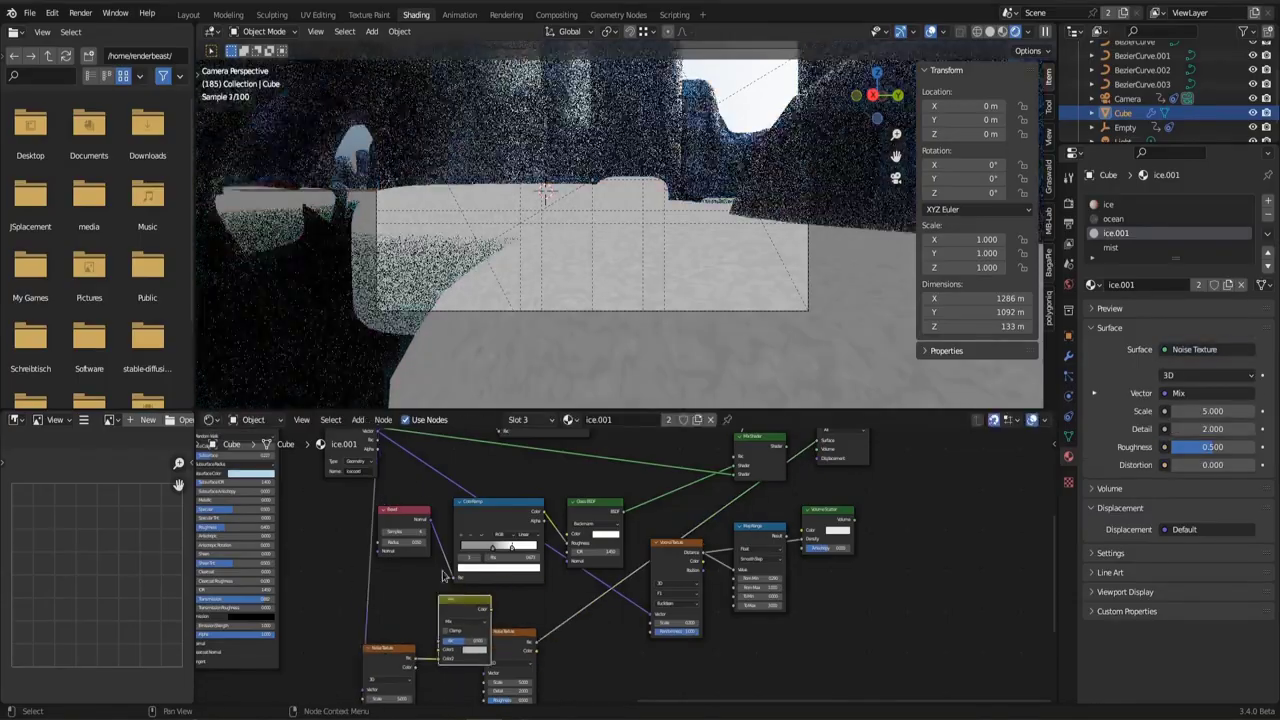
pyautogui.scroll(4, 432, 625)
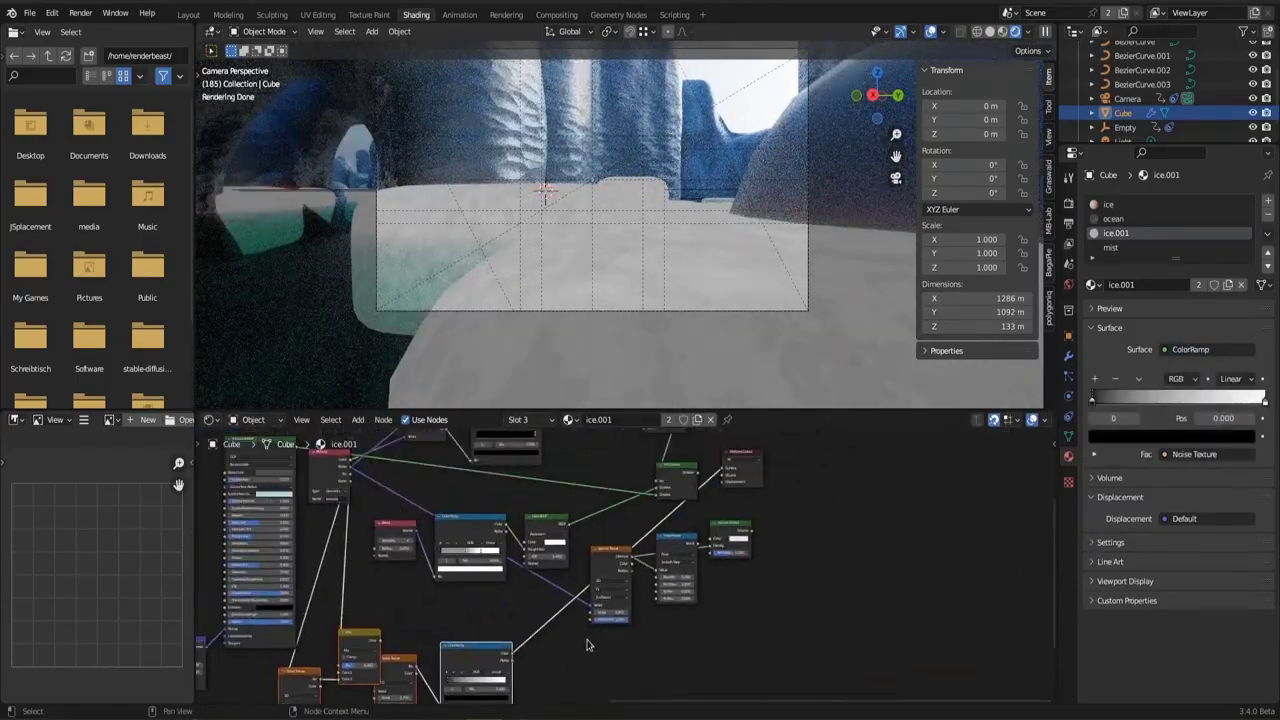
pyautogui.scroll(4, 700, 606)
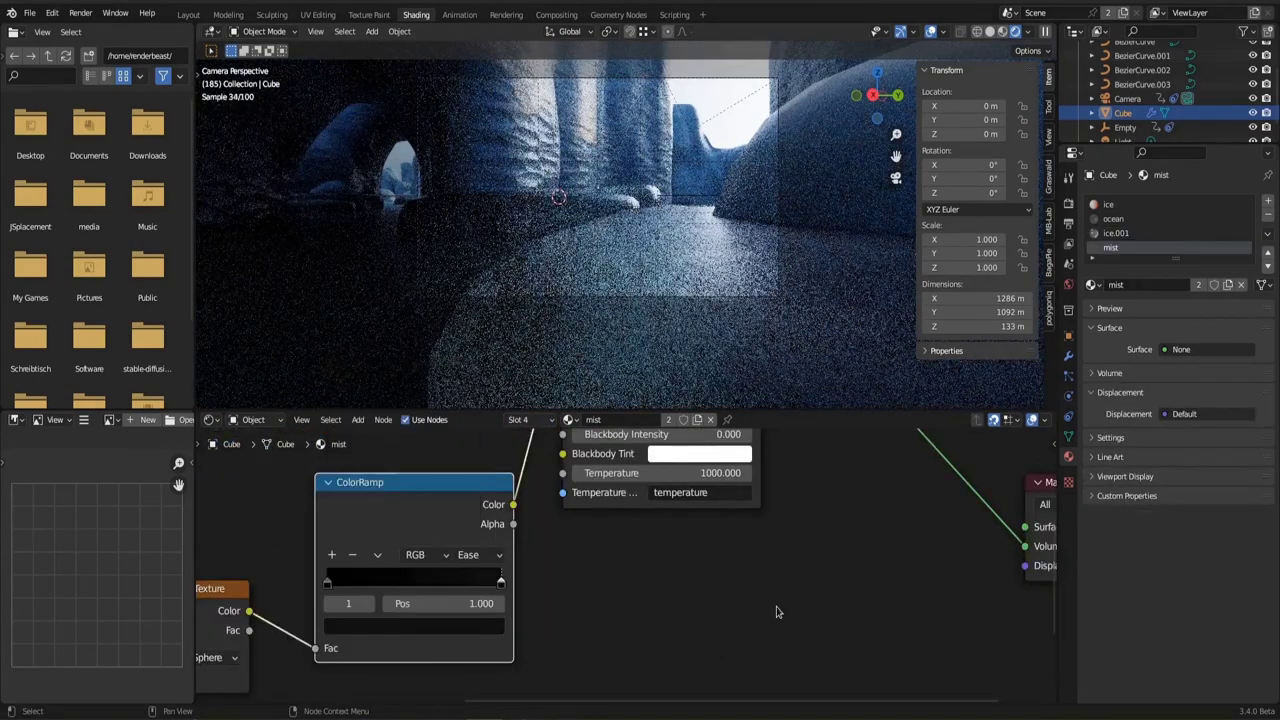
# Render frame 185 and place a Lens Distortion node with Dispersion 0.100 and Fit enabled after the RGB Split in the compositor
pyautogui.press('F12')
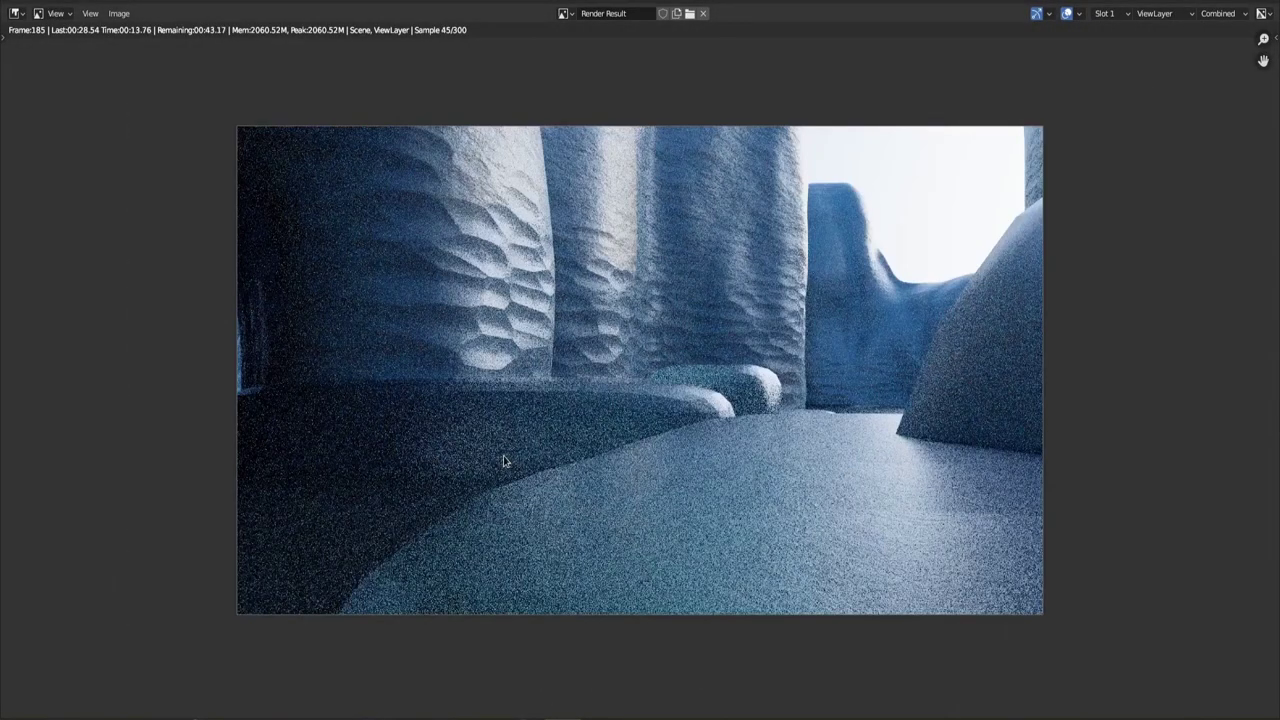
pyautogui.hotkey('alt', 'Tab')
pyautogui.press('x')
pyautogui.moveTo(574, 272); pyautogui.dragTo(592, 272)
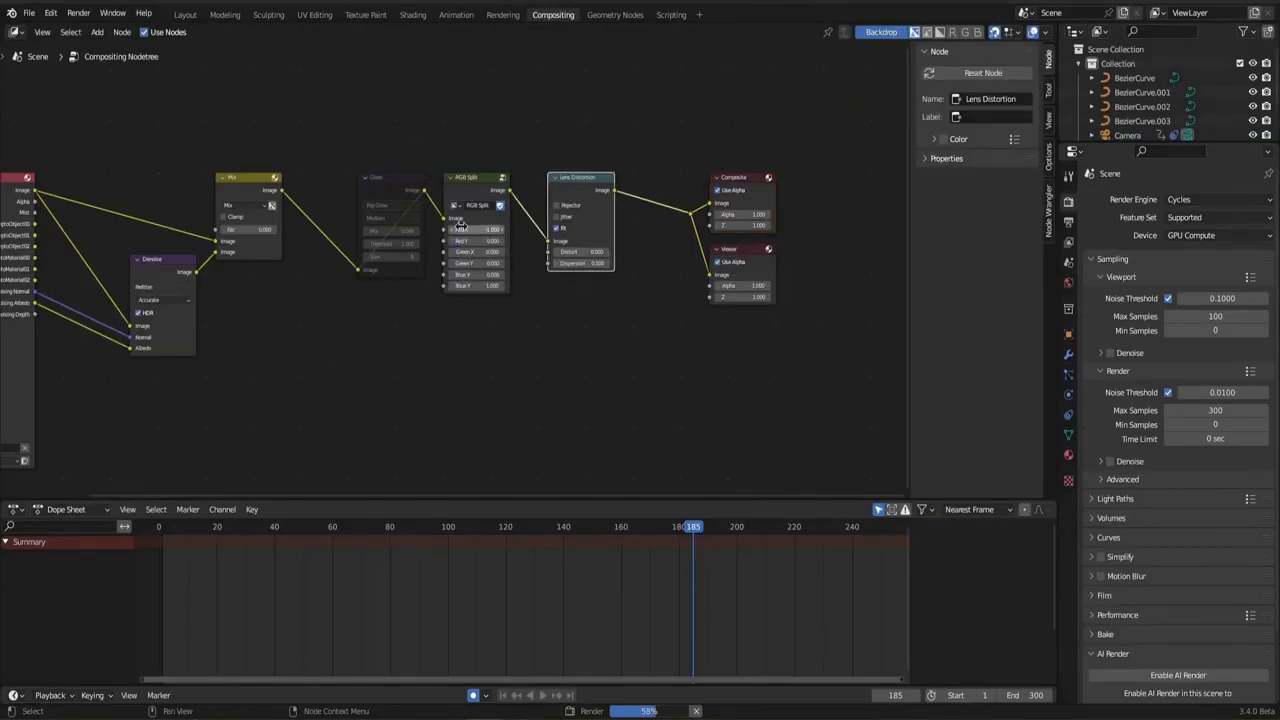
pyautogui.hotkey('alt', 'Tab')
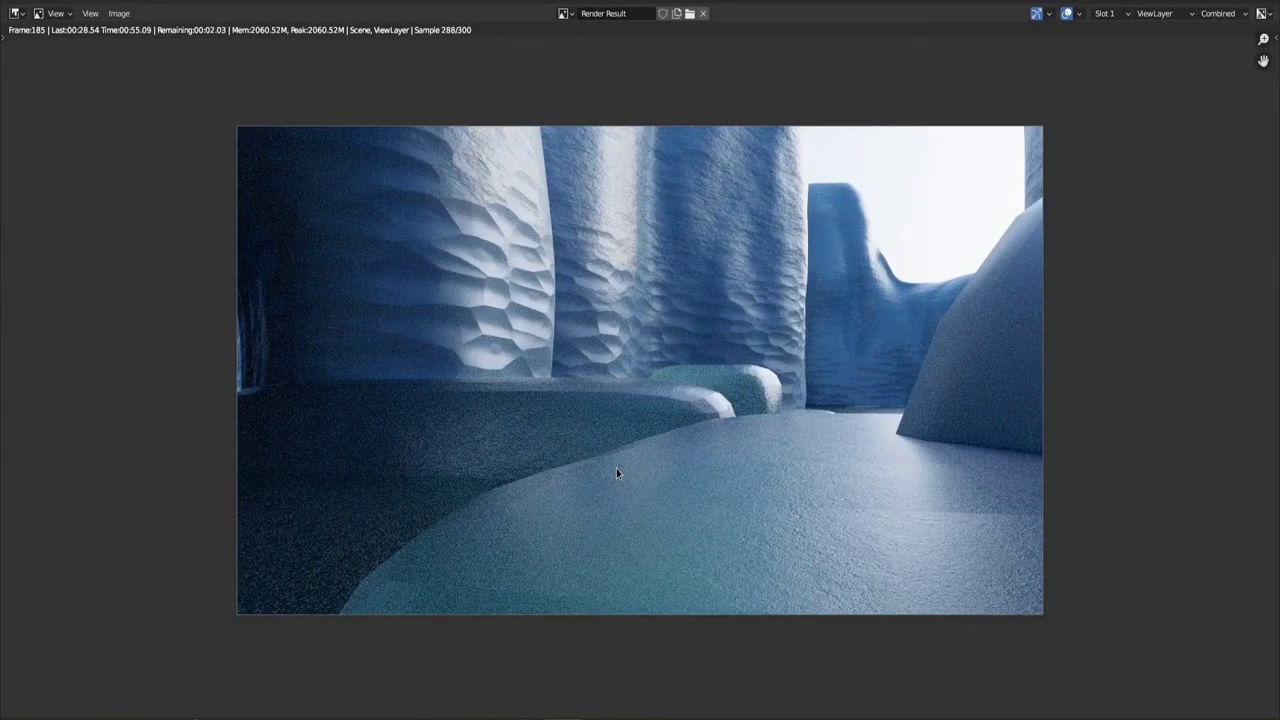
pyautogui.hotkey('alt', 'Tab')
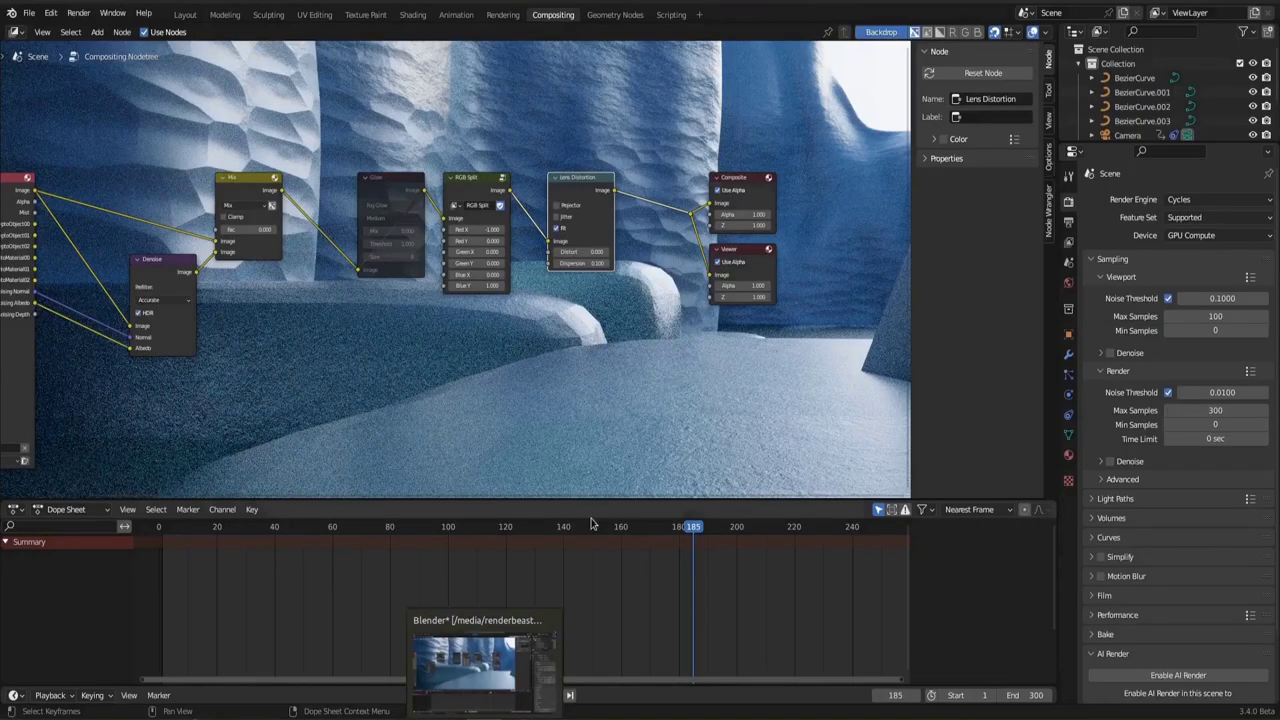
# Compare the rendered frame through the RGB Split and Lens Distortion outputs in the compositor backdrop
pyautogui.scroll(3, 405, 409)
pyautogui.hotkey('alt', 'Tab')
pyautogui.hotkey('alt', 'Tab')
pyautogui.click(490, 195)
pyautogui.click(595, 195)
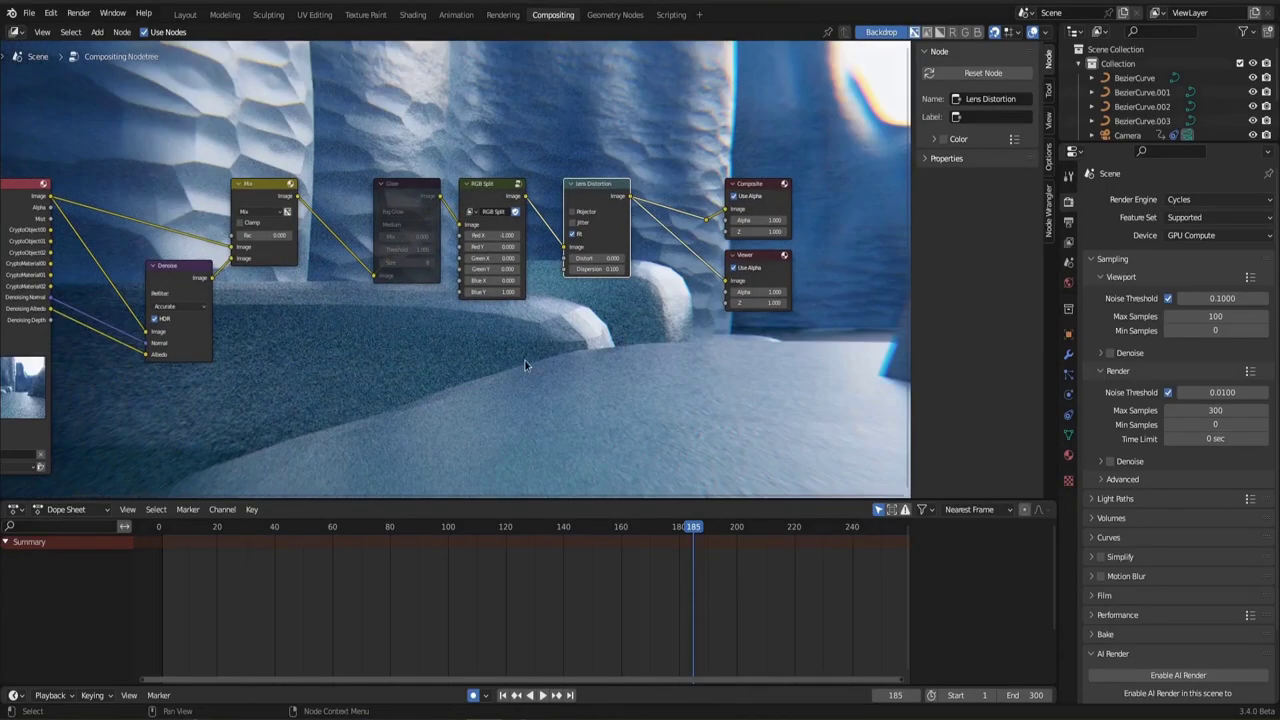
# Enable the Fog Glow Glare, reduce the Lens Distortion Dispersion to 0.050, and set the denoise Mix factor to 0.775
pyautogui.scroll(2, 455, 357)
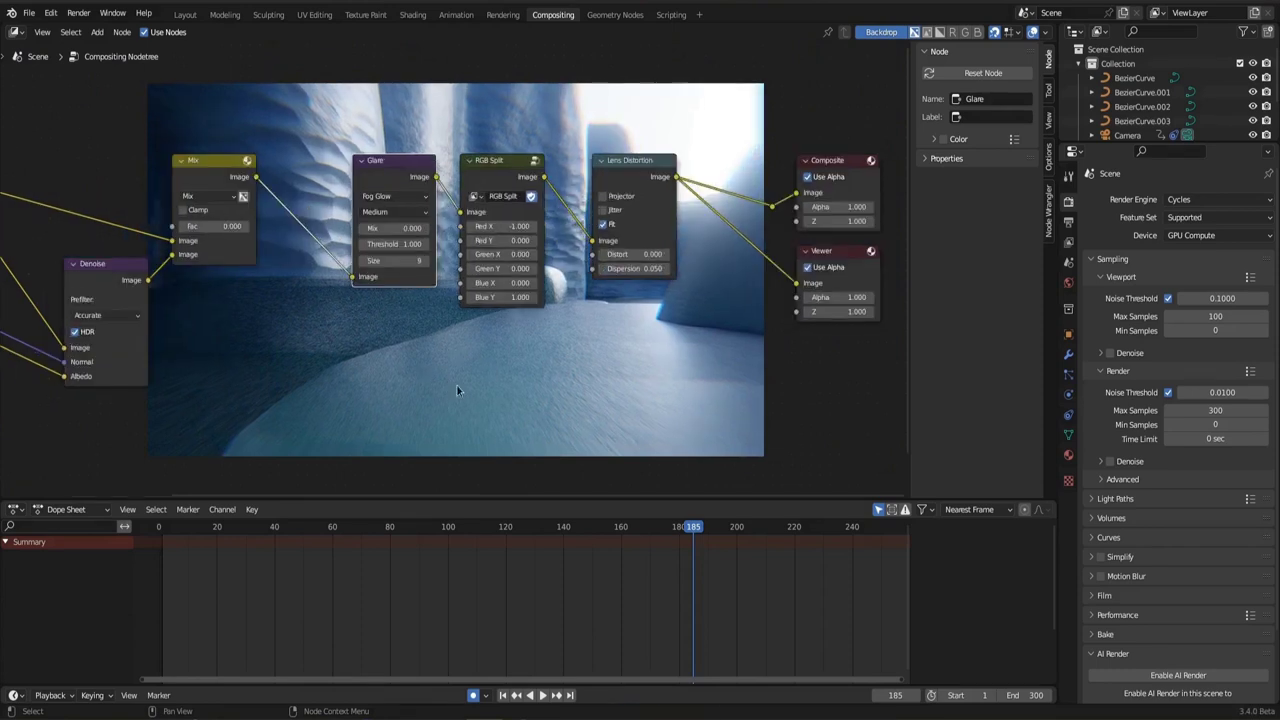
pyautogui.moveTo(456, 388); pyautogui.dragTo(484, 394, button='middle')
pyautogui.moveTo(240, 232); pyautogui.dragTo(262, 232)
# Enable Motion Blur for the Cycles render and view the composited result of frame 185
pyautogui.scroll(-2, 1180, 420)
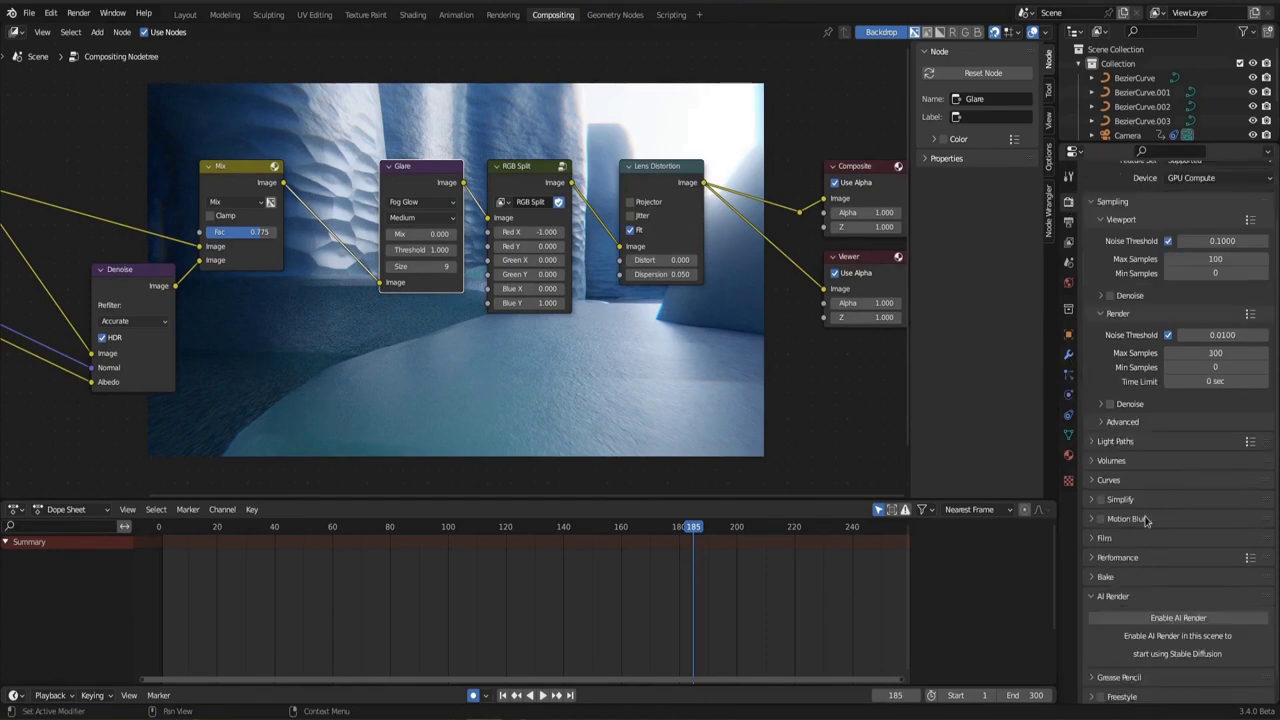
pyautogui.click(1126, 518)
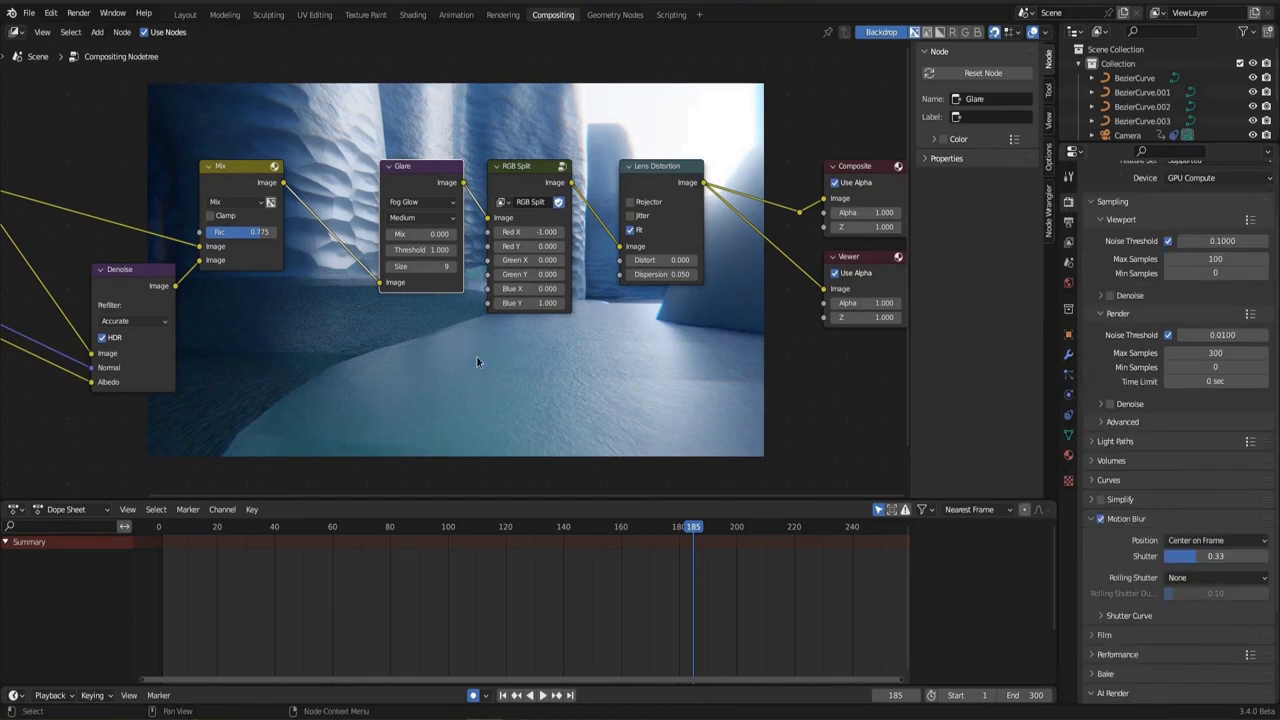
pyautogui.press('F12')
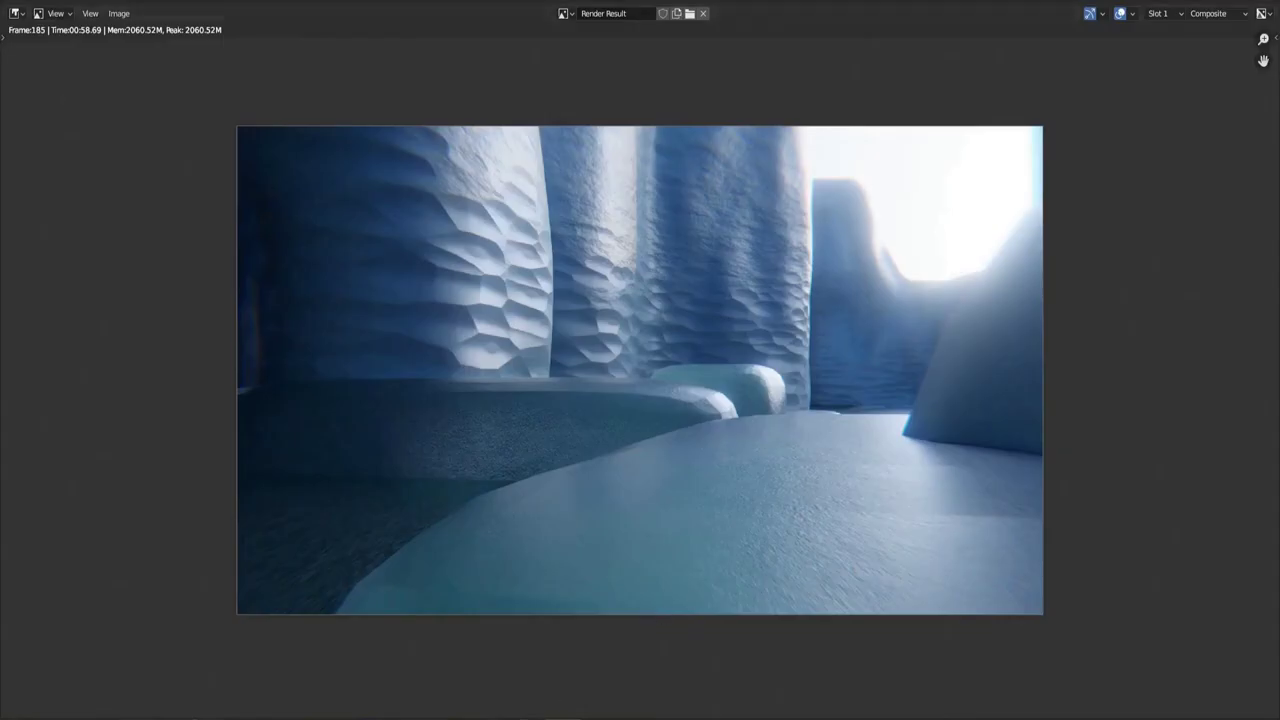
pyautogui.press('Escape')
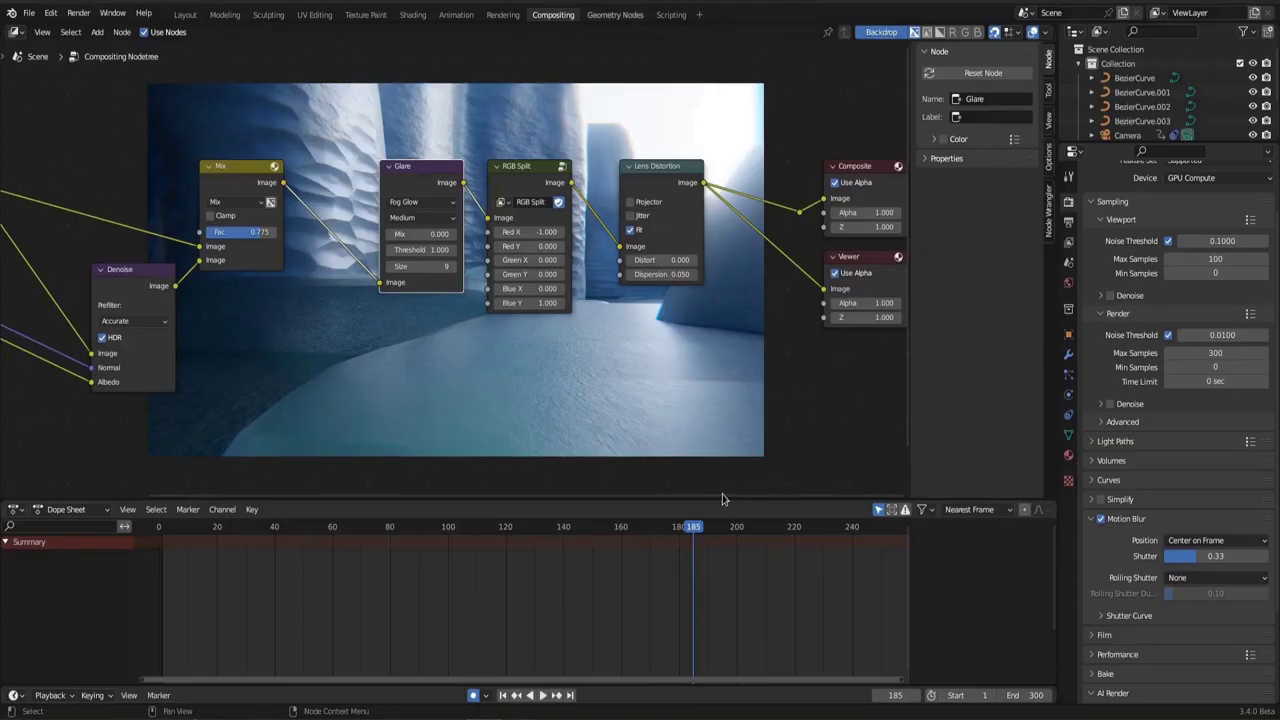
# Examine the subdivision and smooth-shading nodes of the ice branch alongside the camera view in solid shading
pyautogui.hotkey('ctrl', 'pagedown')
pyautogui.scroll(6, 510, 519)
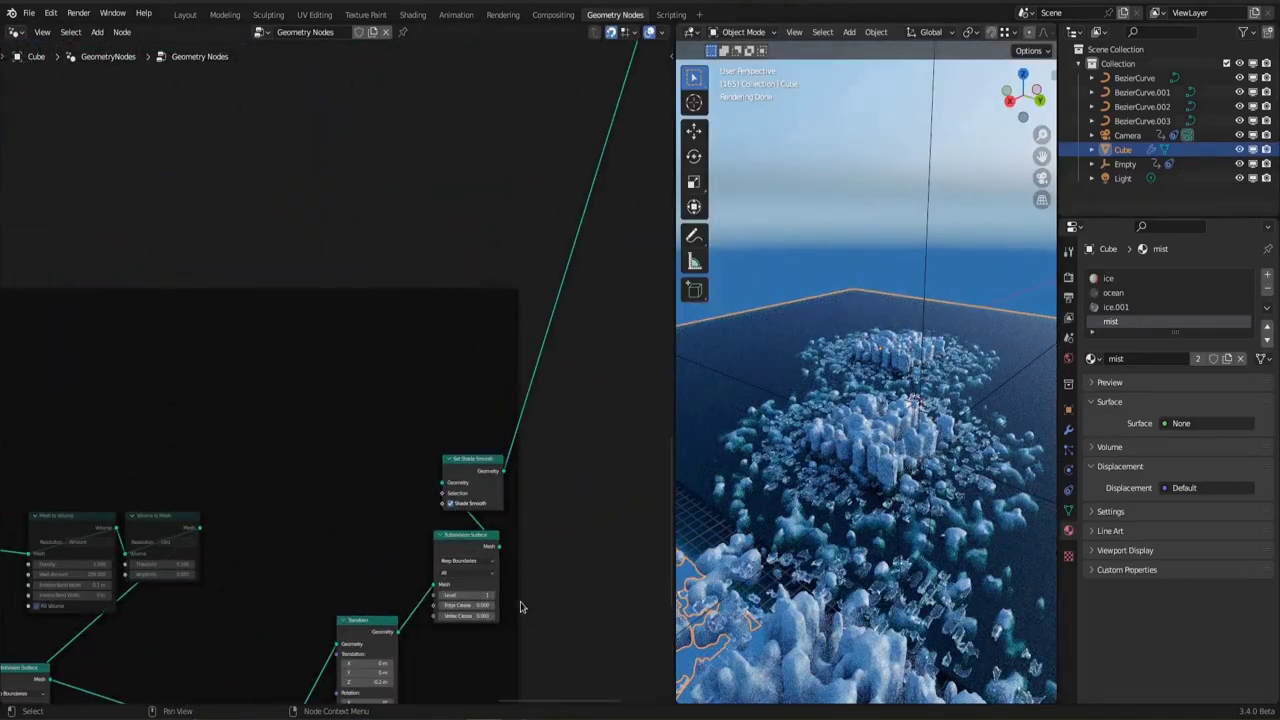
pyautogui.press('KP_0')
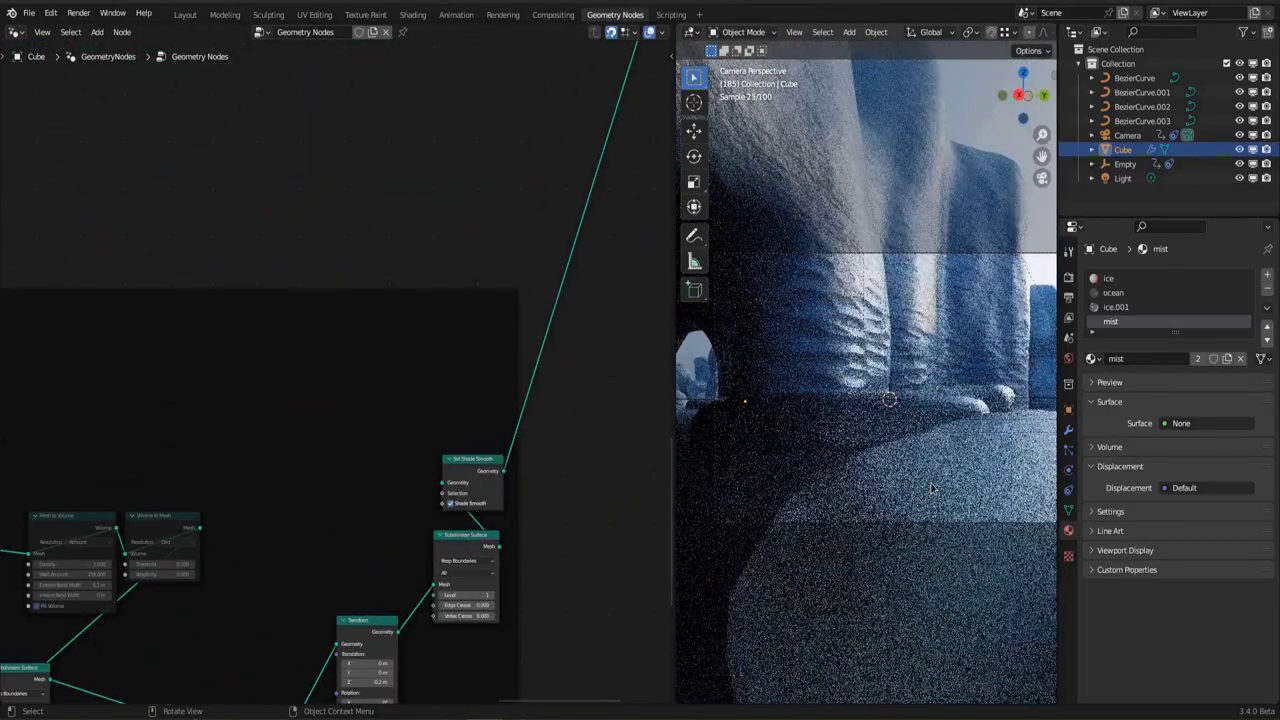
pyautogui.scroll(2, 931, 487)
pyautogui.press('z')
pyautogui.scroll(-3, 550, 319)
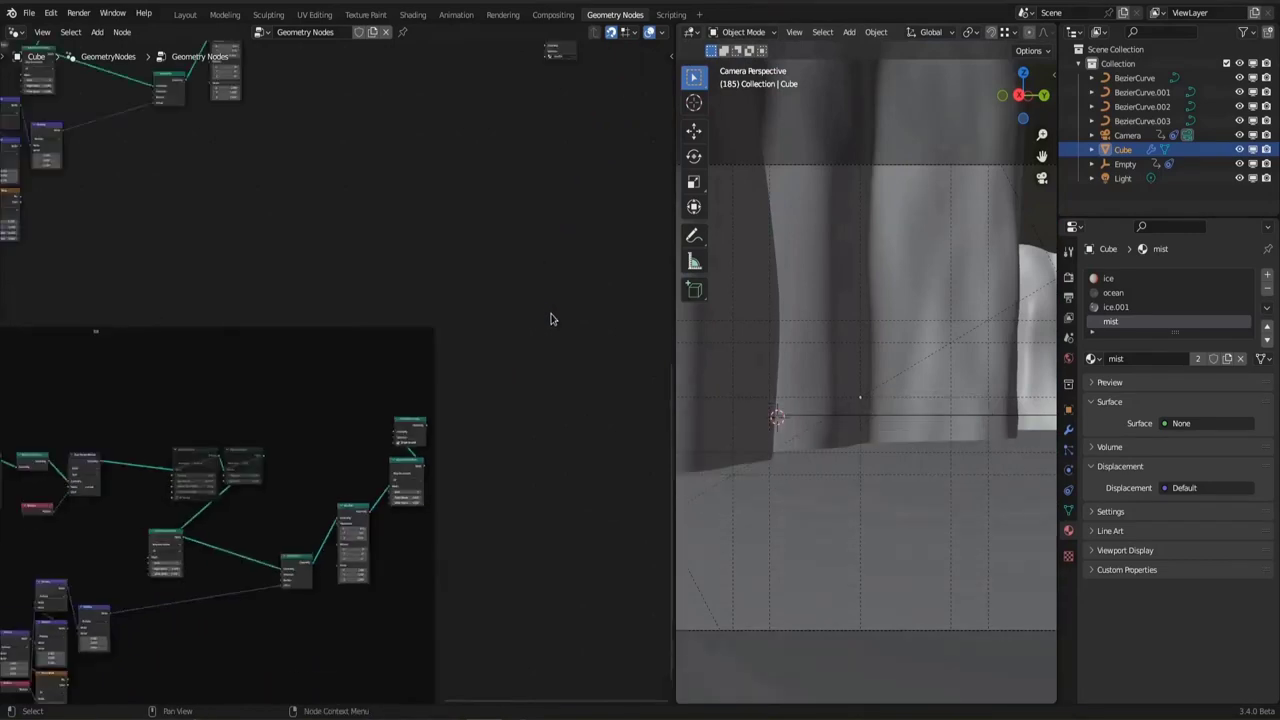
pyautogui.scroll(5, 466, 457)
pyautogui.moveTo(240, 469); pyautogui.dragTo(486, 455, button='middle')
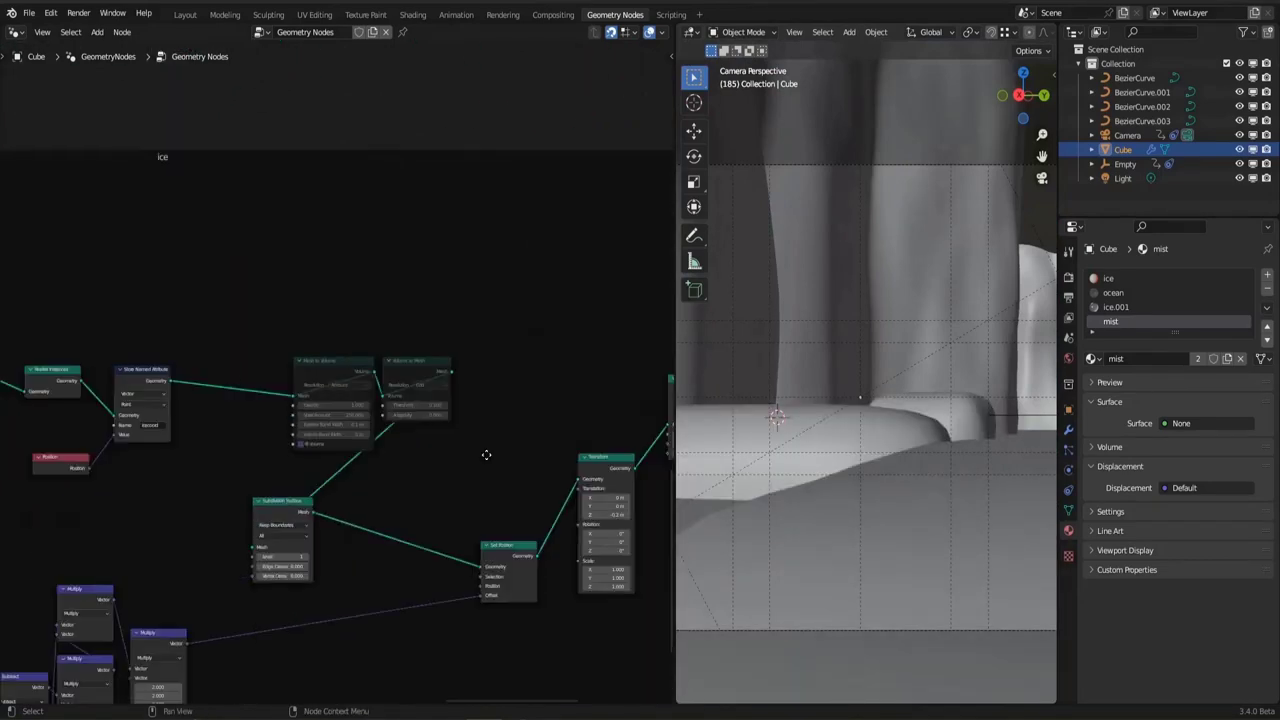
pyautogui.press('KP_Decimal')
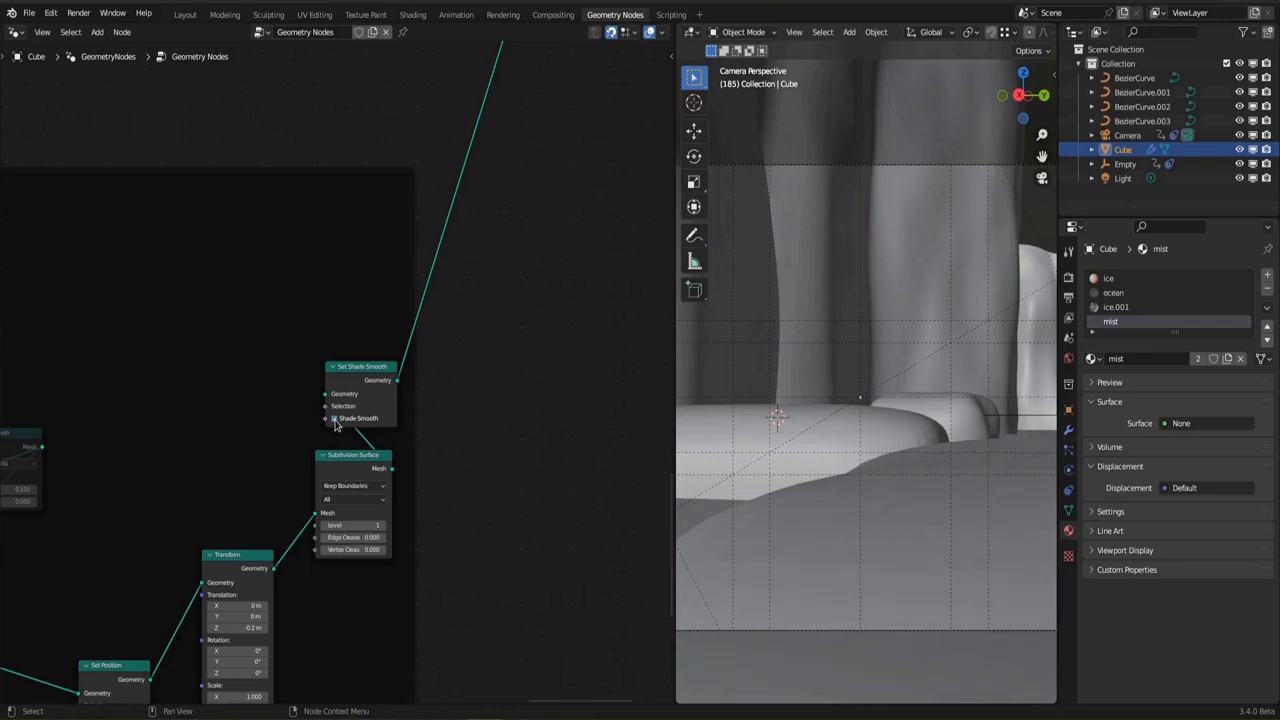
pyautogui.scroll(-6, 336, 425)
pyautogui.scroll(3, 356, 532)
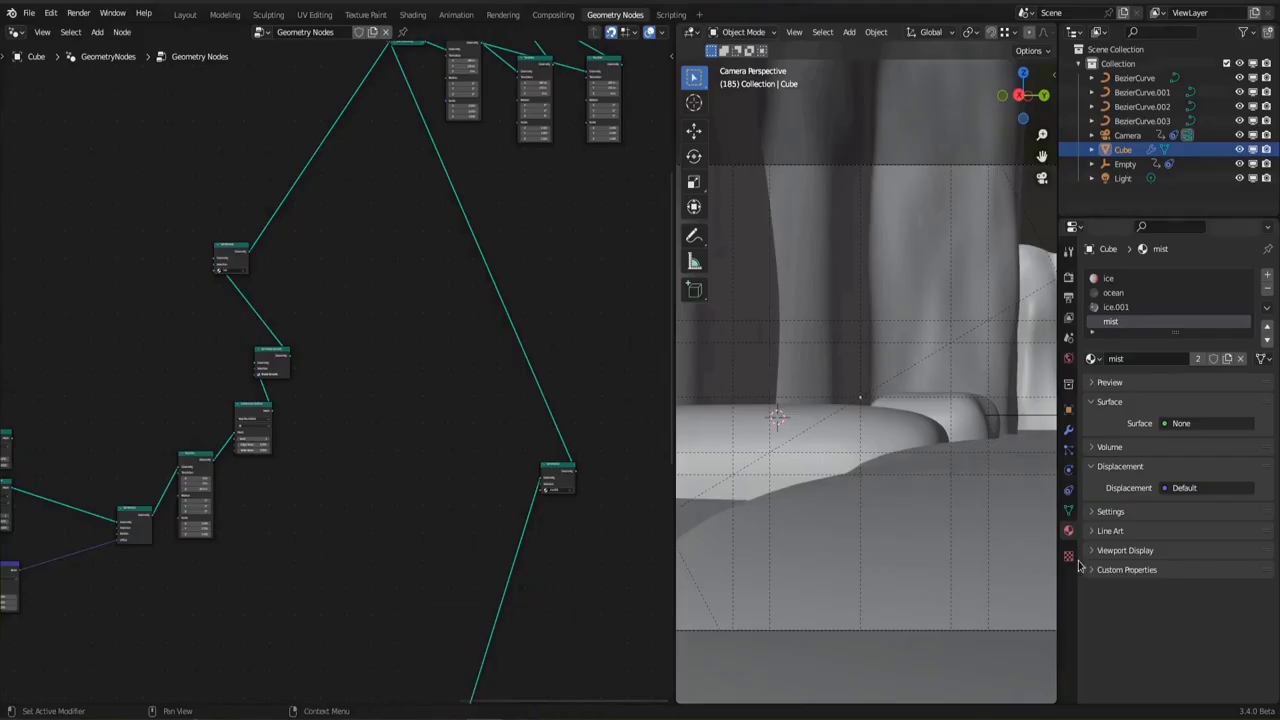
# Set the Motion Blur shutter to 0.10 and the maximum render samples to 150
pyautogui.click(1068, 297)
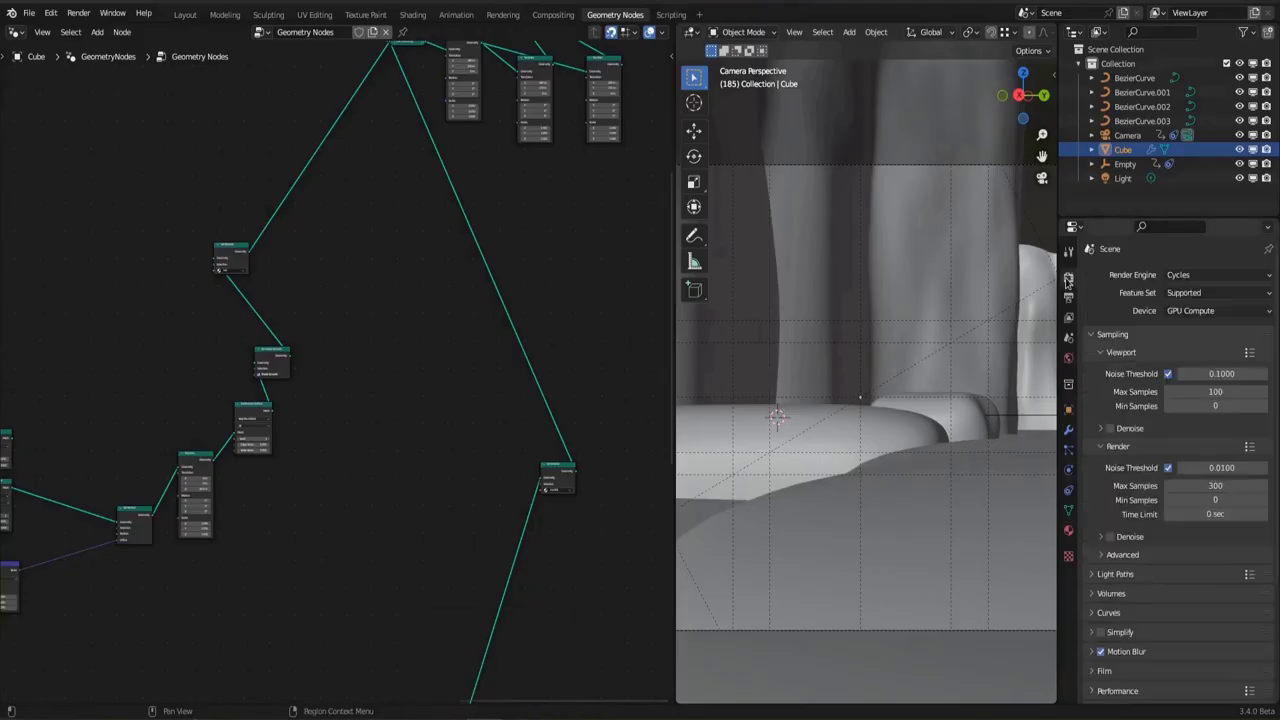
pyautogui.scroll(-4, 1127, 583)
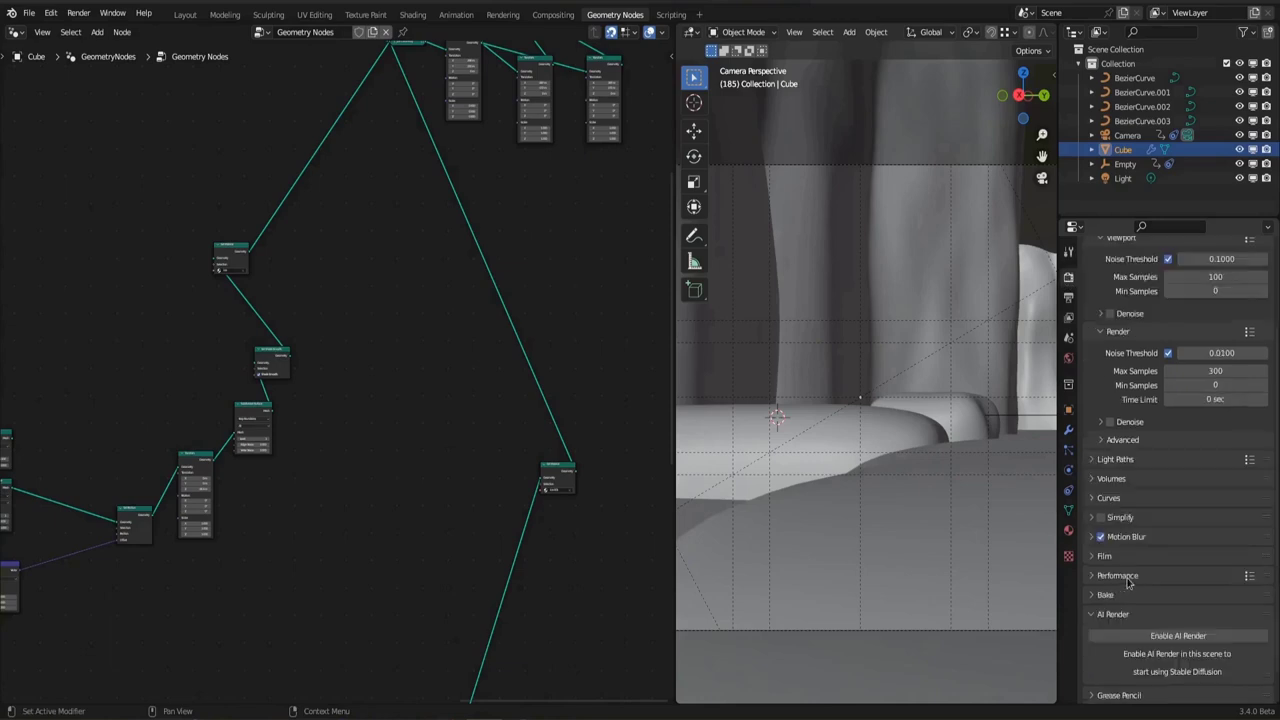
pyautogui.click(1068, 297)
pyautogui.click(1226, 419)
pyautogui.click(1067, 281)
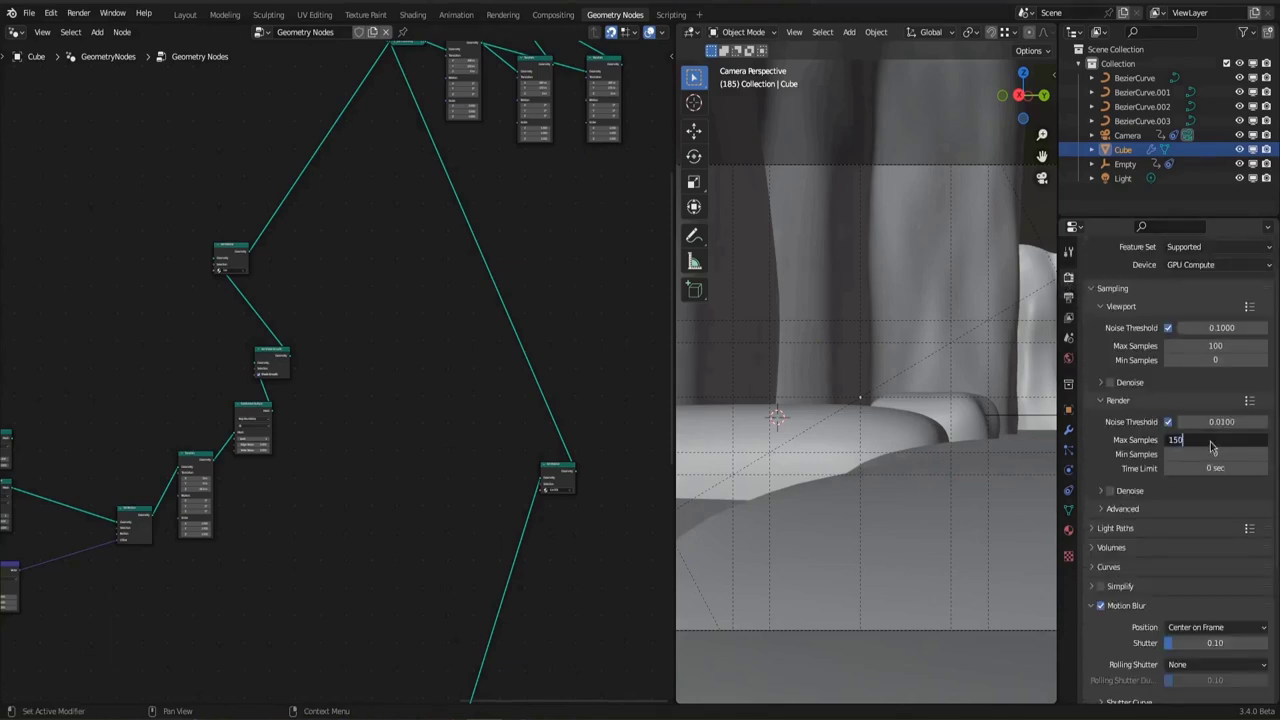
# Render frame 185 into Slot 2, inspect the motion blur, and start another render in Slot 3 for comparison
pyautogui.press('F12')
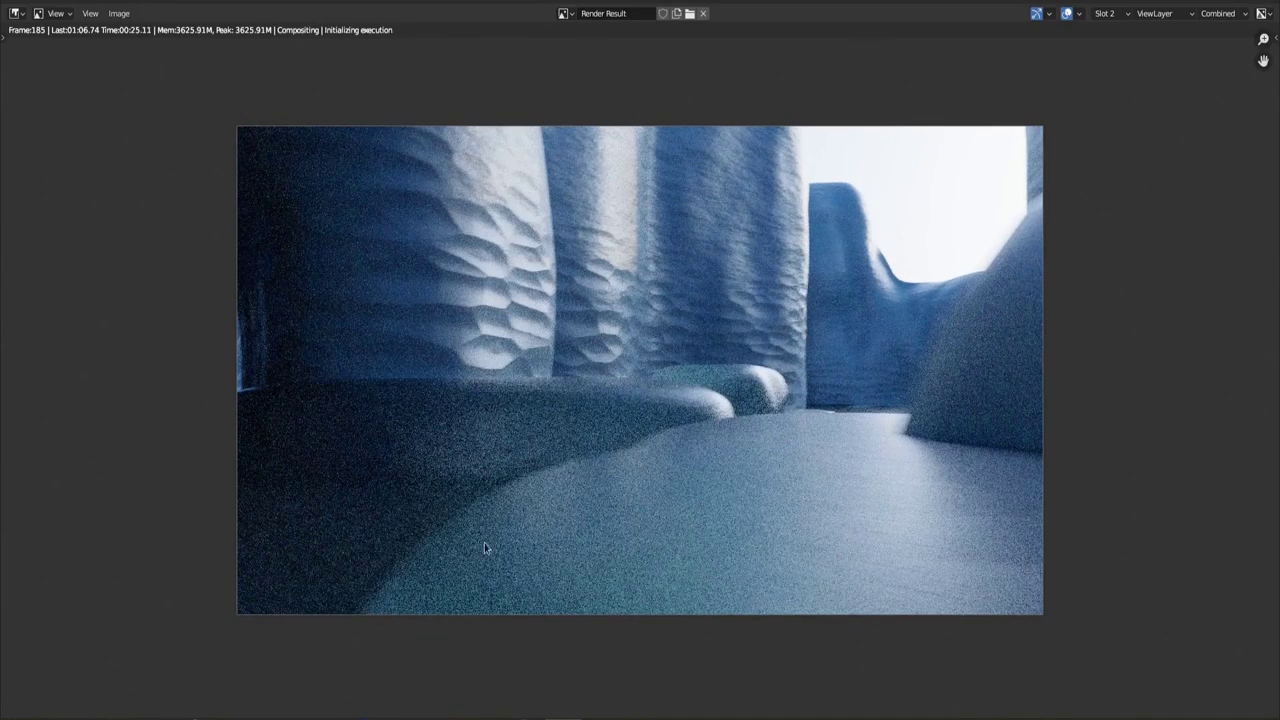
pyautogui.scroll(2, 698, 441)
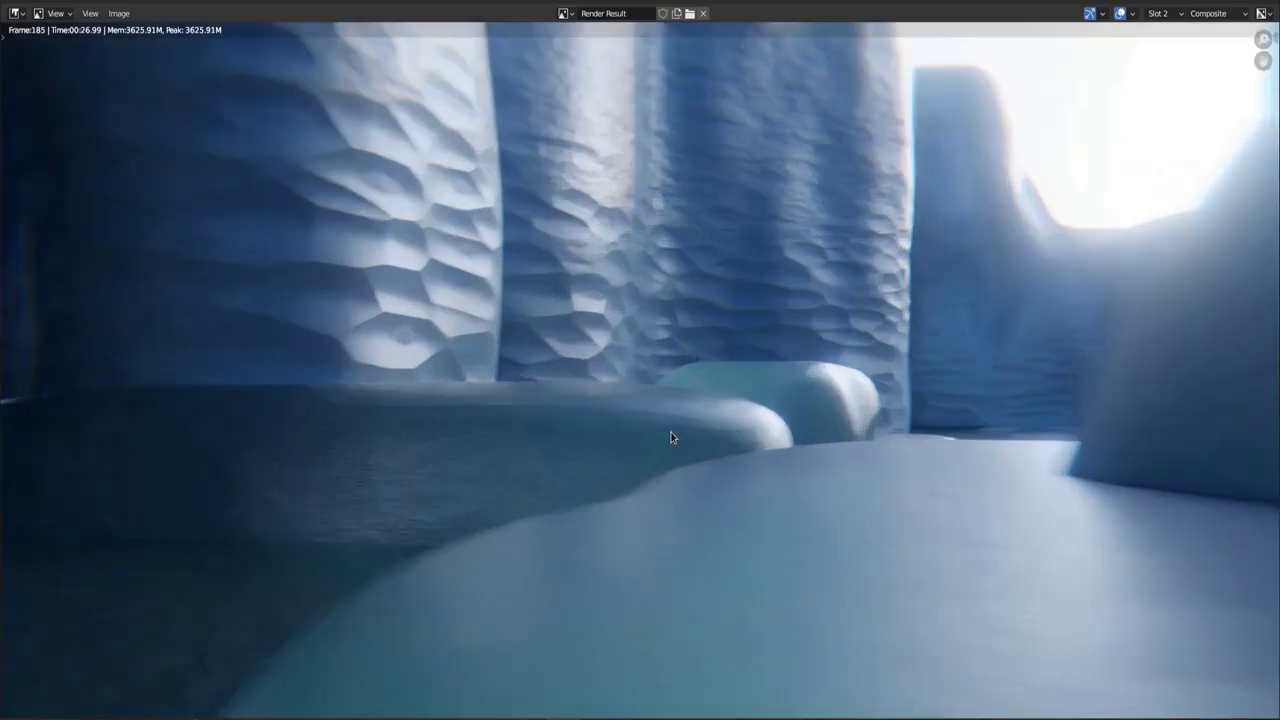
pyautogui.scroll(-1, 665, 440)
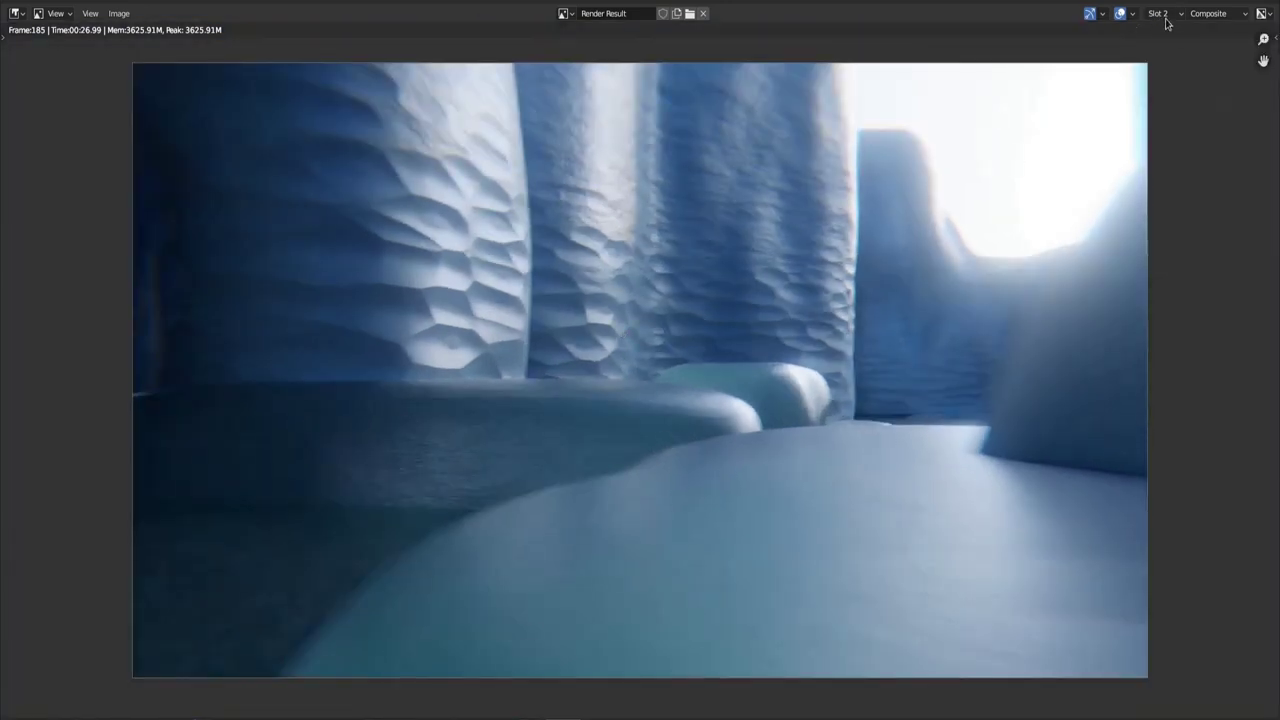
pyautogui.click(1159, 58)
pyautogui.press('F12')
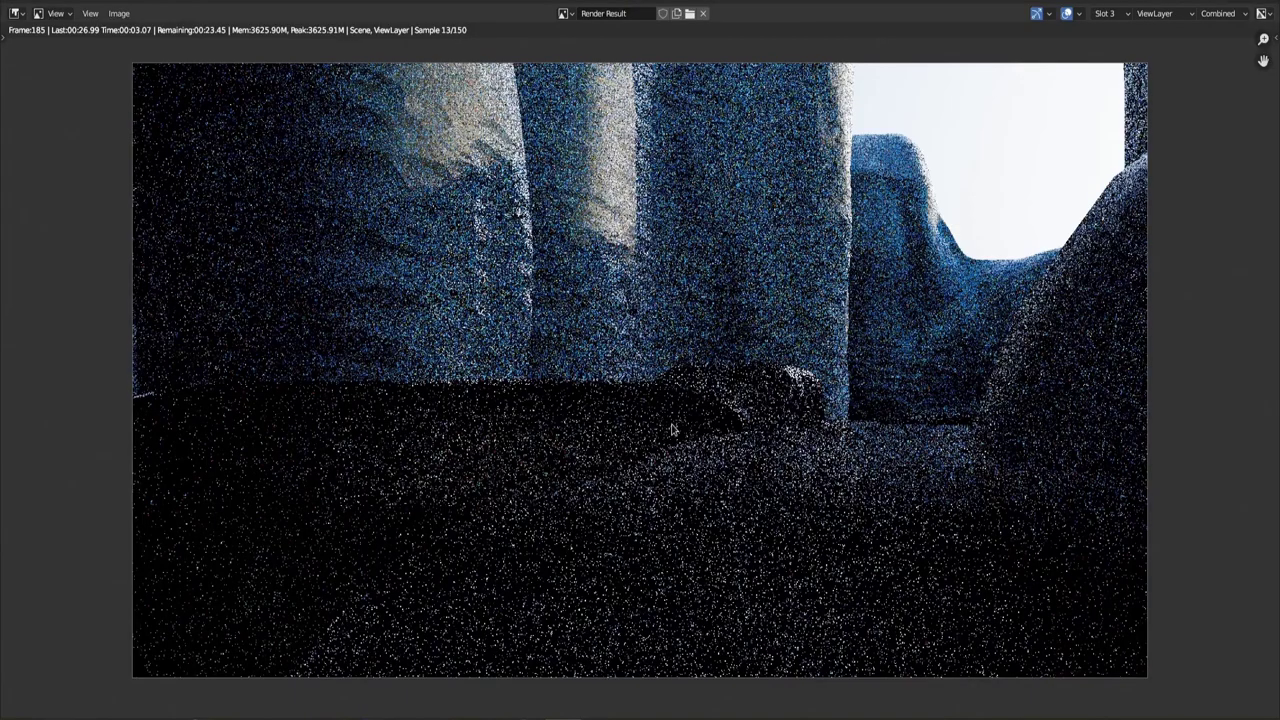